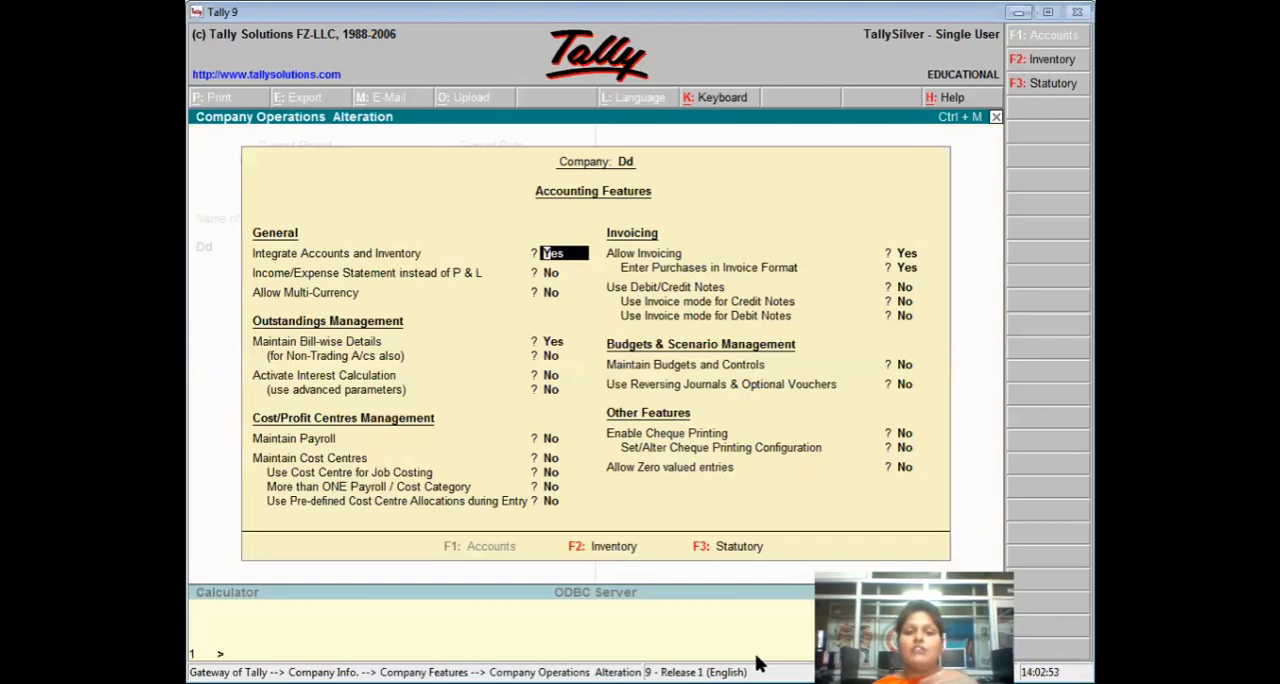
Enable Maintain Cost Centres in the company's accounting features, keeping the preceding options as they are.
{"action": "key", "text": "Return"}
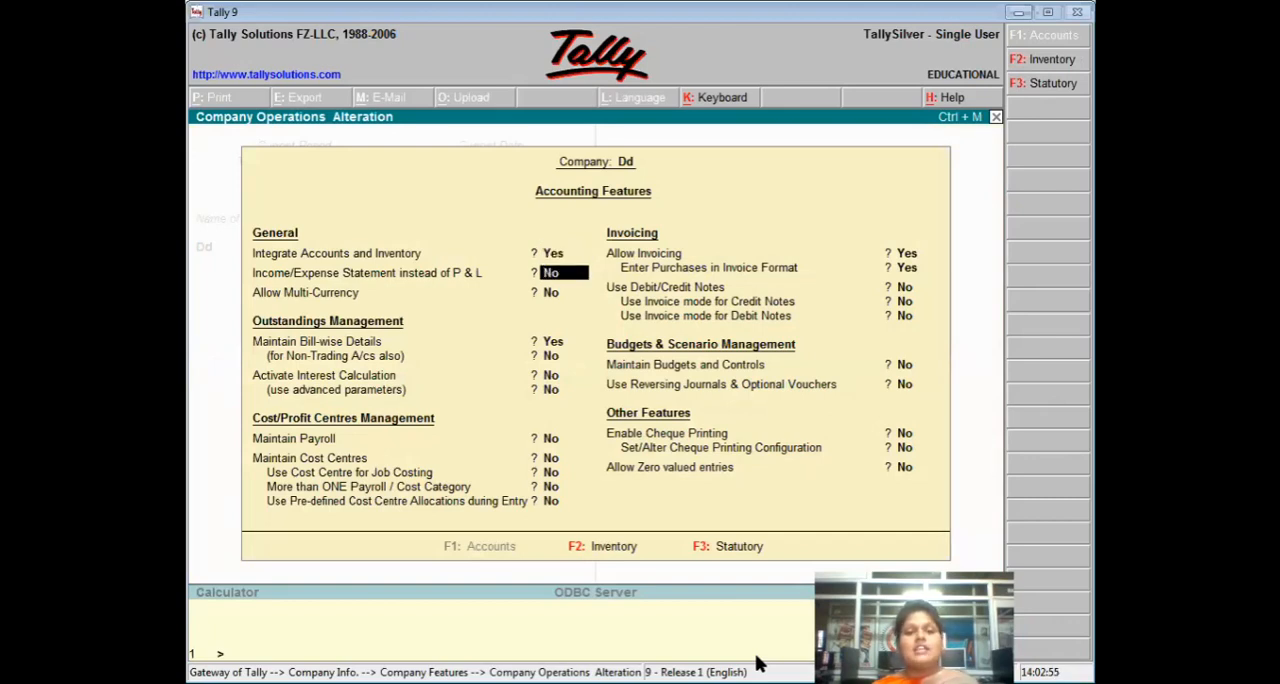
{"action": "key", "text": "Return"}
{"action": "key", "text": "Return"}
{"action": "key", "text": "Return"}
{"action": "key", "text": "Return"}
{"action": "key", "text": "Return"}
{"action": "key", "text": "Return"}
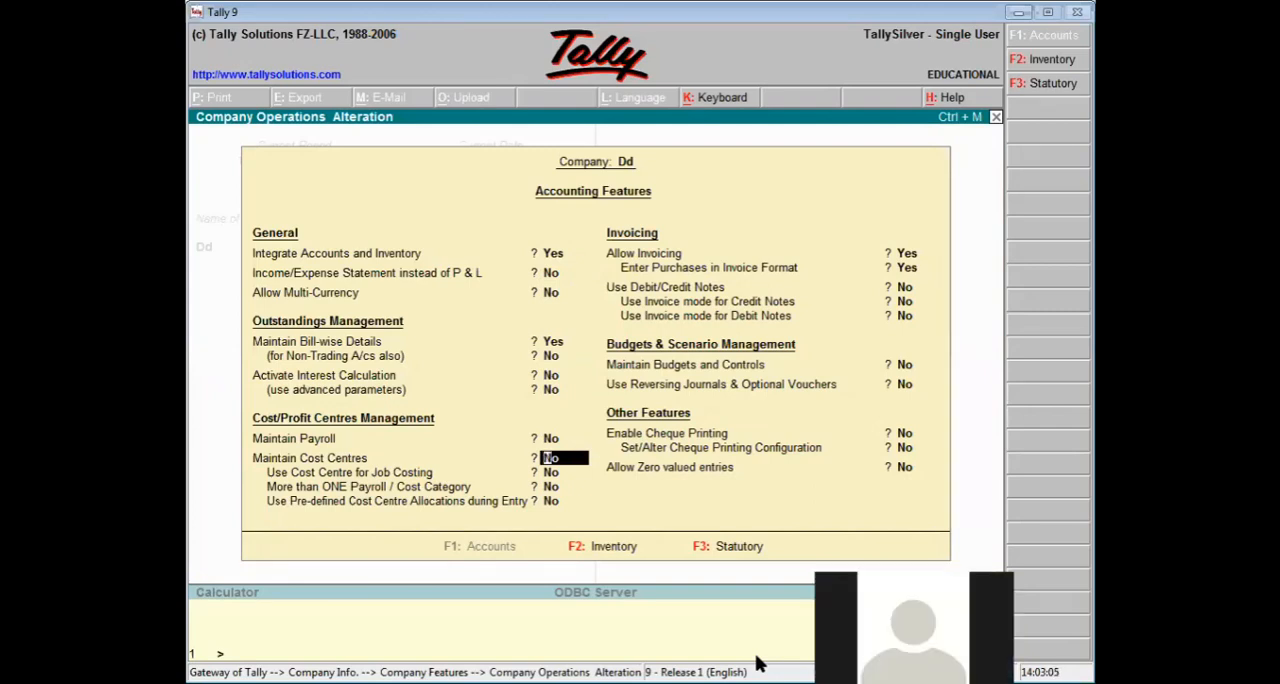
{"action": "type", "text": "y"}
{"action": "key", "text": "Return"}
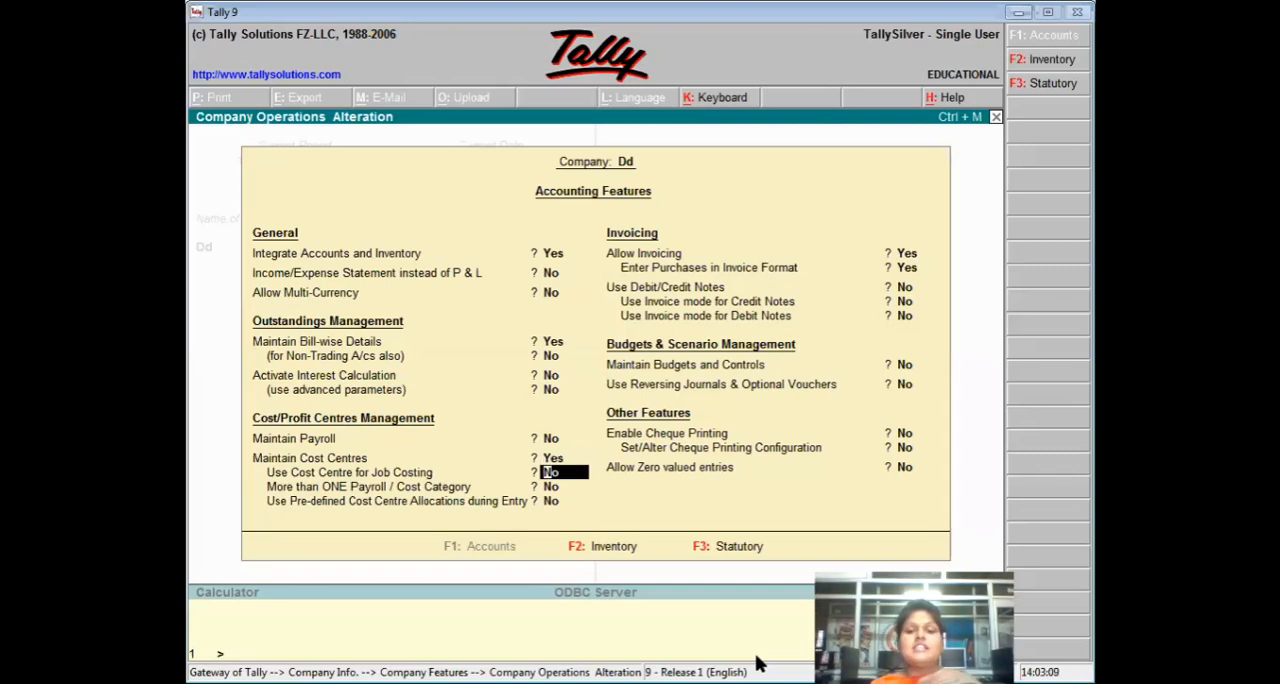
Allow more than one payroll or cost category, then save the accounting features and return to the Gateway of Tally.
{"action": "key", "text": "Return"}
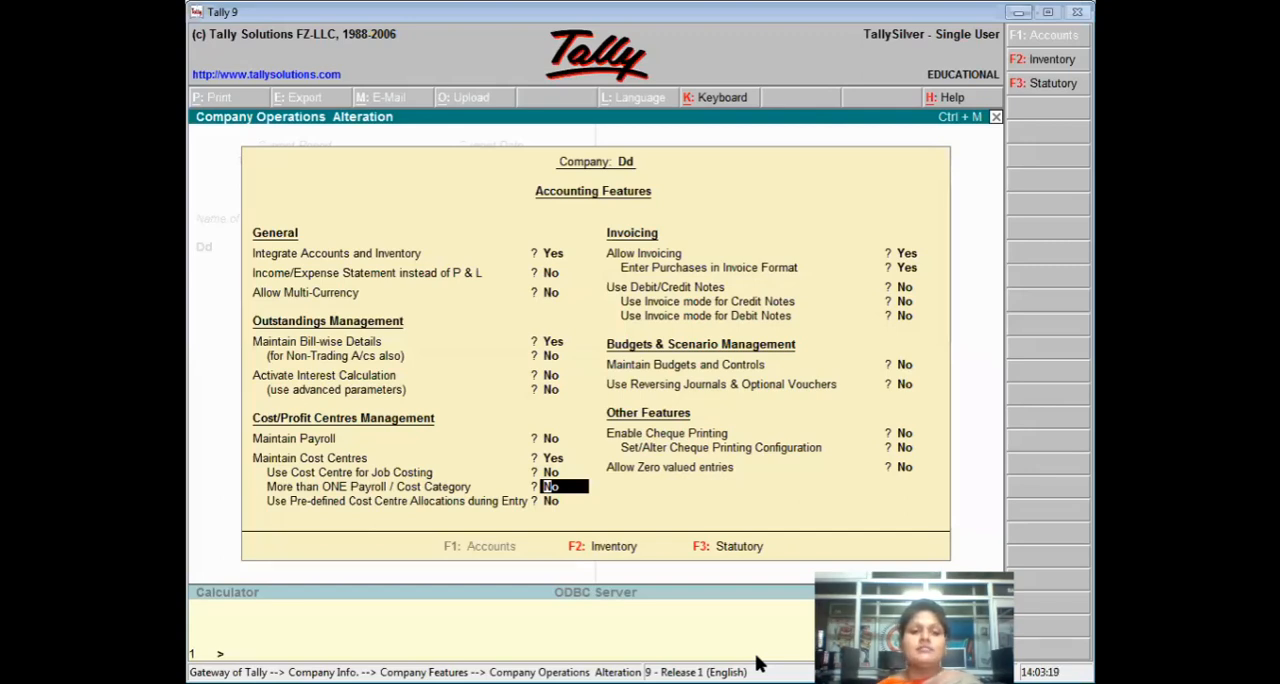
{"action": "type", "text": "y"}
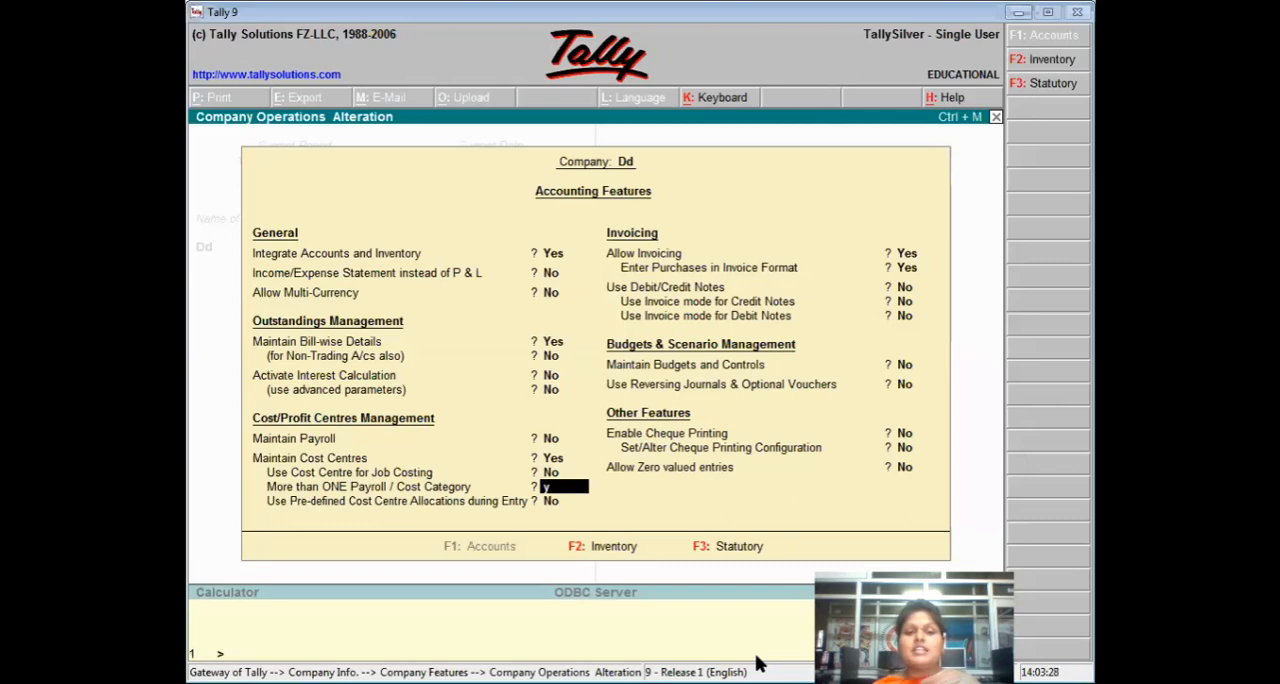
{"action": "key", "text": "Return"}
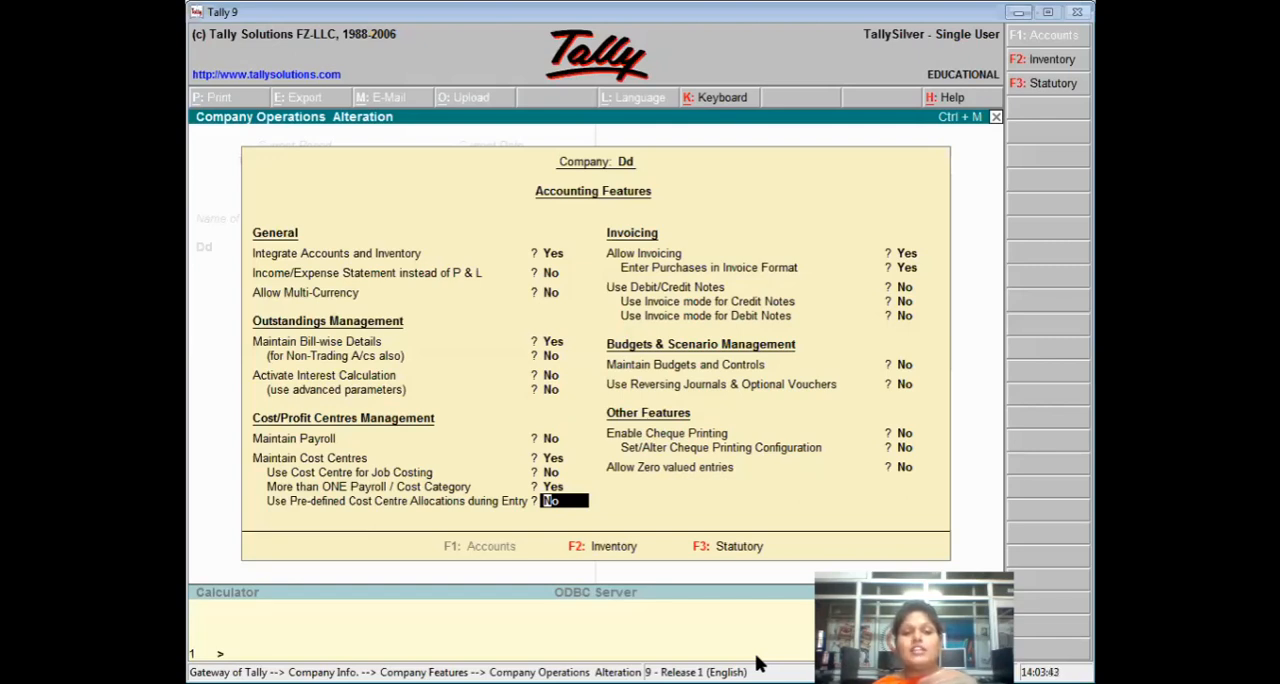
{"action": "key", "text": "ctrl+a"}
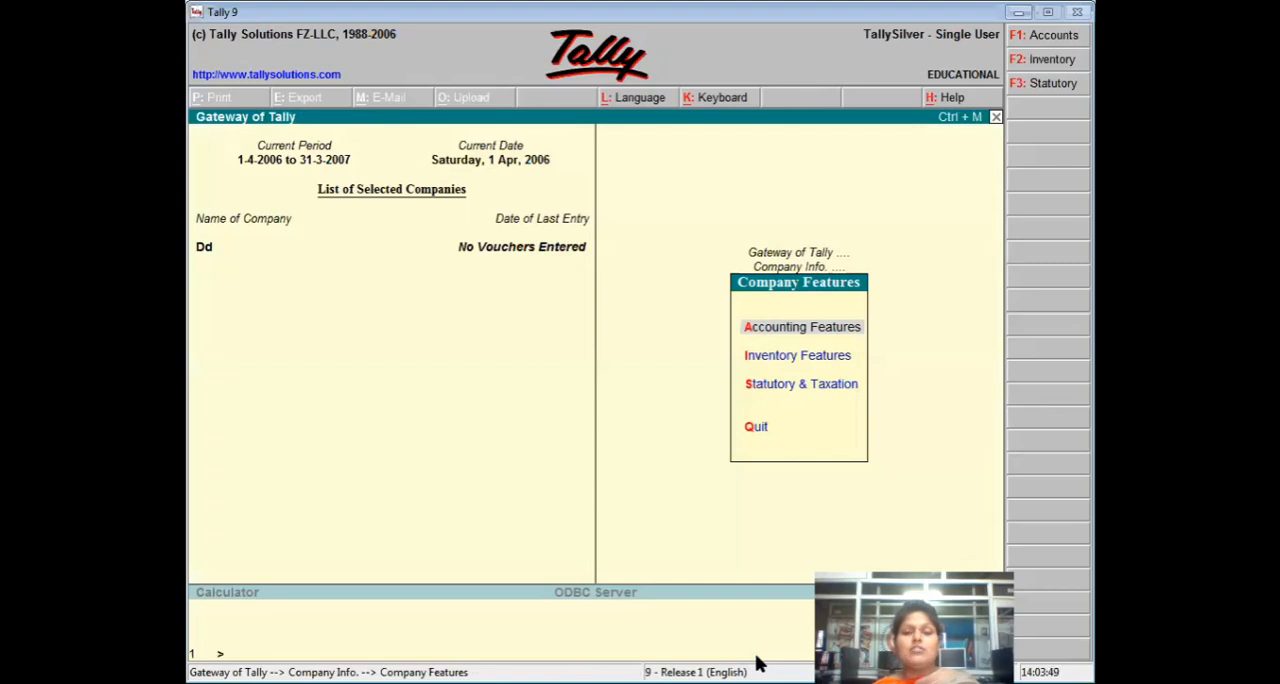
{"action": "key", "text": "Escape"}
{"action": "key", "text": "Escape"}
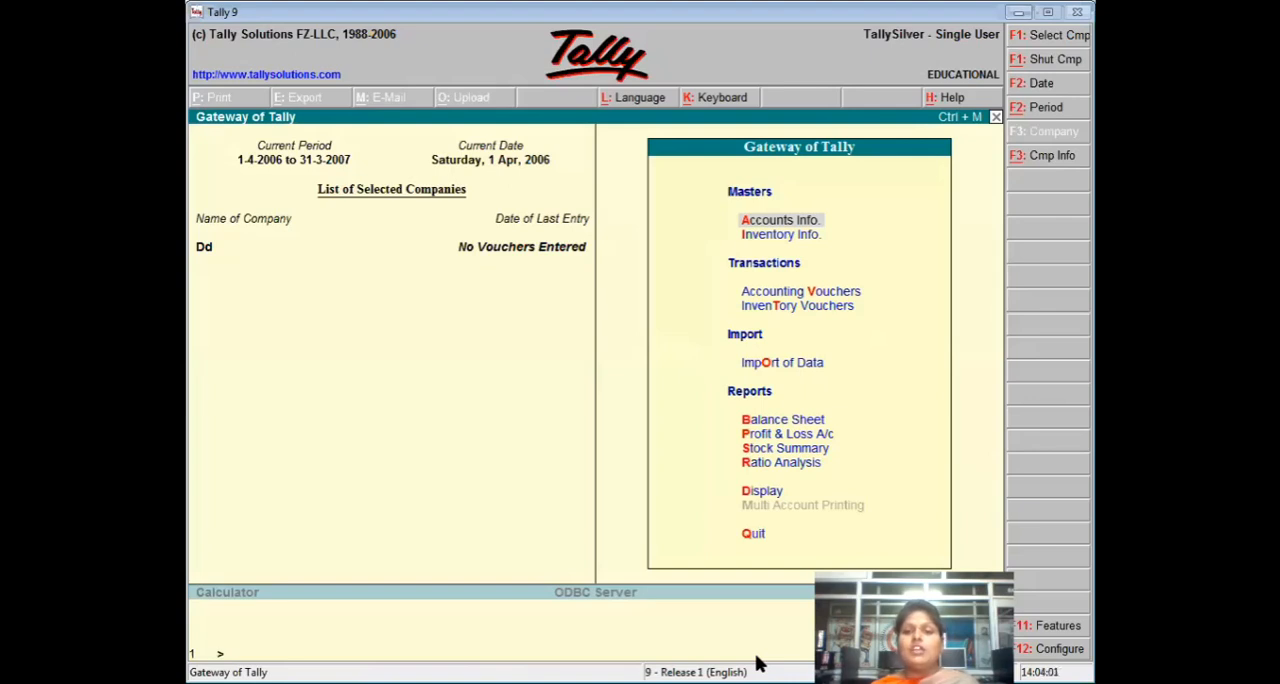
Begin a multiple cost centre creation under All Items, with Primary Cost Category as the first row's category.
{"action": "key", "text": "Return"}
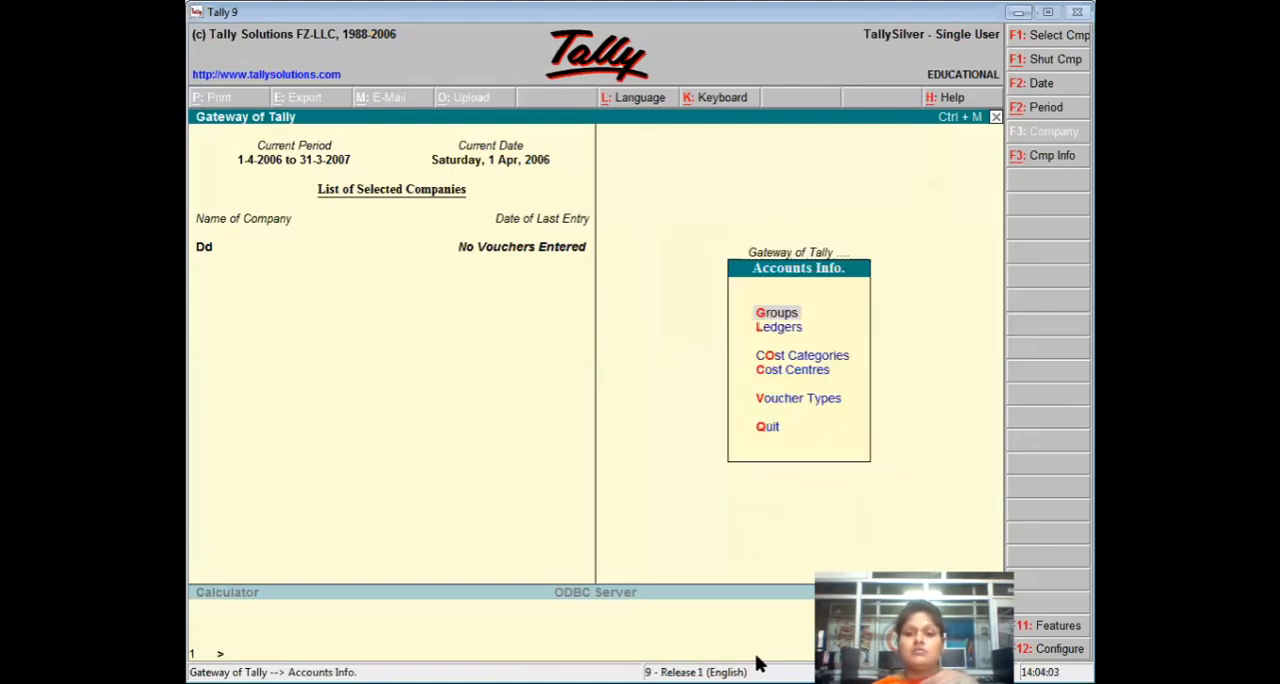
{"action": "key", "text": "Down"}
{"action": "key", "text": "Down"}
{"action": "key", "text": "Down"}
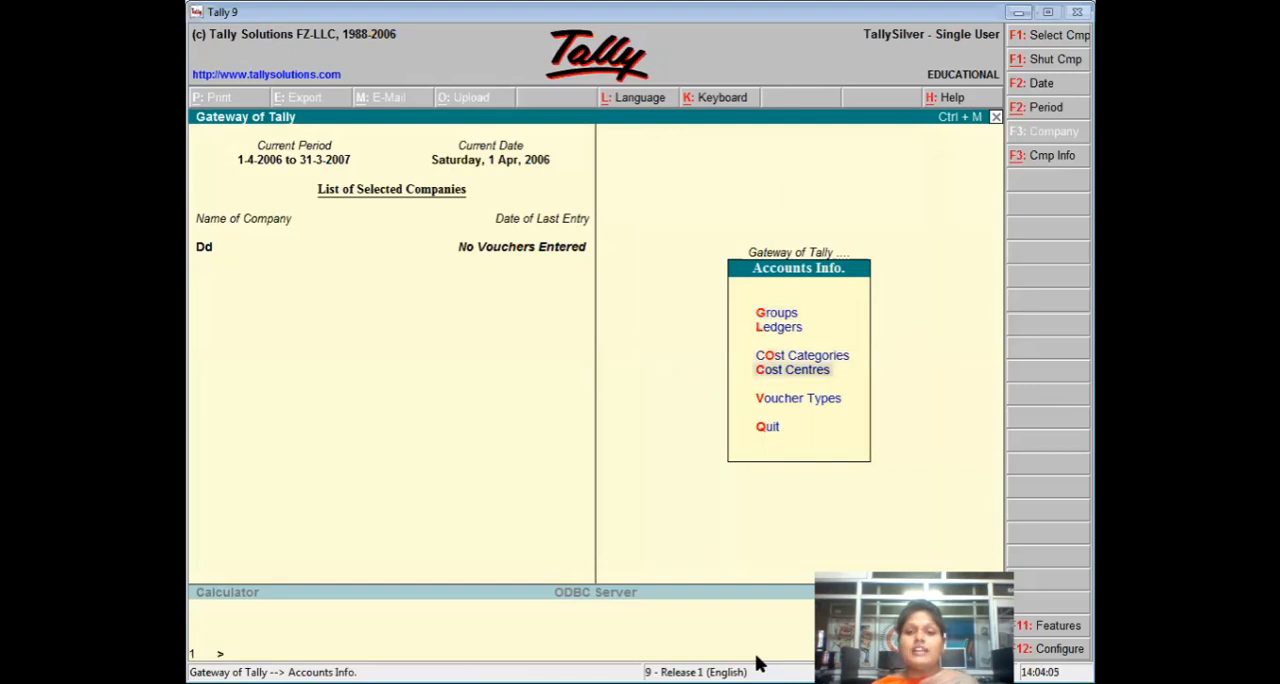
{"action": "key", "text": "Return"}
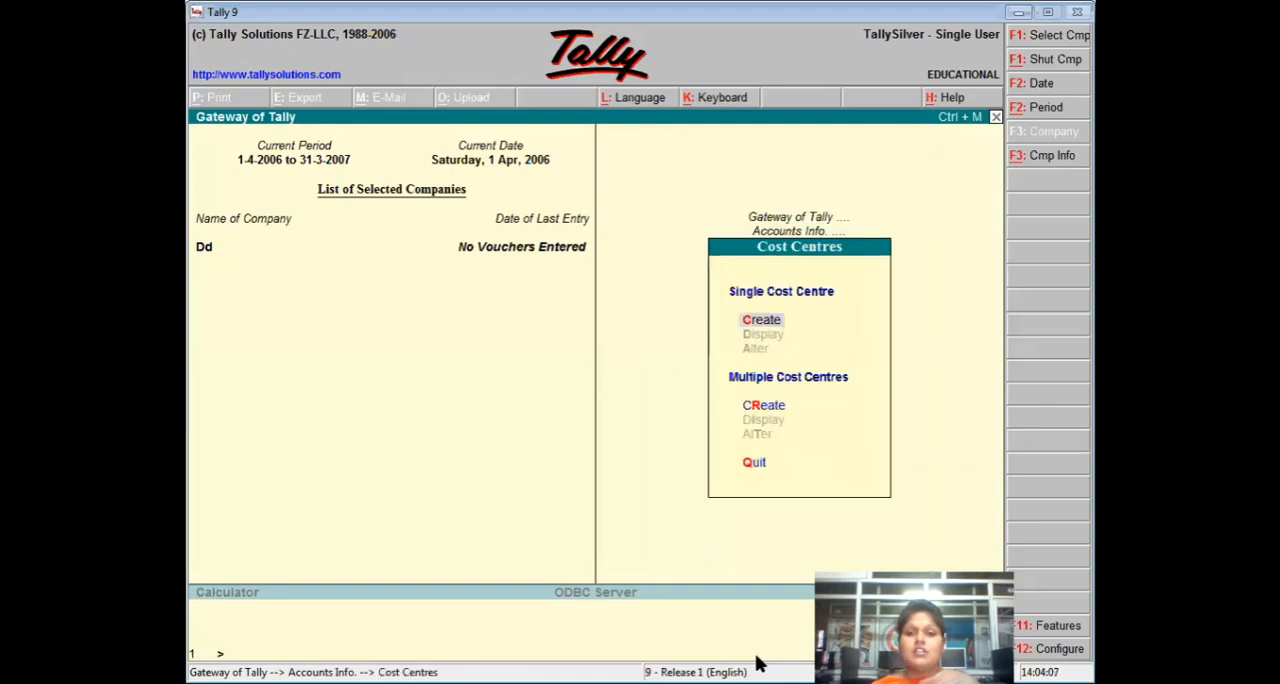
{"action": "key", "text": "Return"}
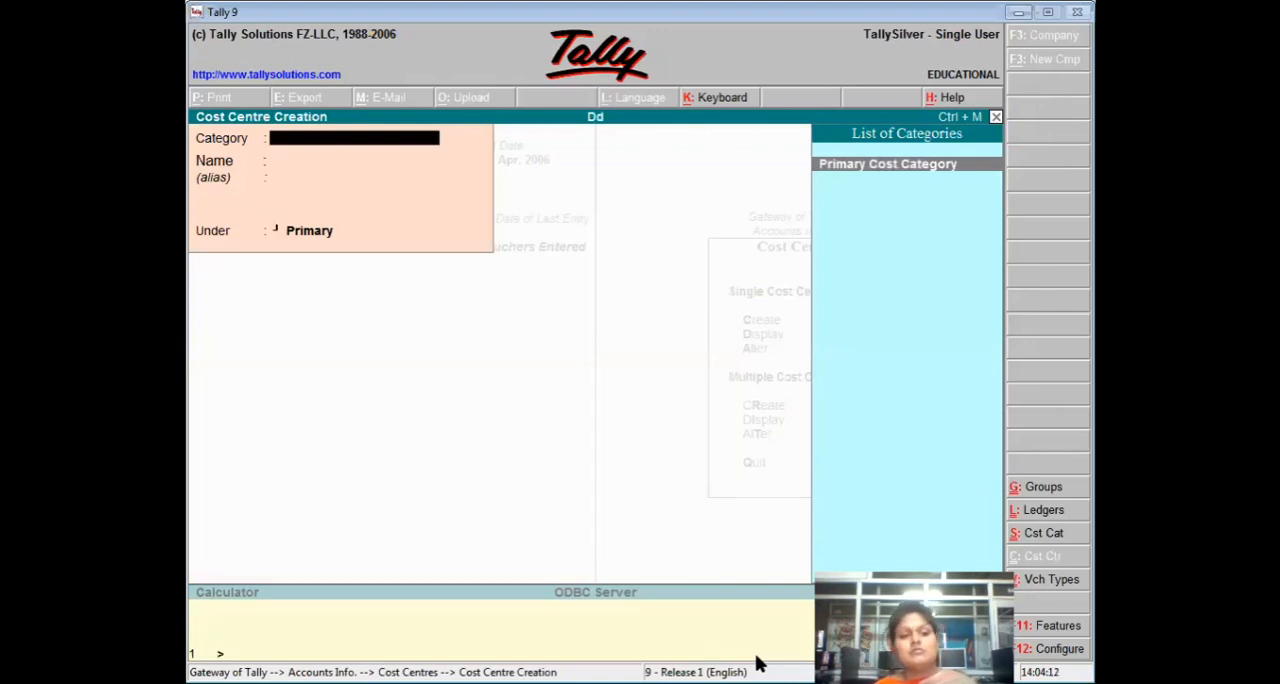
{"action": "key", "text": "Escape"}
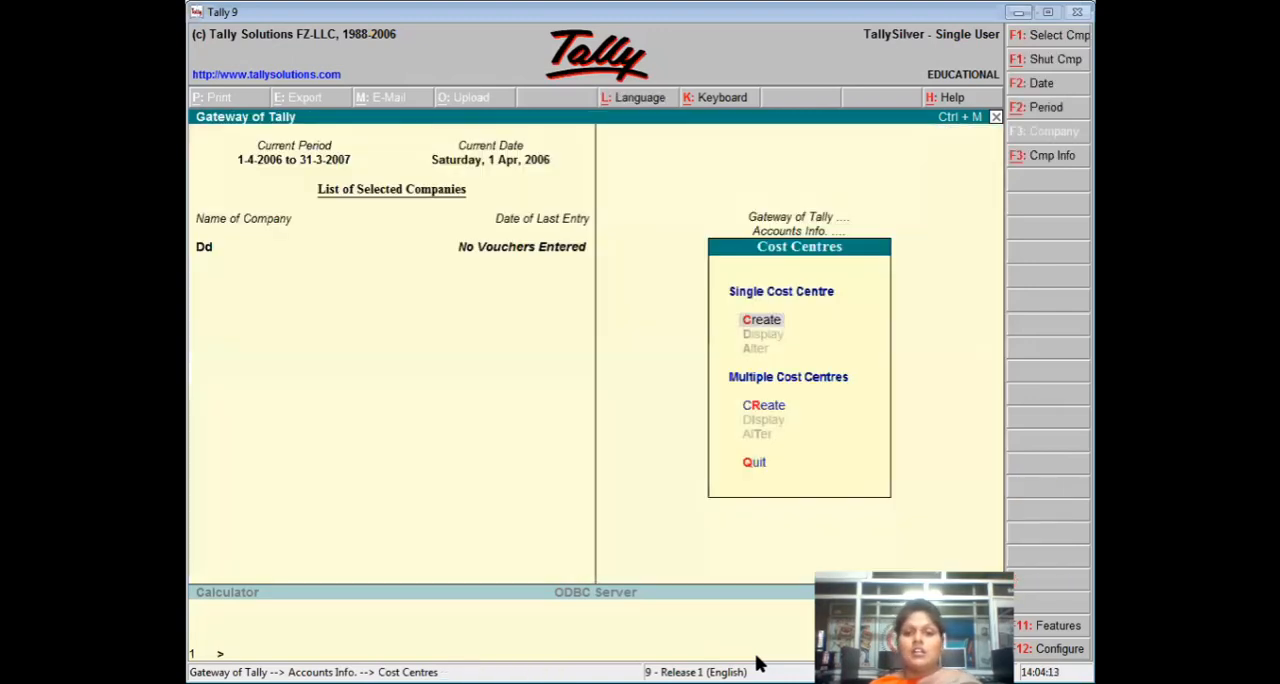
{"action": "key", "text": "Down"}
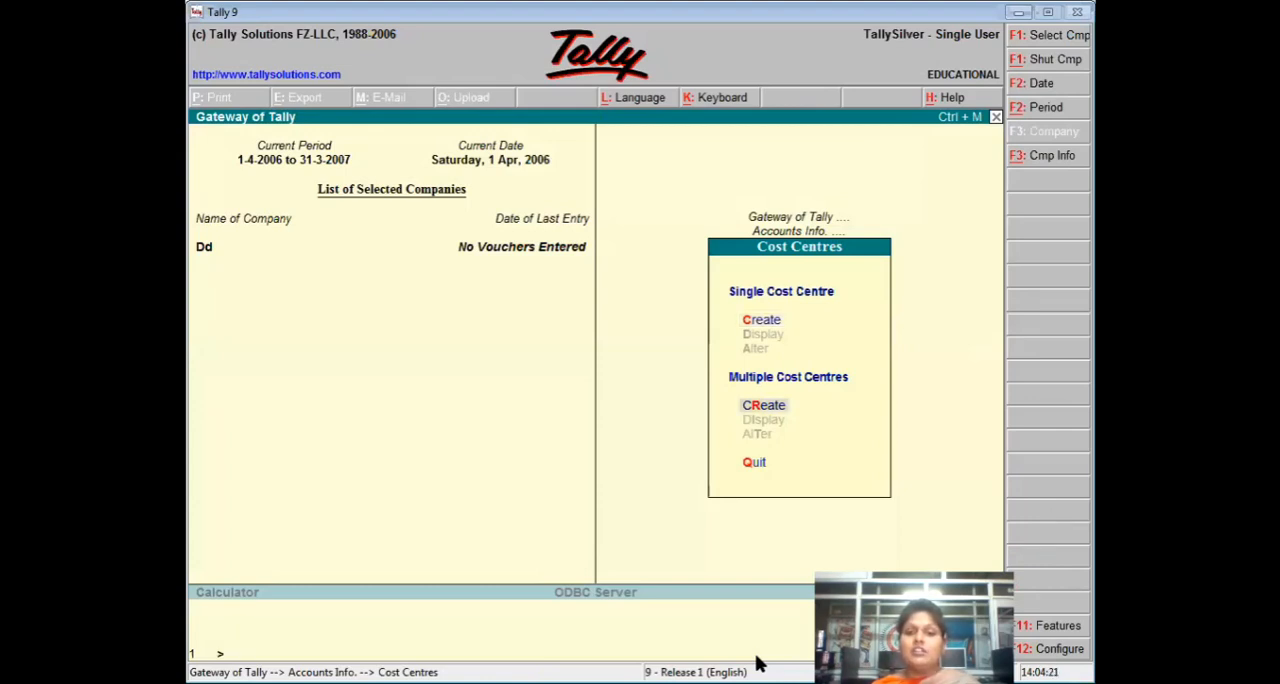
{"action": "key", "text": "Return"}
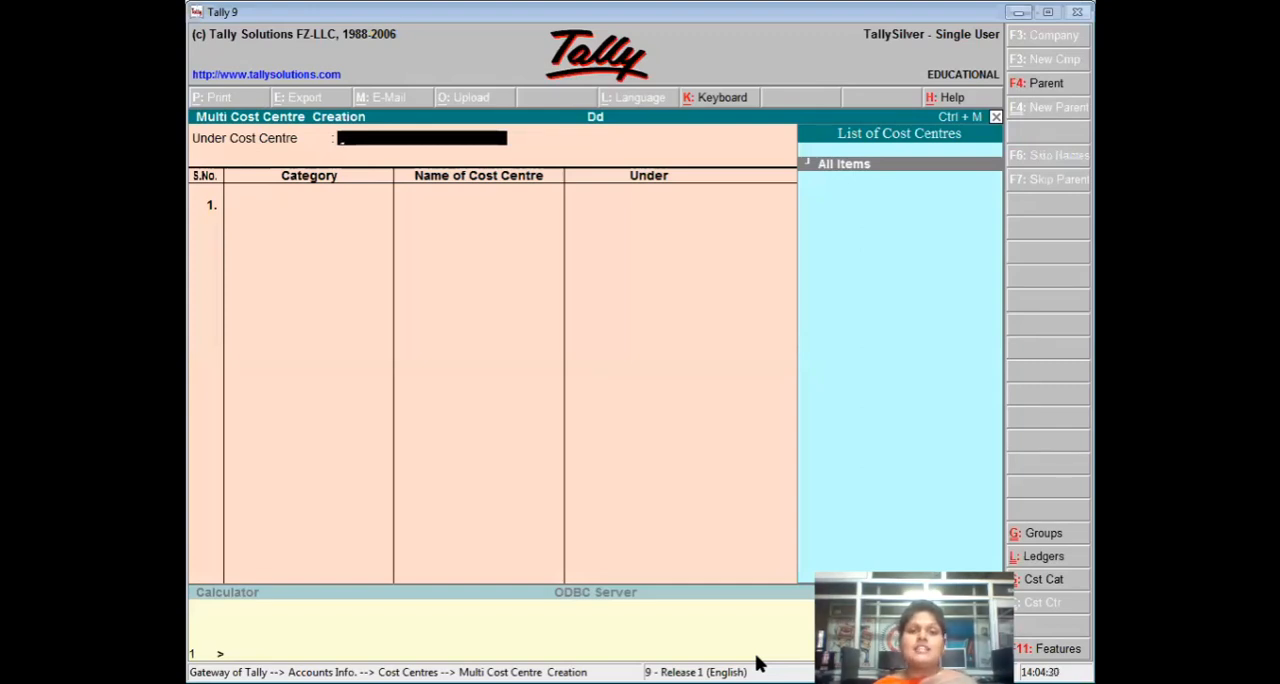
{"action": "key", "text": "Return"}
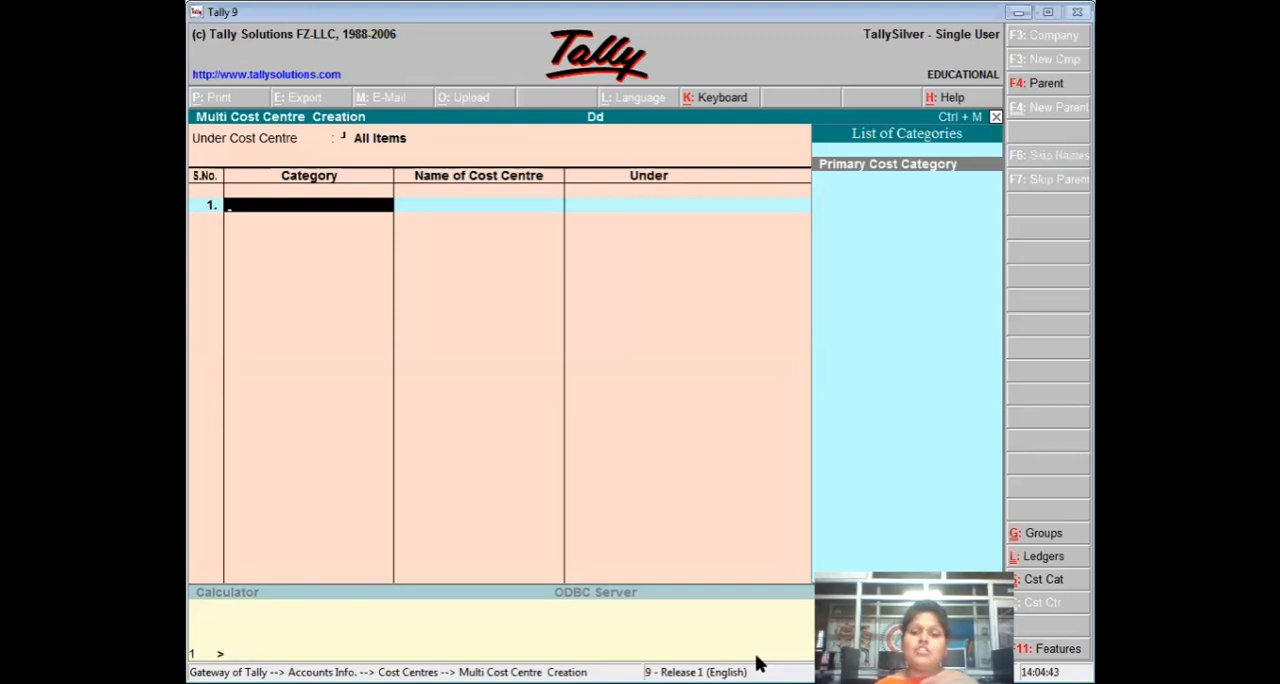
{"action": "key", "text": "Return"}
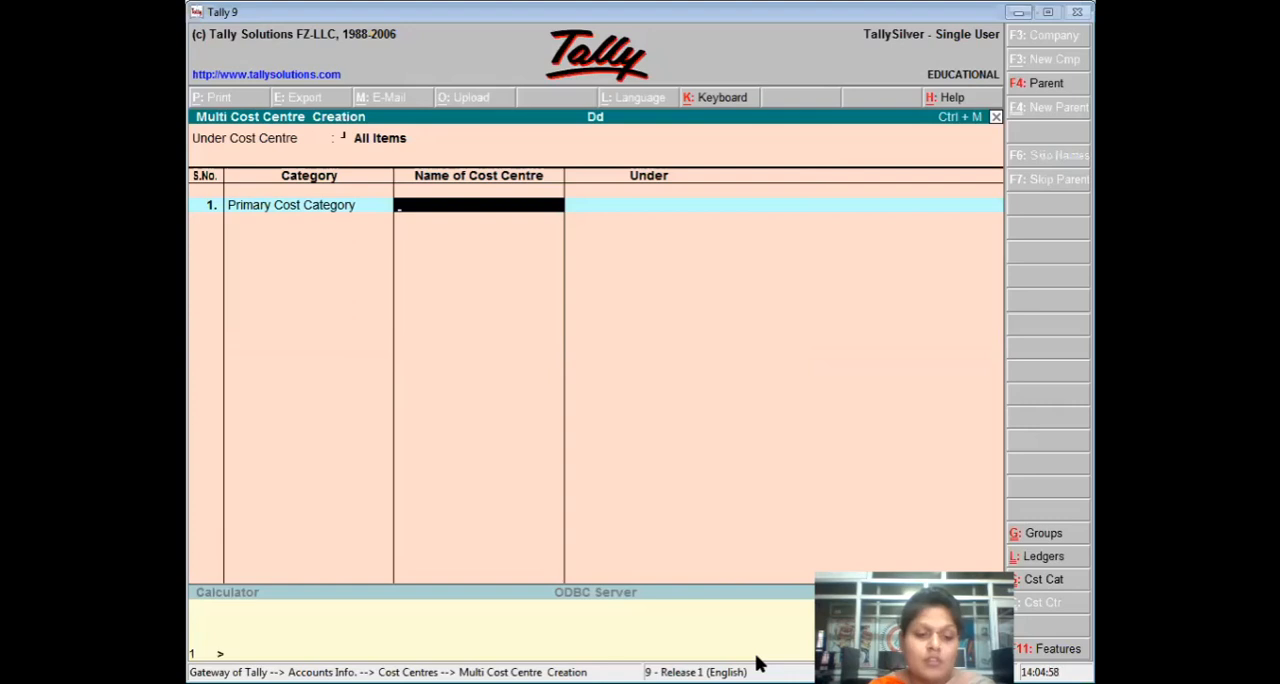
Name the first cost centre Head Office Bhiwani, place it under Primary, and end and save the list.
{"action": "type", "text": "Head"}
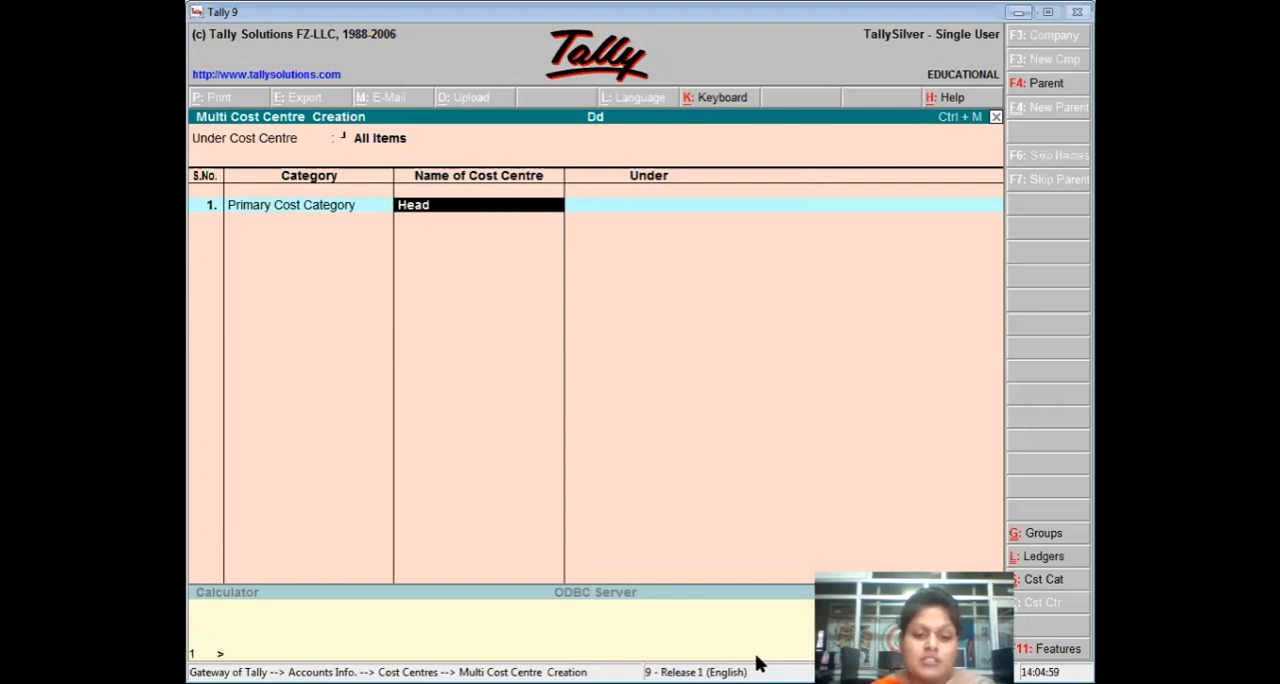
{"action": "type", "text": " offi"}
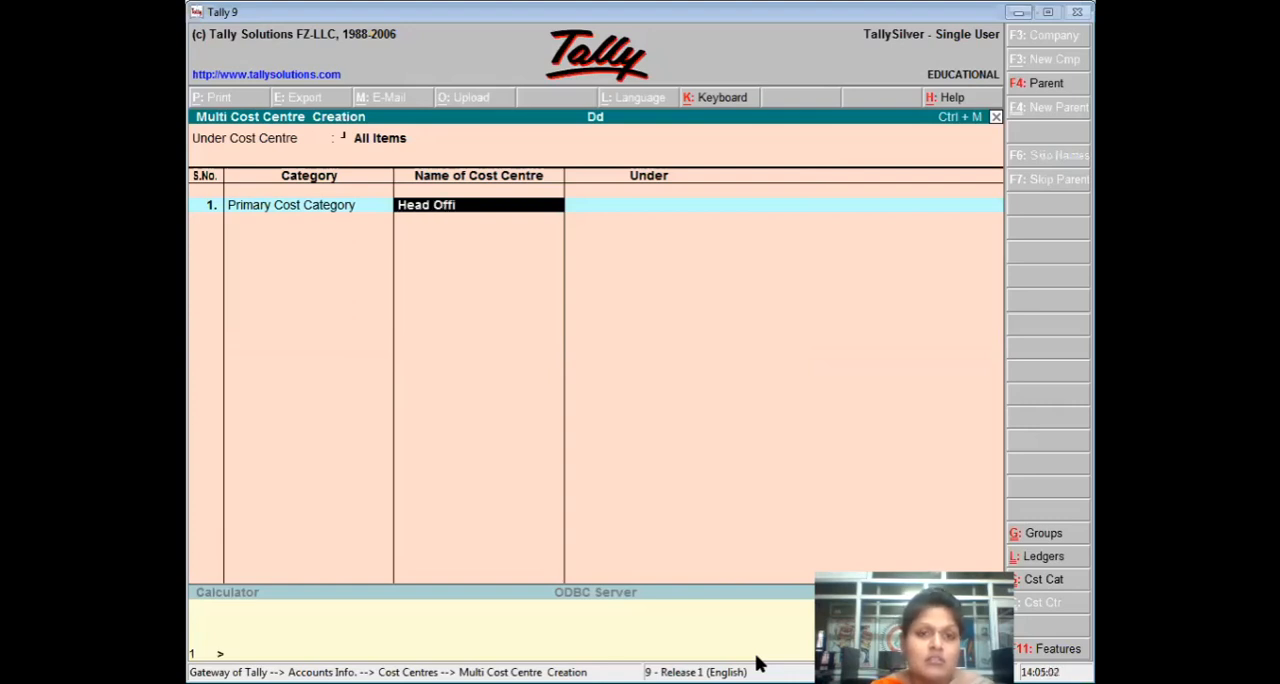
{"action": "type", "text": "ce Bhiwani"}
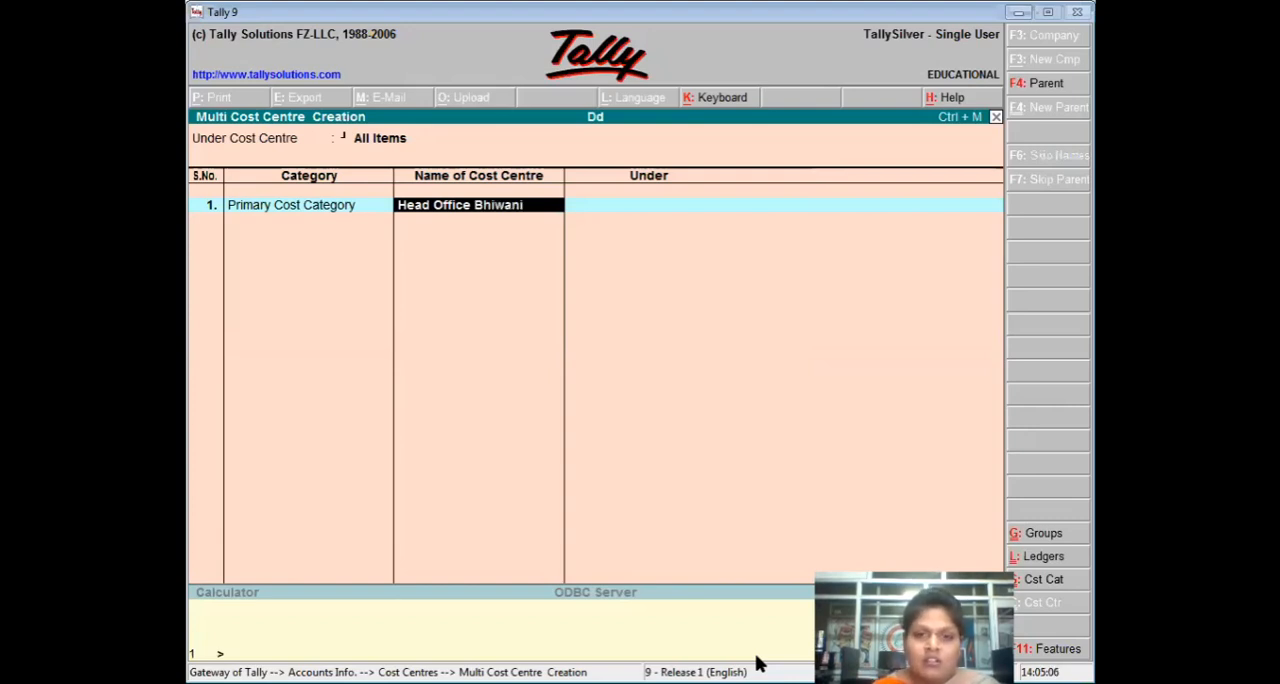
{"action": "key", "text": "Return"}
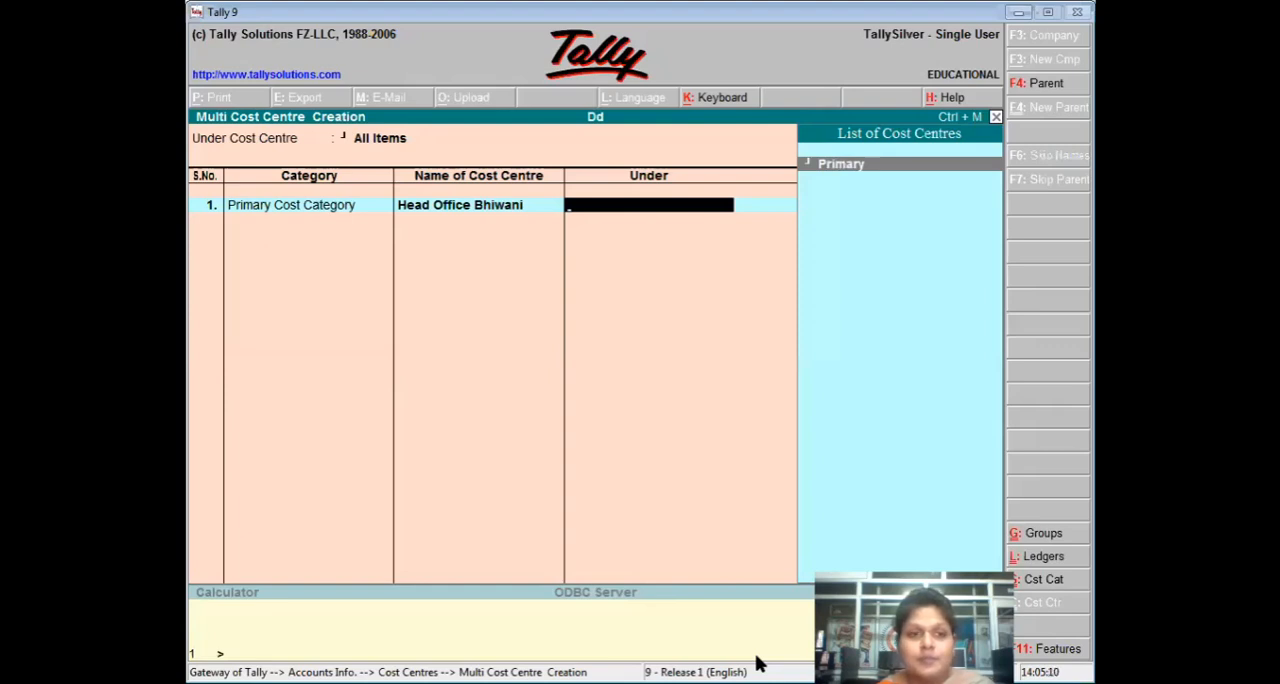
{"action": "key", "text": "Return"}
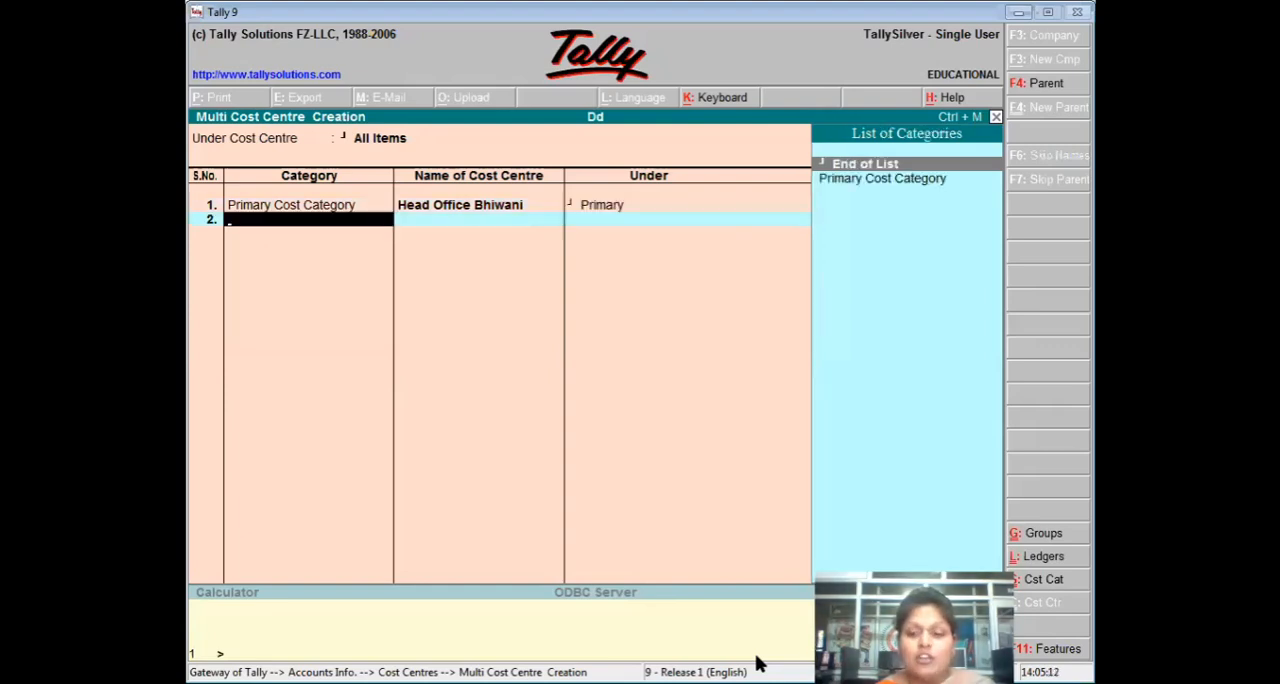
{"action": "key", "text": "Return"}
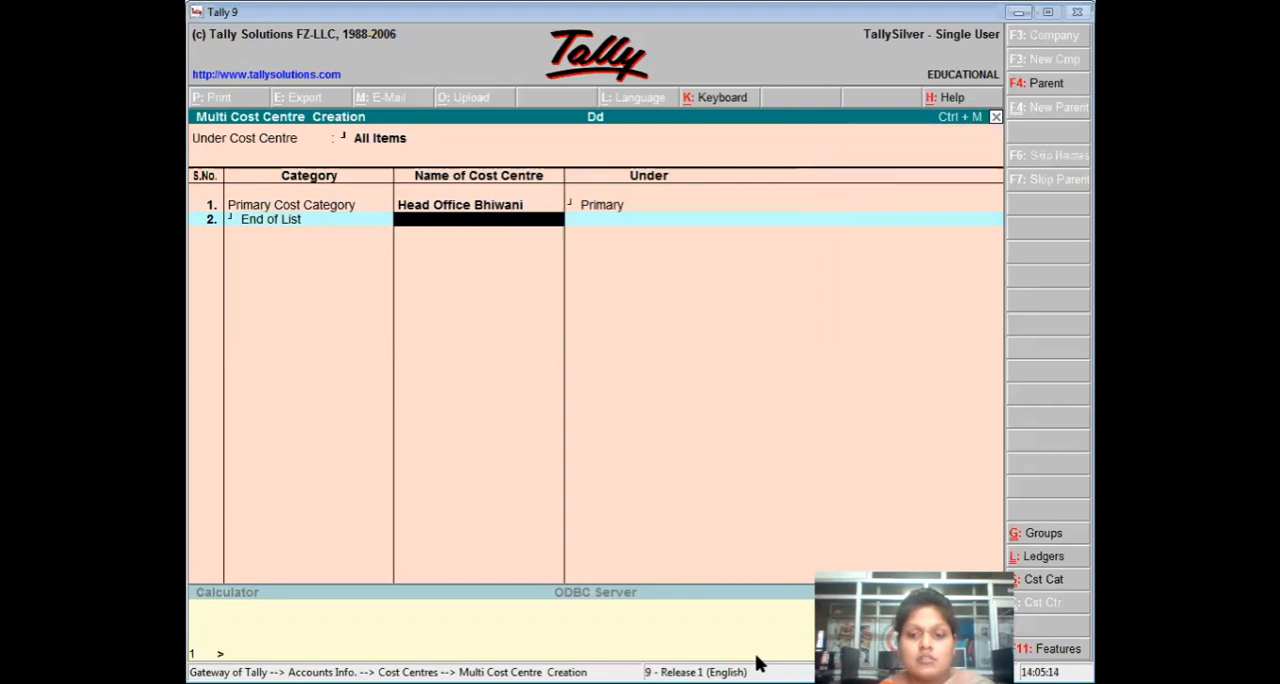
{"action": "key", "text": "Return"}
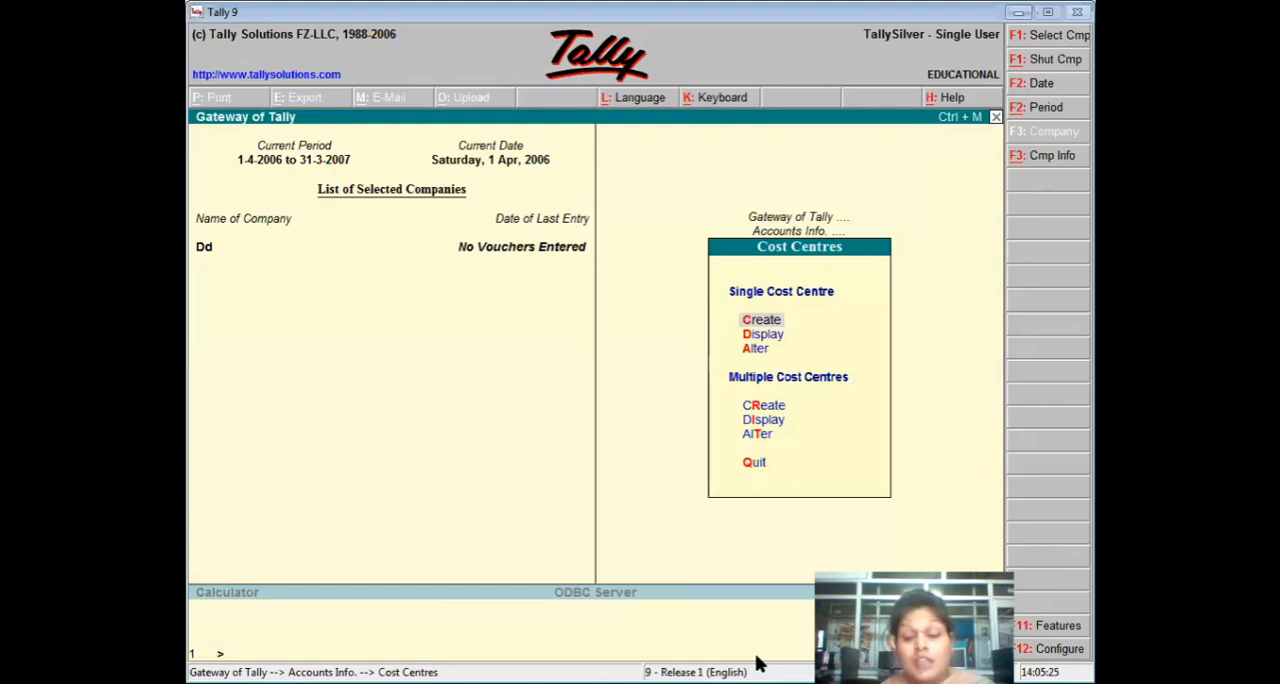
Begin another multiple cost centre creation with Head Office Bhiwani as the parent cost centre.
{"action": "key", "text": "Down"}
{"action": "key", "text": "Down"}
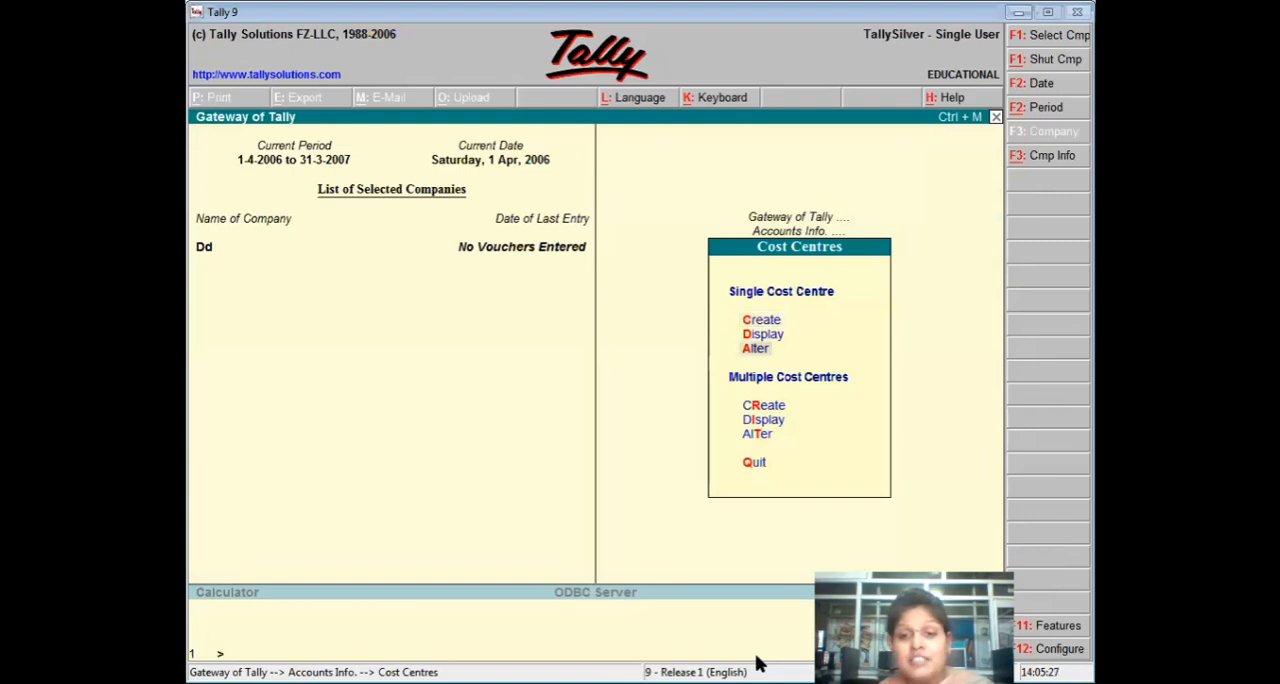
{"action": "key", "text": "Down"}
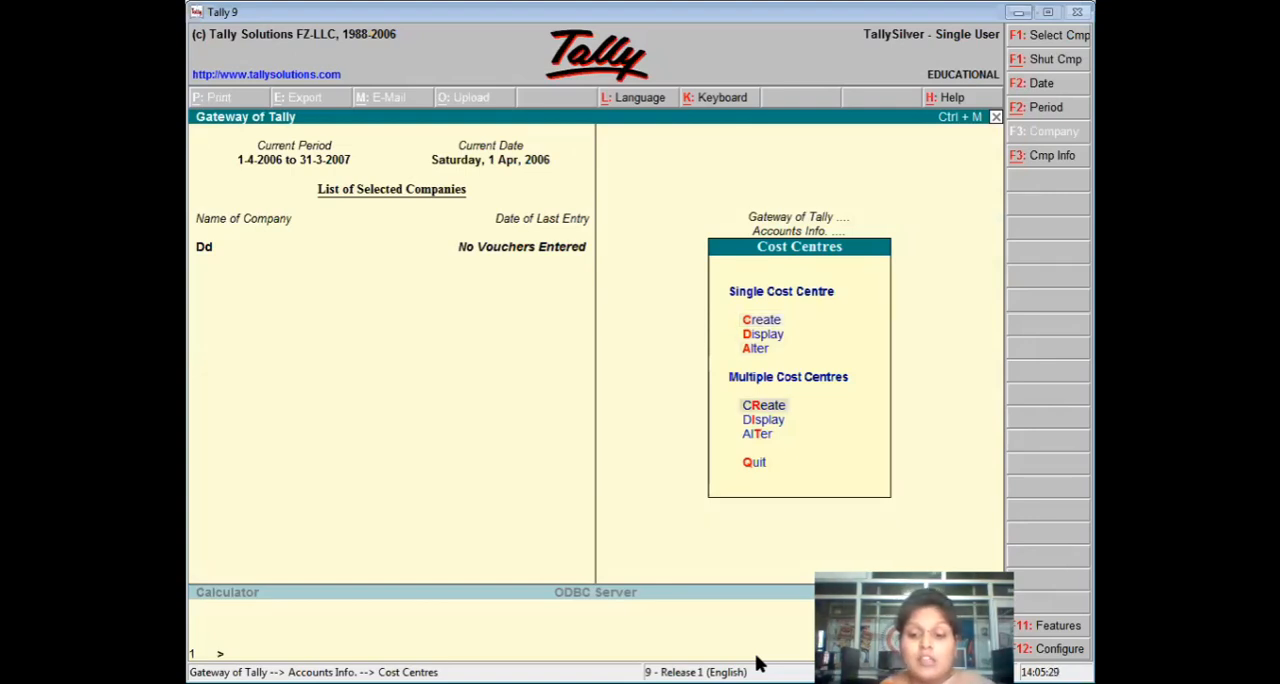
{"action": "key", "text": "Return"}
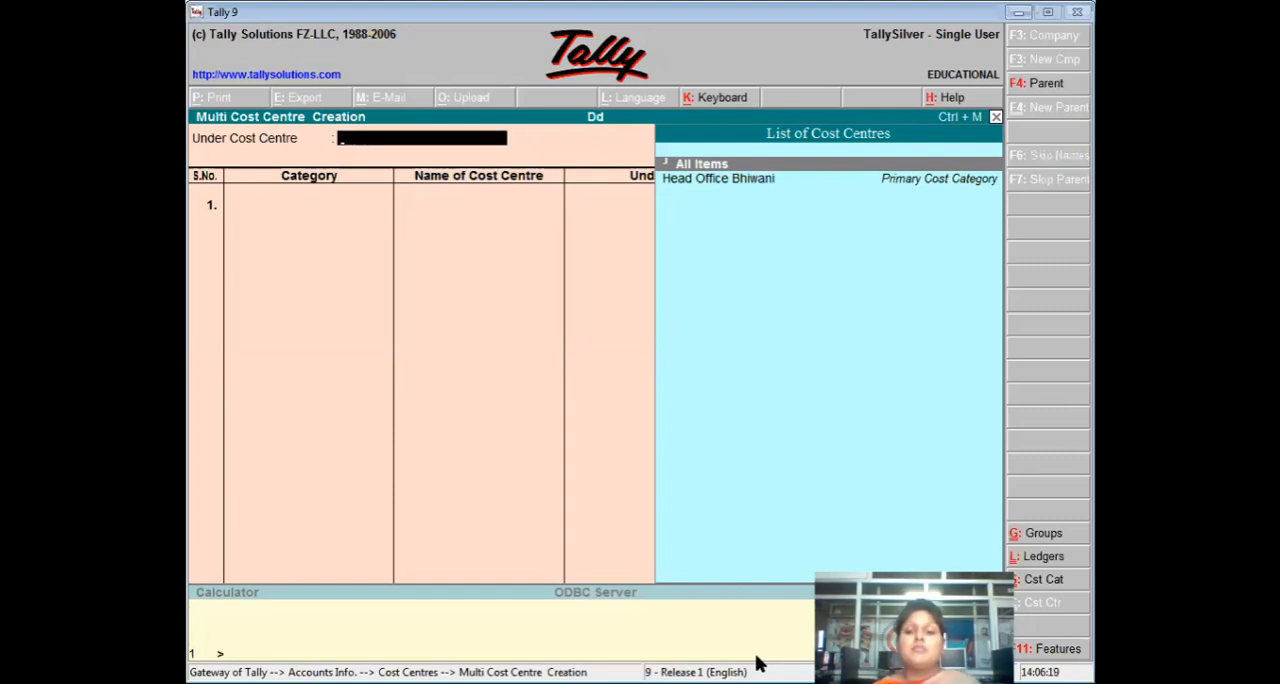
{"action": "key", "text": "Down"}
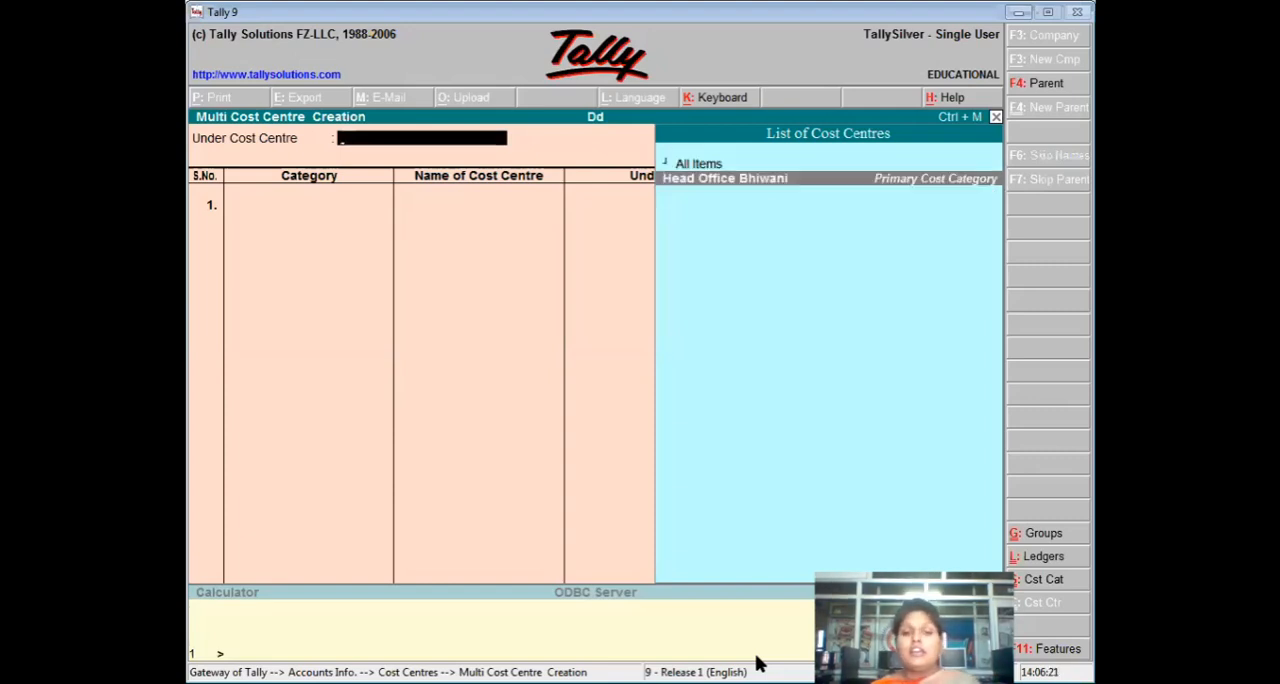
{"action": "key", "text": "Return"}
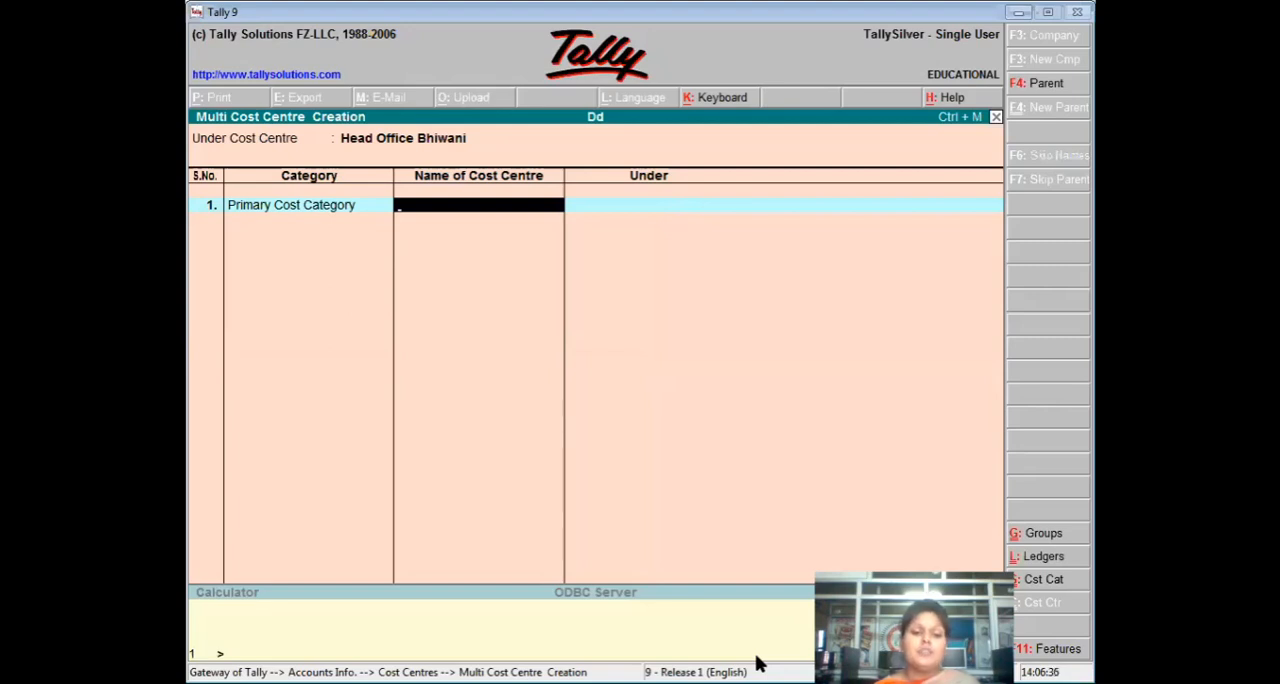
Add a cost centre named Hisar under Head Office Bhiwani in the first row.
{"action": "type", "text": "H"}
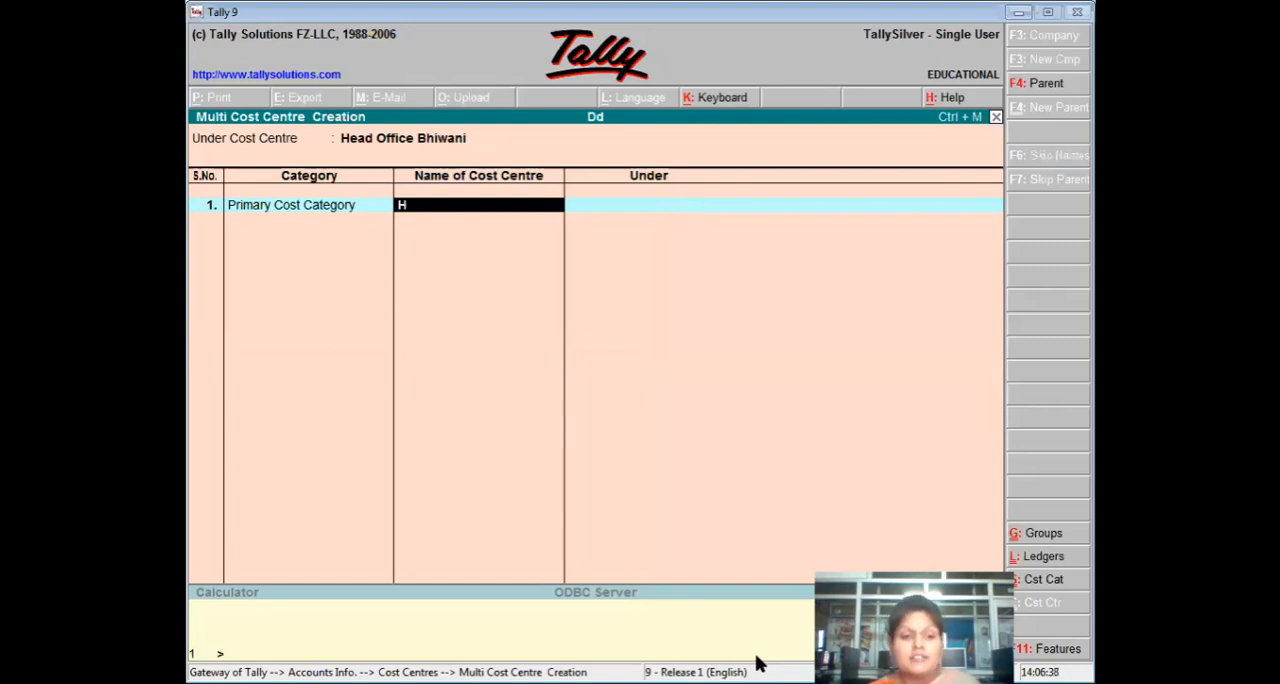
{"action": "type", "text": "isar"}
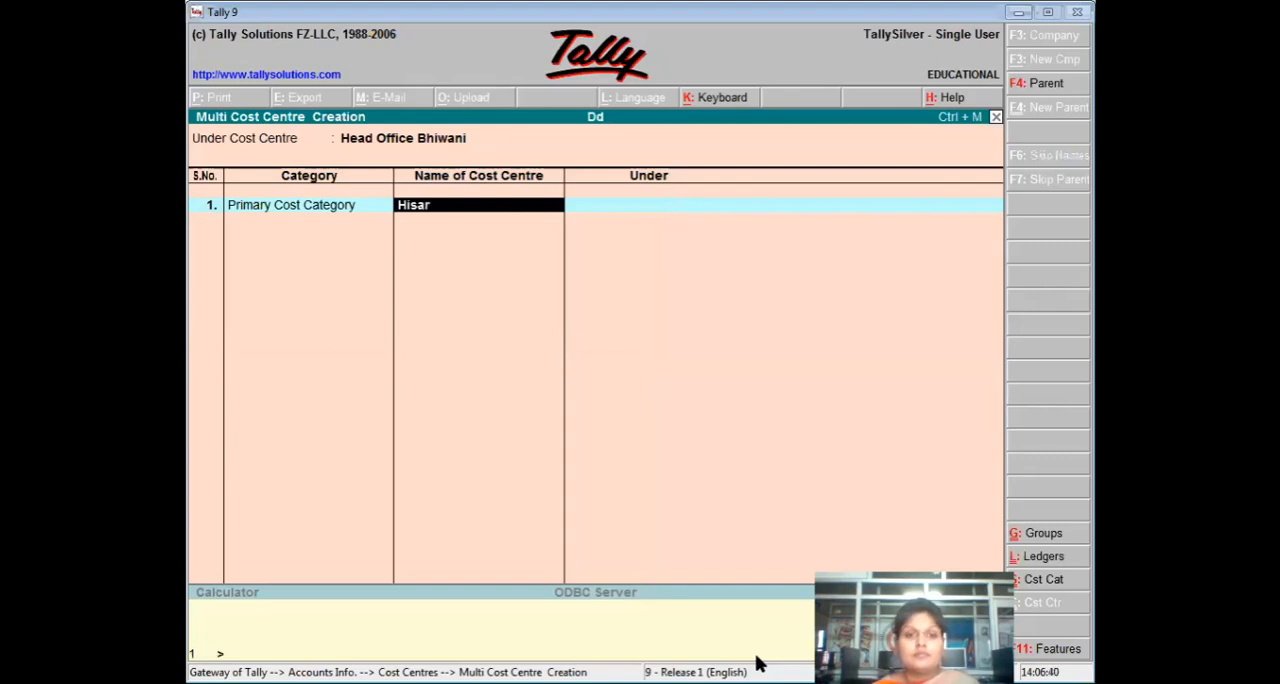
{"action": "key", "text": "Return"}
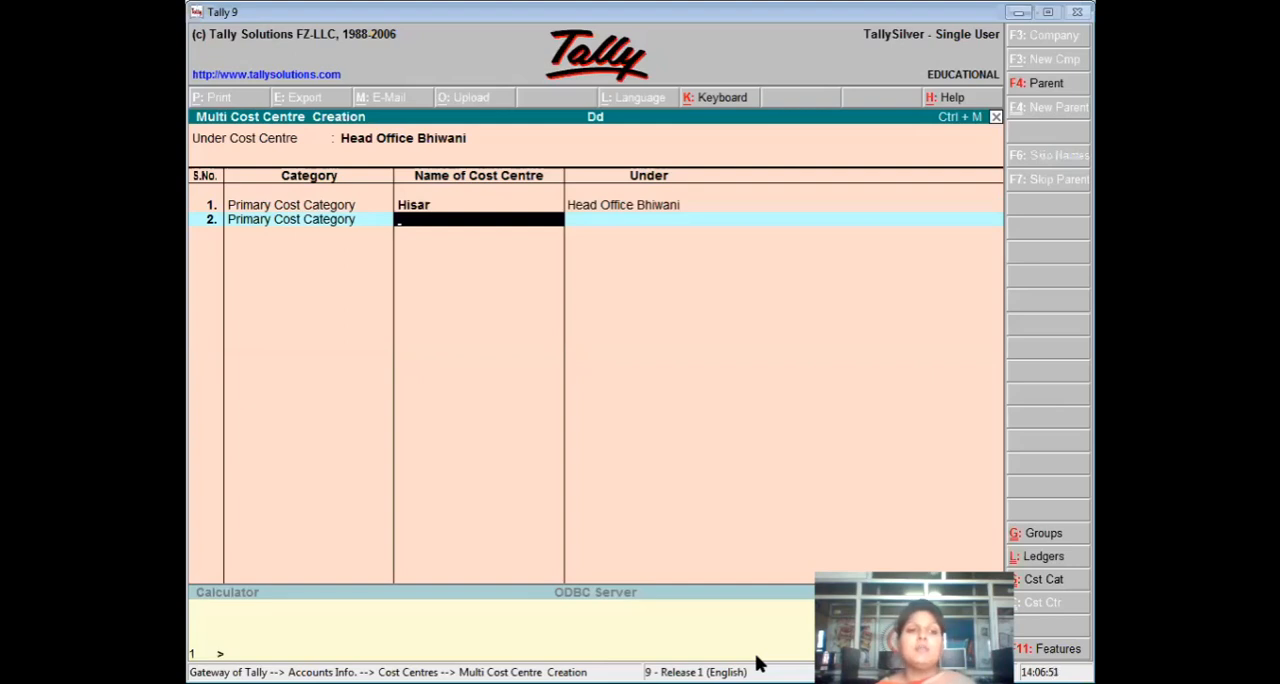
Add a second cost centre named Rohtak under Head Office Bhiwani.
{"action": "type", "text": "R"}
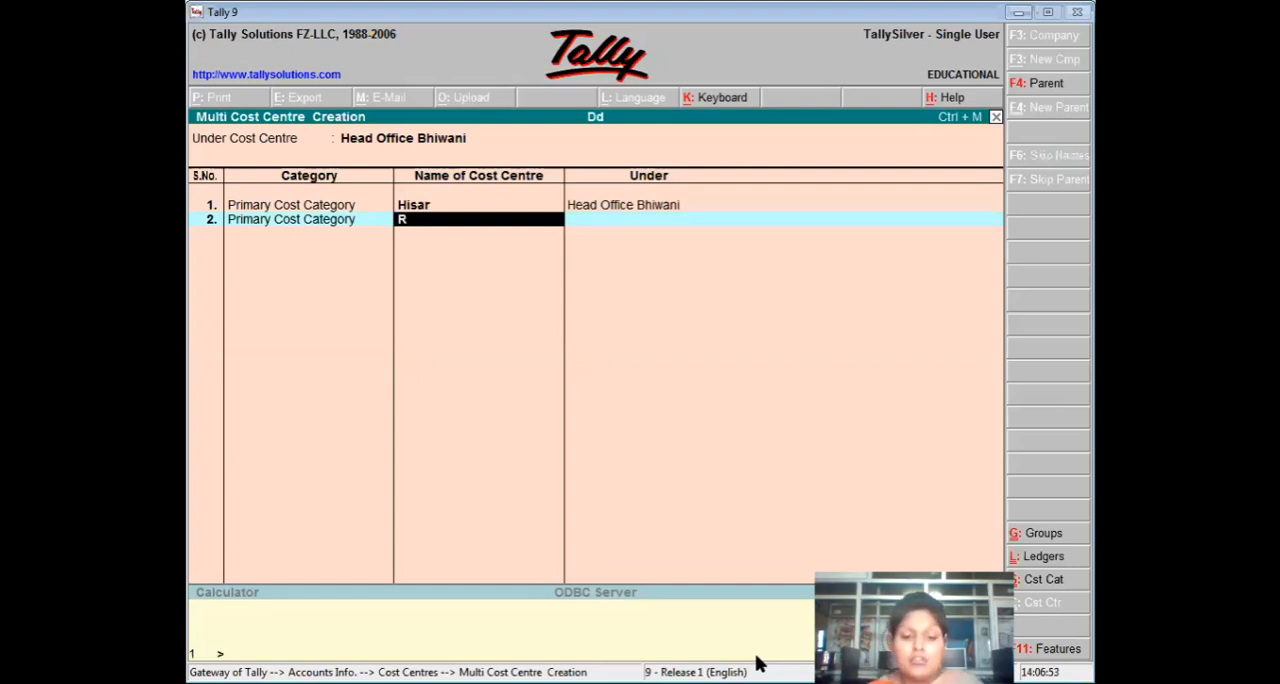
{"action": "type", "text": "ohtak"}
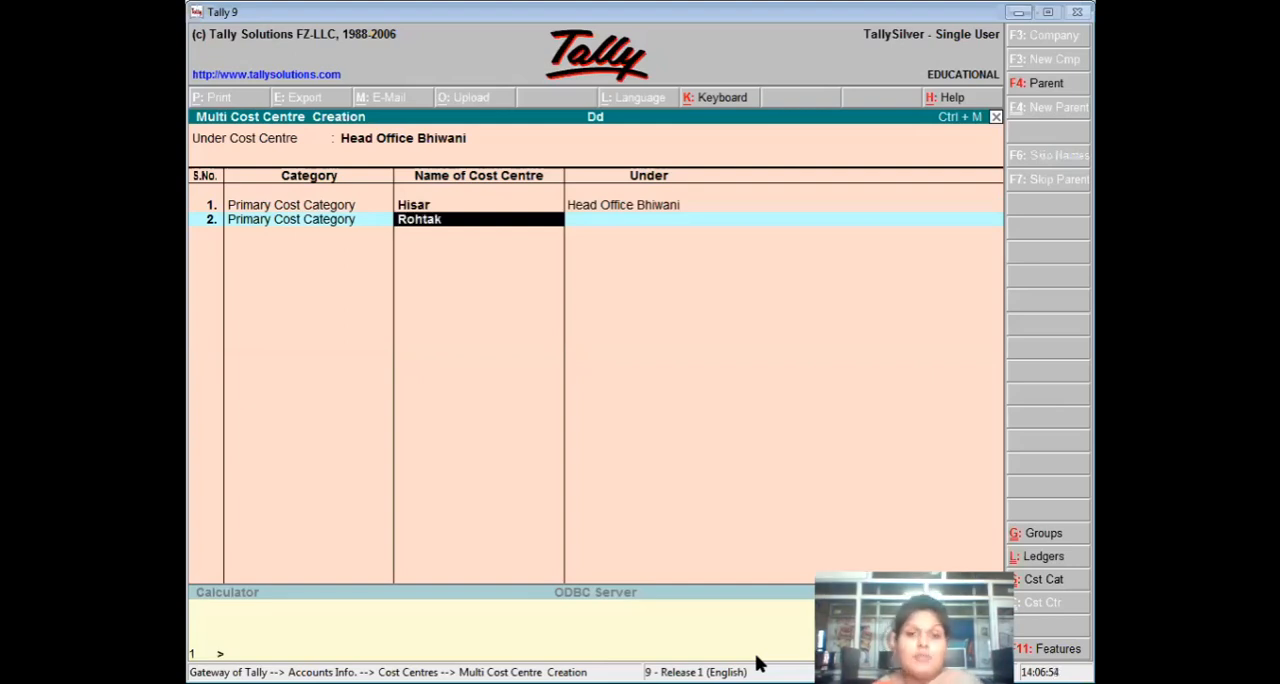
{"action": "key", "text": "Return"}
{"action": "key", "text": "Return"}
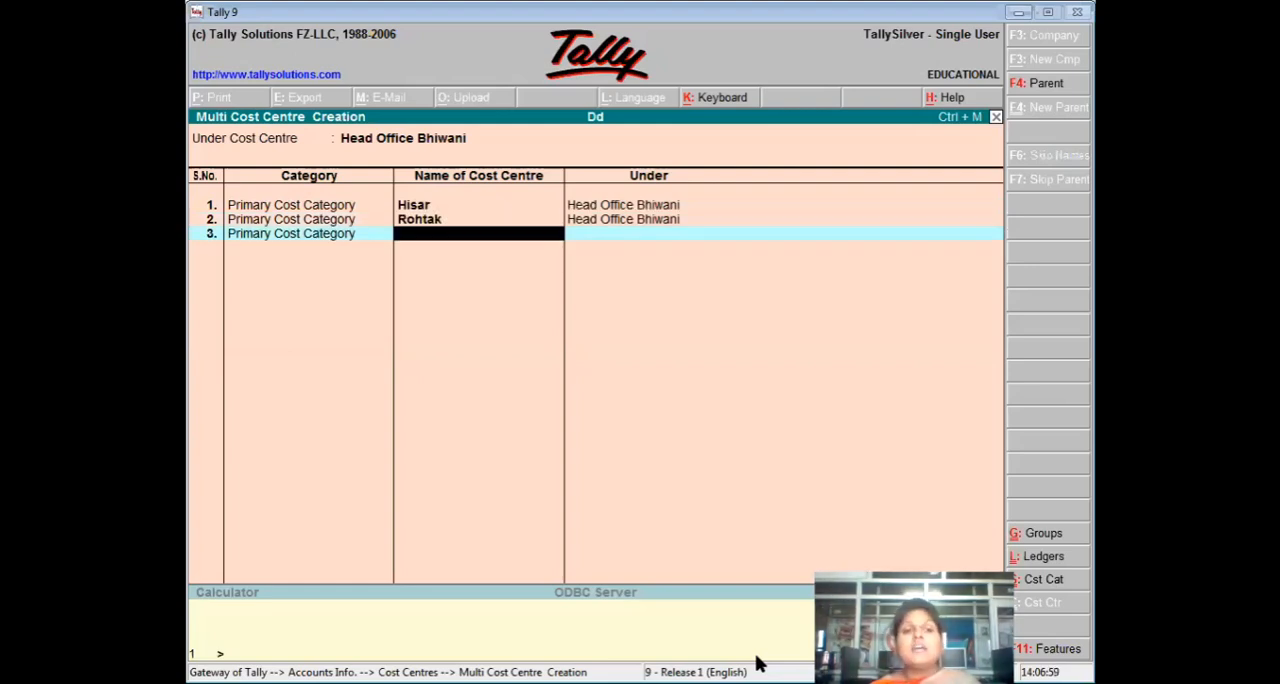
Add a third cost centre named Jind under Head Office Bhiwani.
{"action": "type", "text": "Jin"}
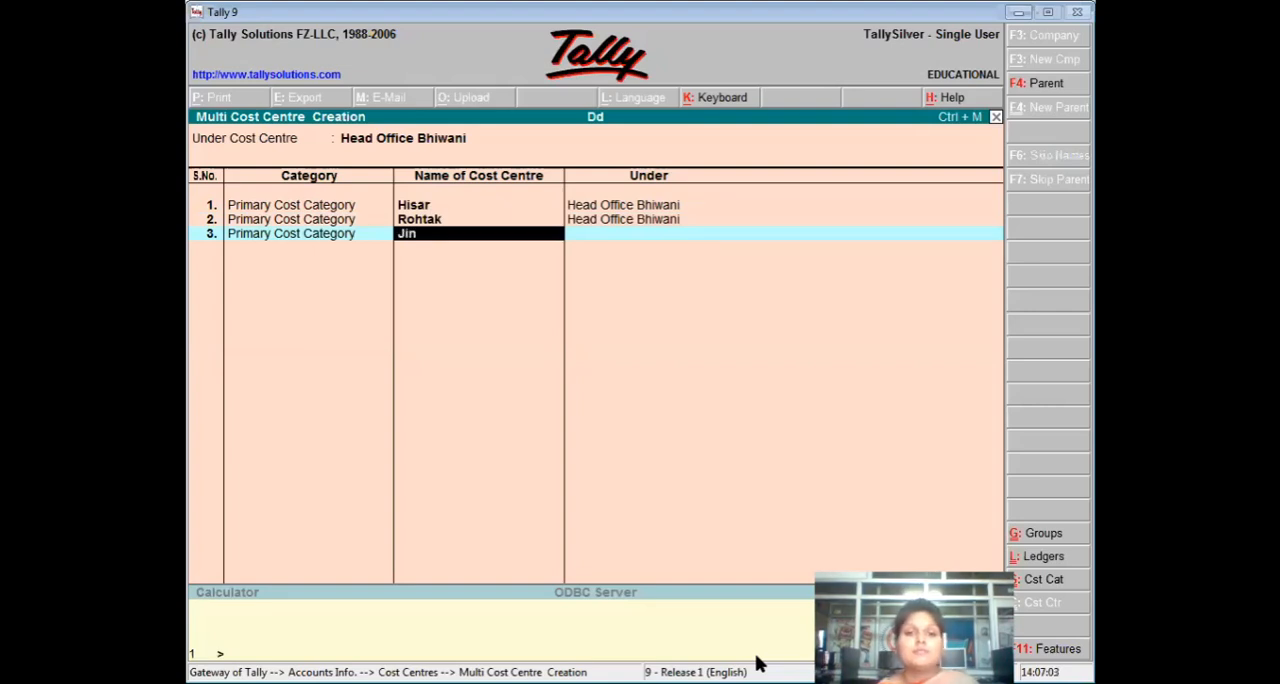
{"action": "type", "text": "d"}
{"action": "key", "text": "Return"}
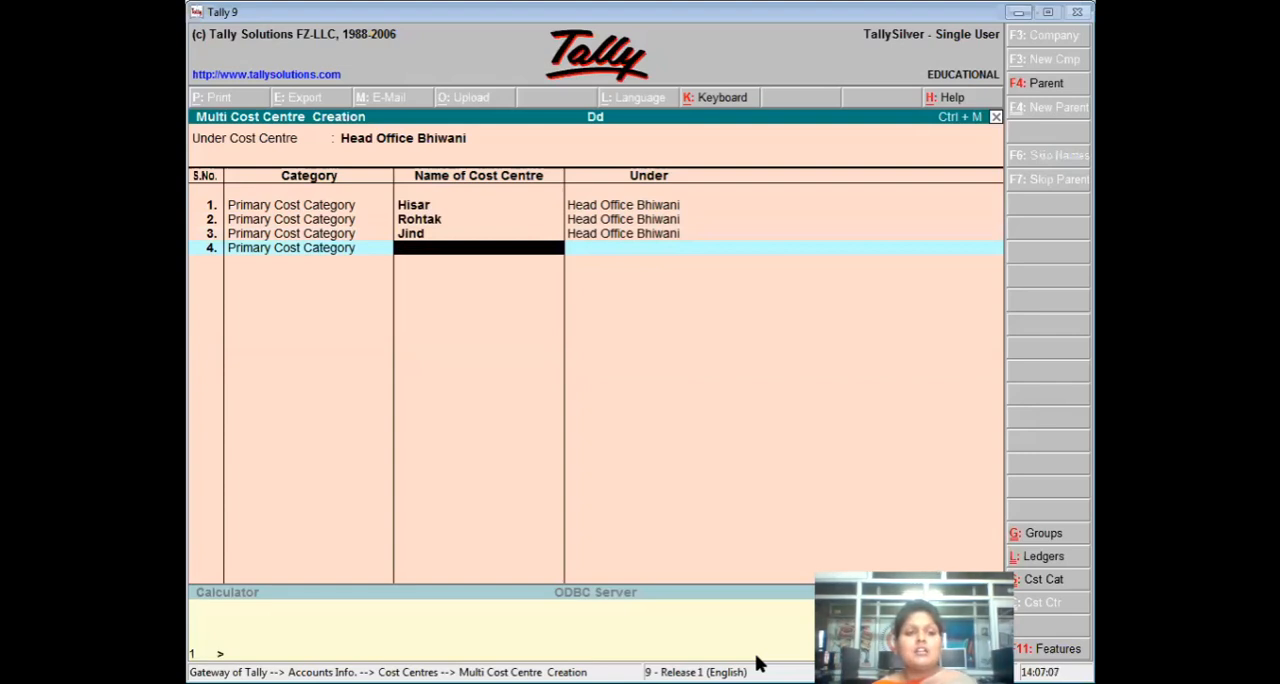
Add a fourth cost centre named Dadri under Head Office Bhiwani and save the list of cost centres.
{"action": "type", "text": "Dadri"}
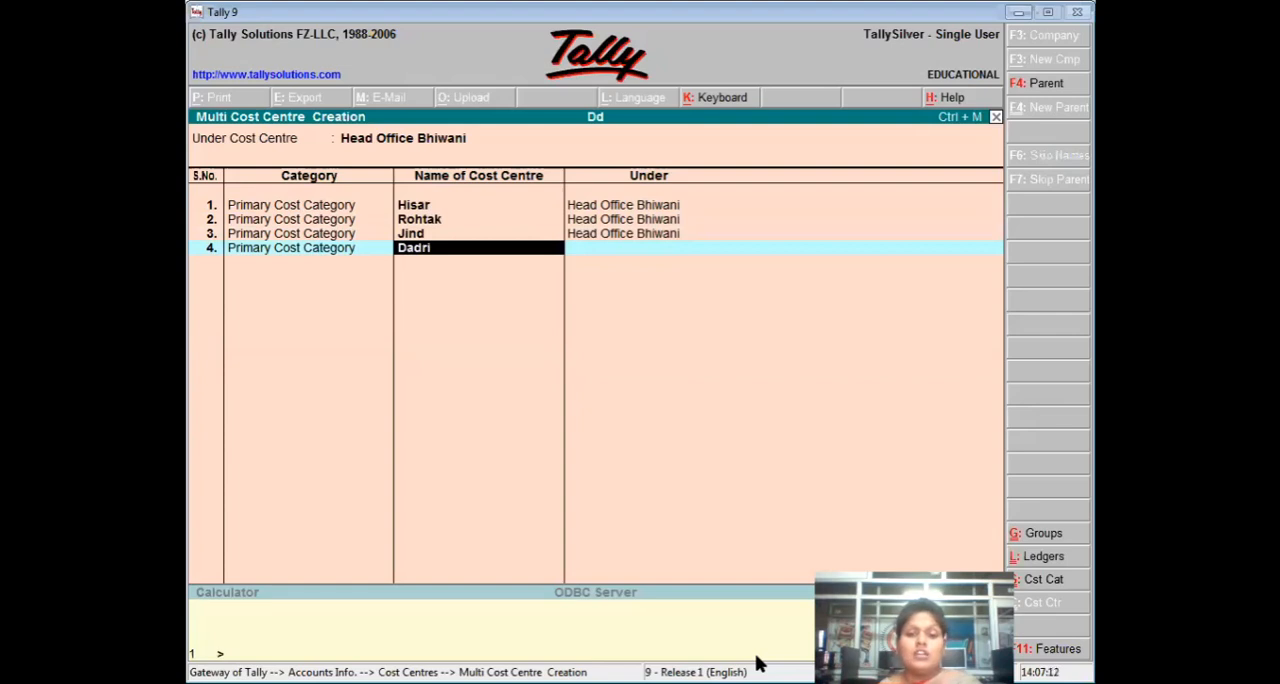
{"action": "key", "text": "Return"}
{"action": "key", "text": "Return"}
{"action": "key", "text": "Return"}
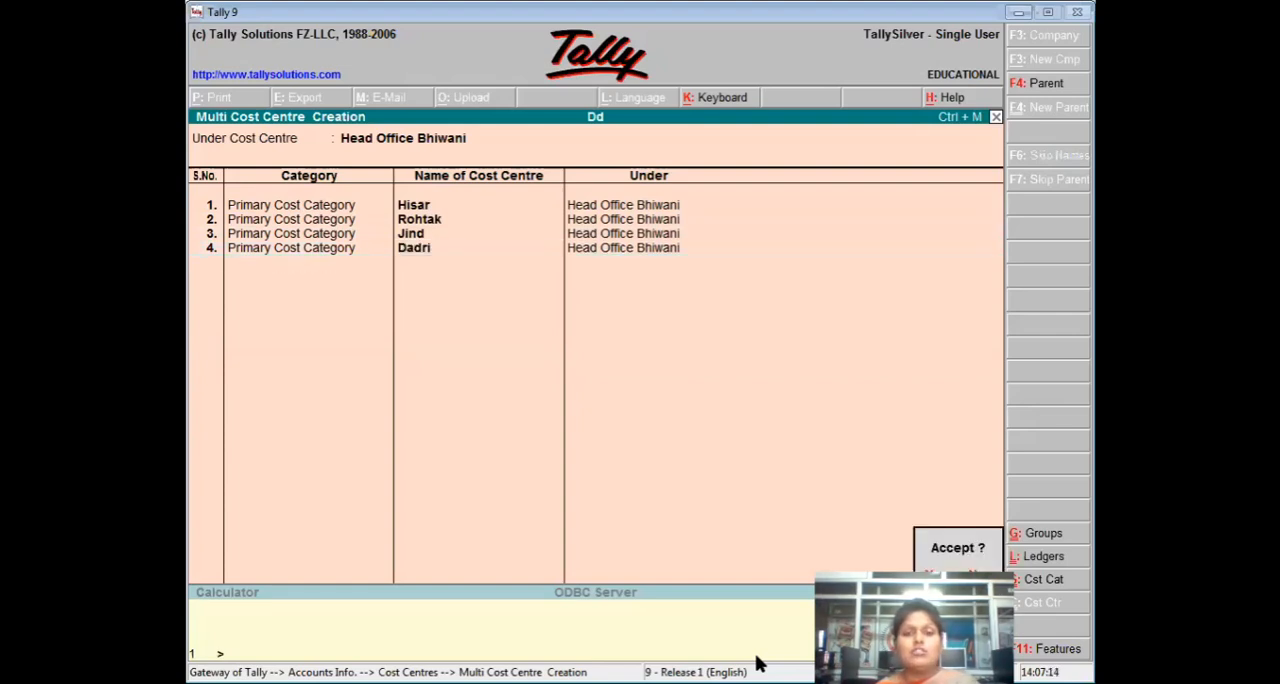
{"action": "key", "text": "Return"}
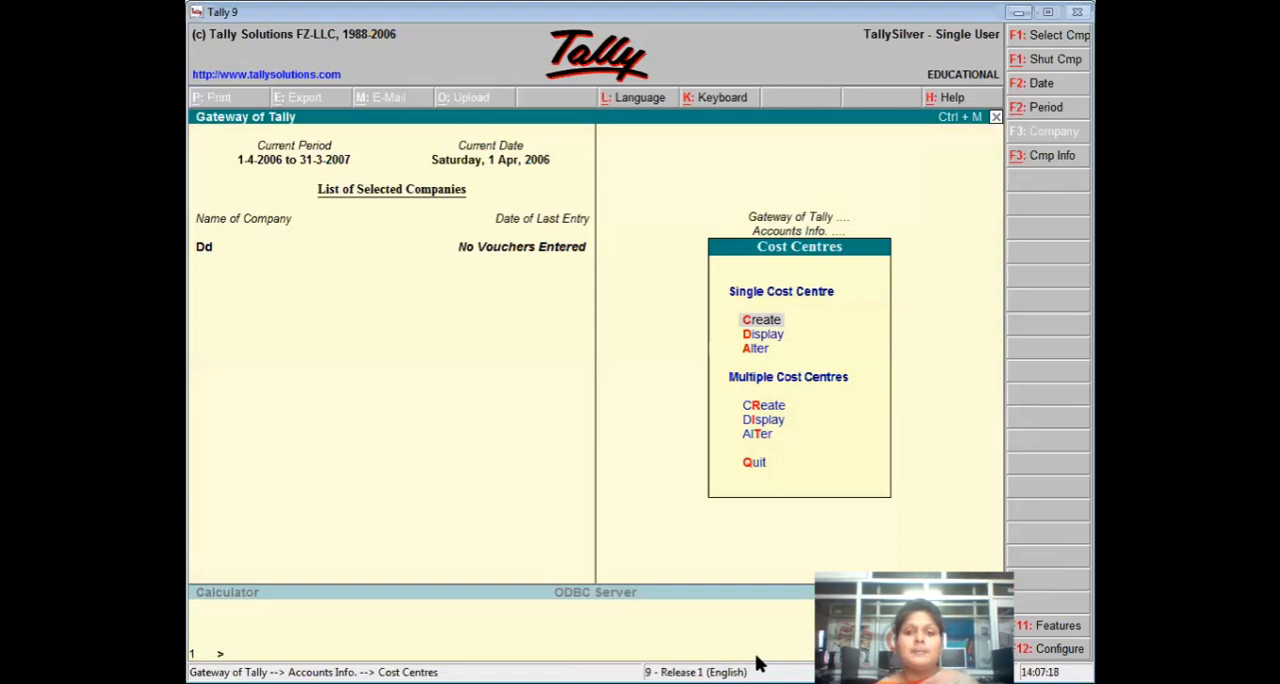
In the company's accounting features, set Use Pre-defined Cost Centre Allocations during Entry to Yes.
{"action": "key", "text": "Escape"}
{"action": "key", "text": "Escape"}
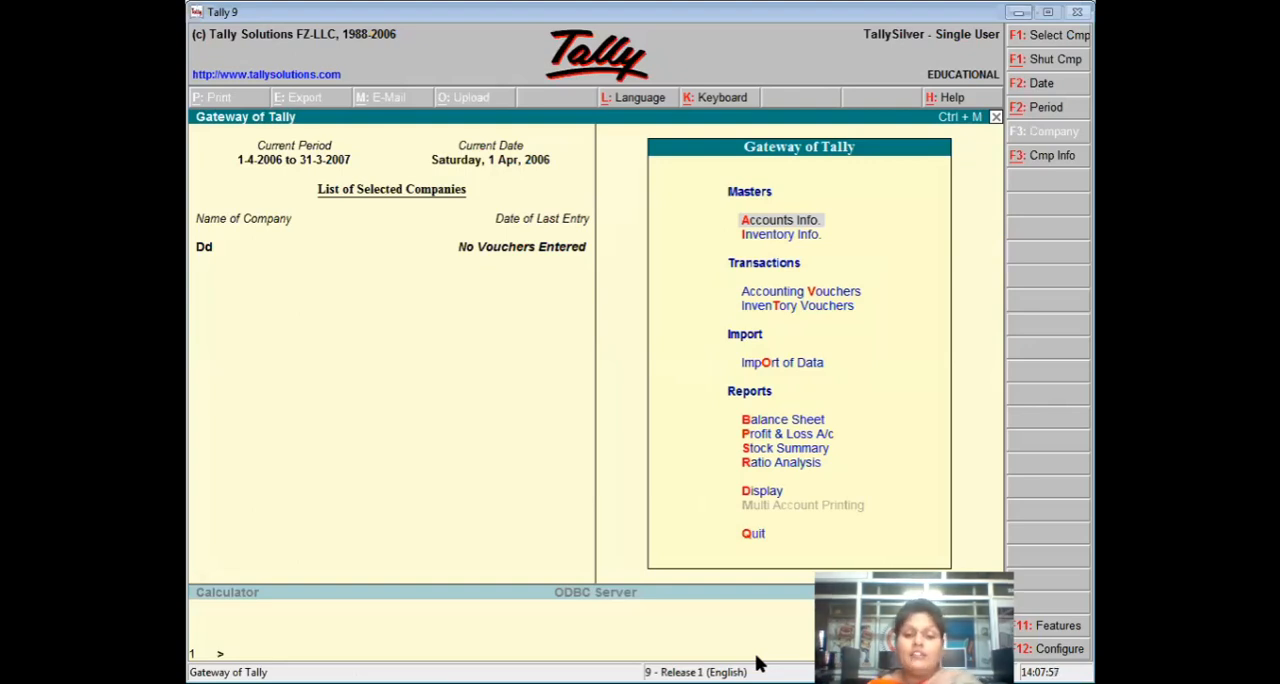
{"action": "key", "text": "F11"}
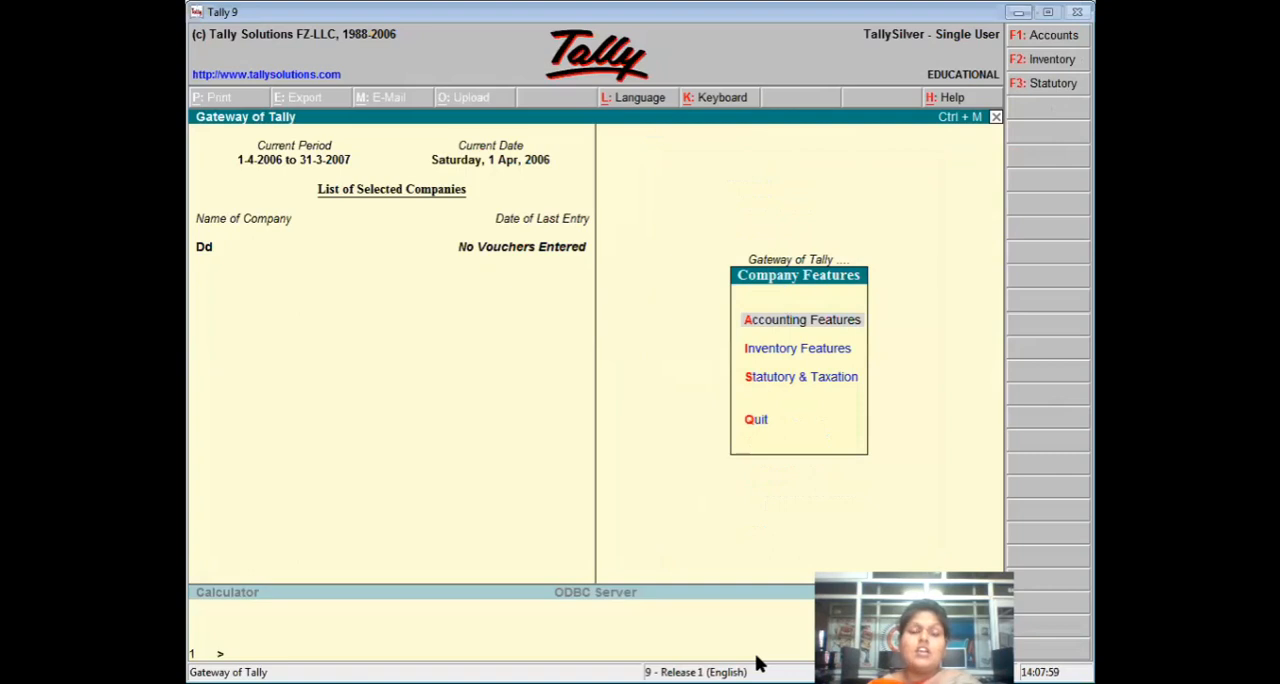
{"action": "key", "text": "Return"}
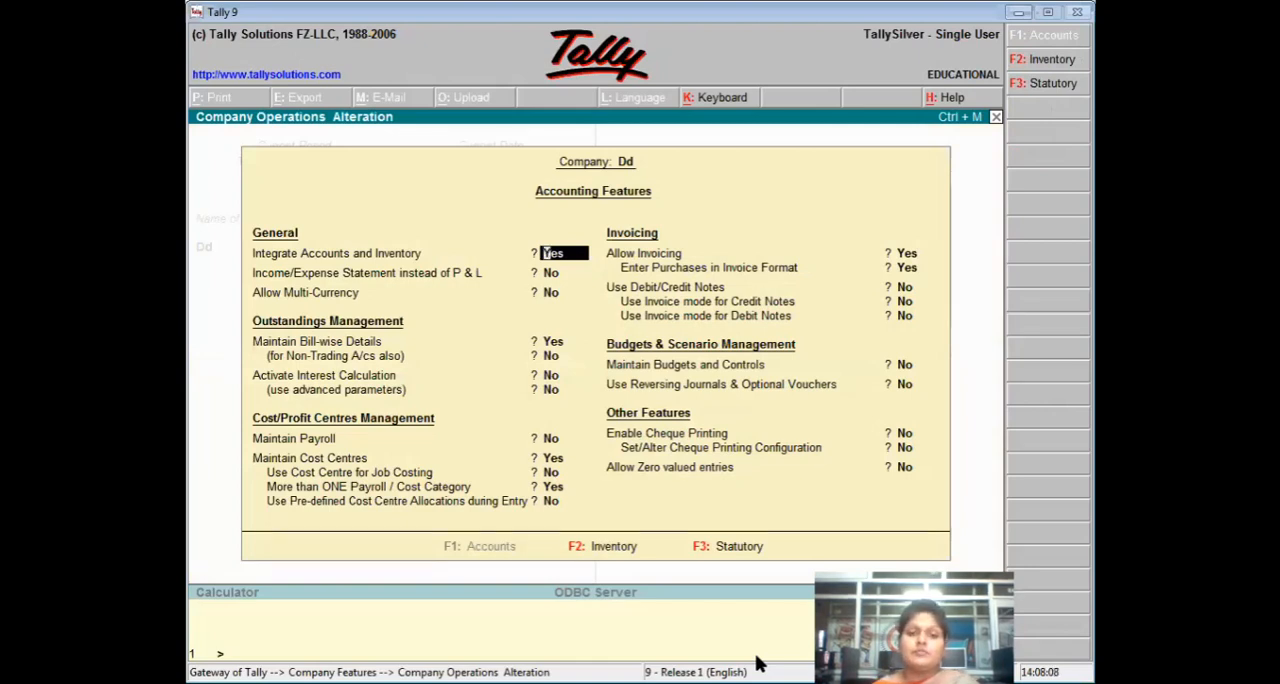
{"action": "key", "text": "Return"}
{"action": "key", "text": "Return"}
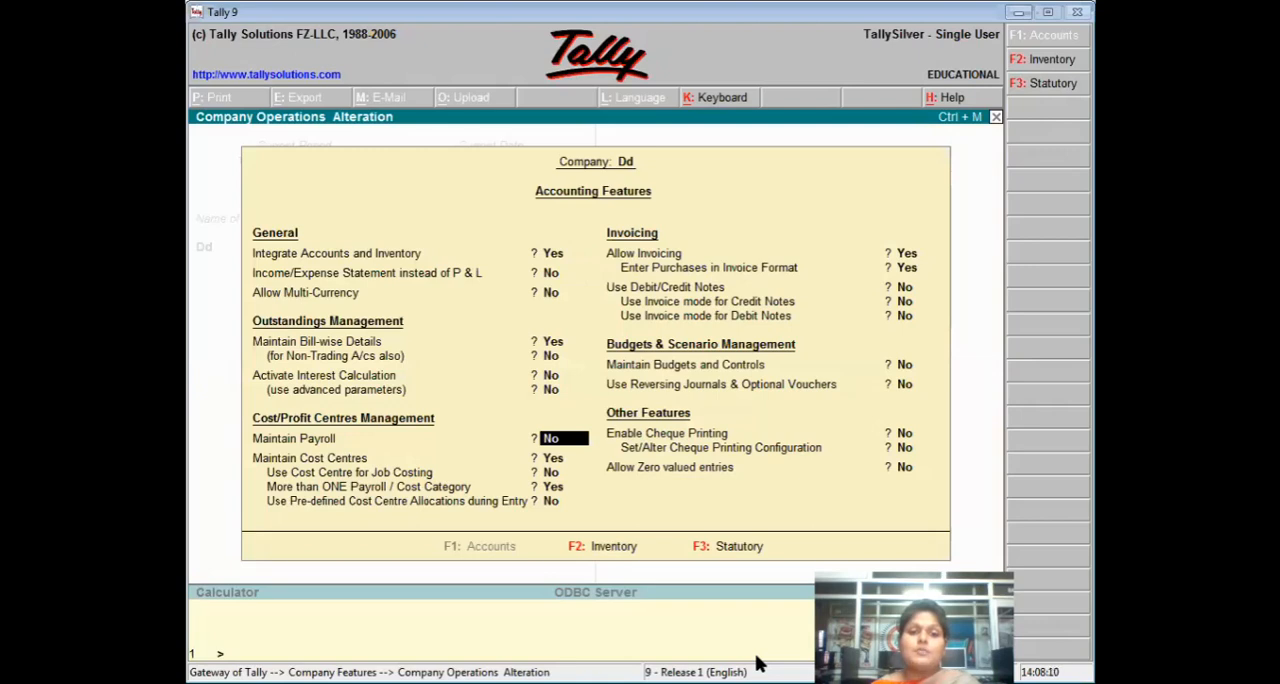
{"action": "key", "text": "Return"}
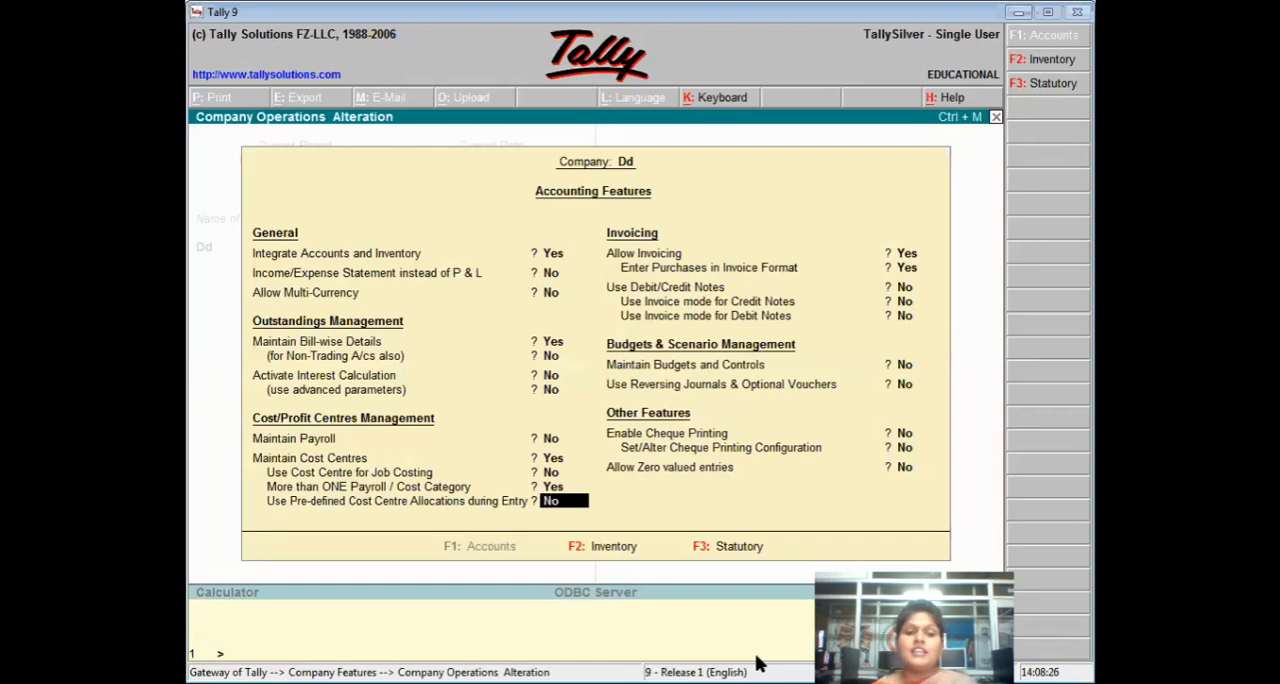
{"action": "type", "text": "y"}
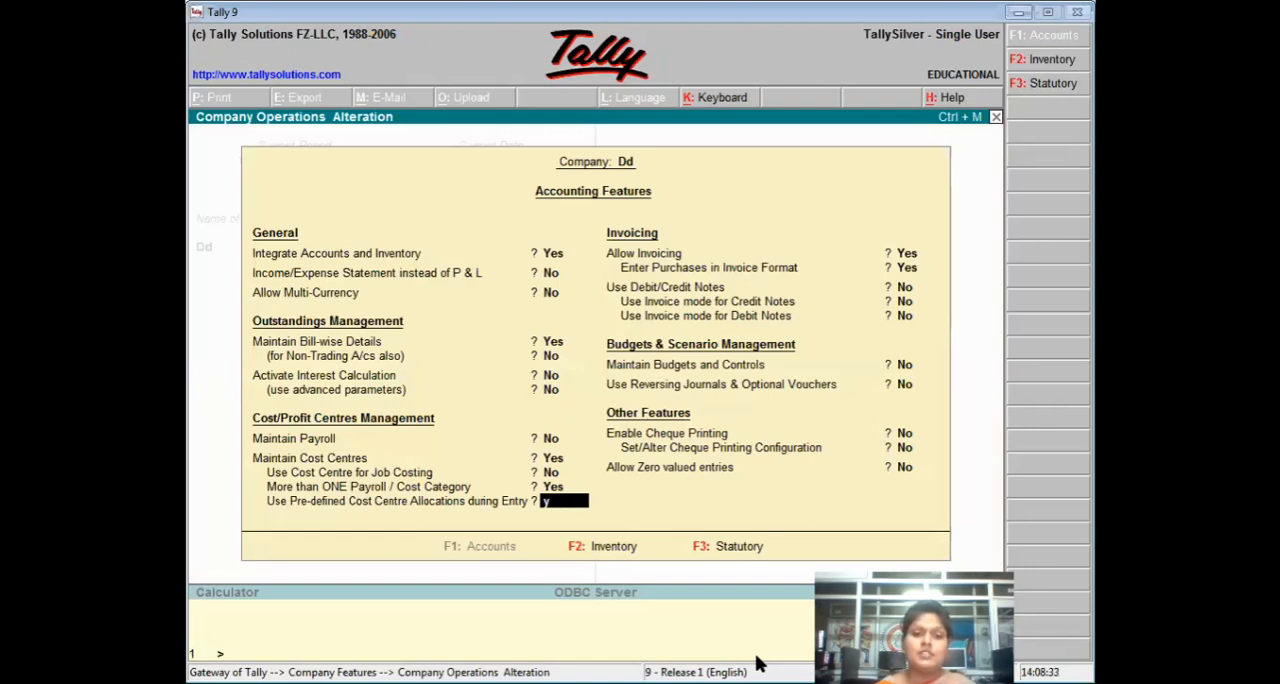
{"action": "key", "text": "Return"}
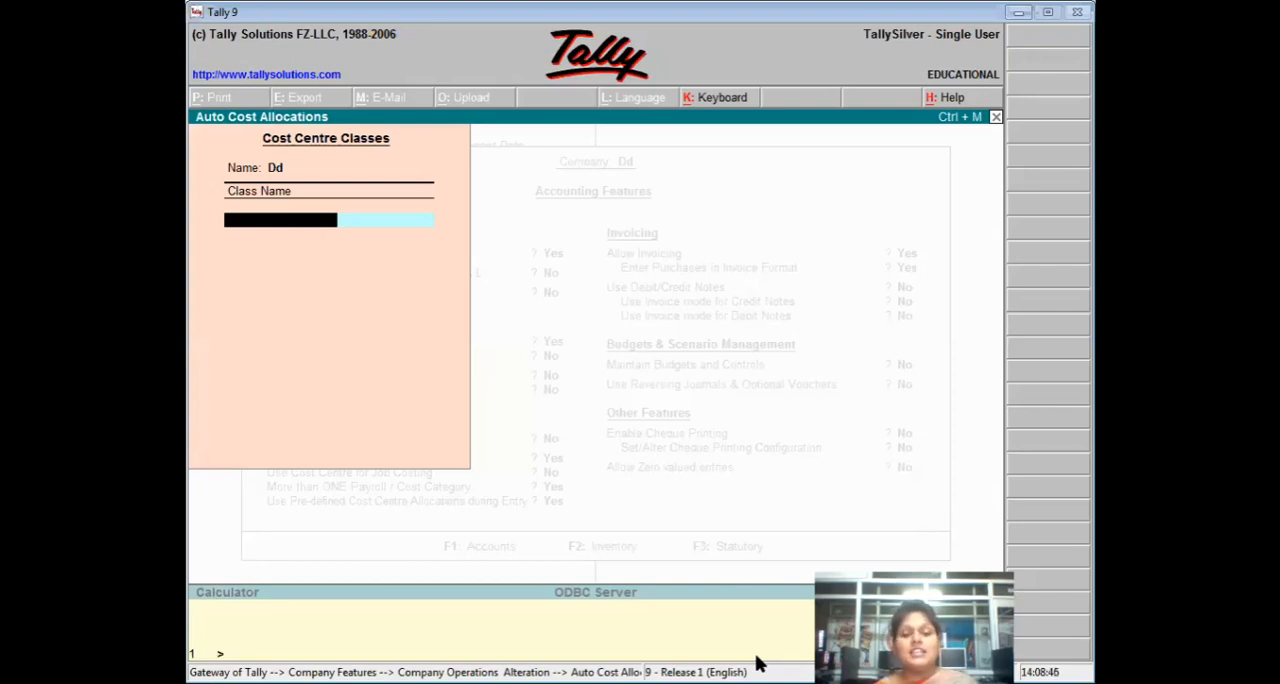
Name the first cost centre class Head Office Bhiwni.
{"action": "type", "text": "He"}
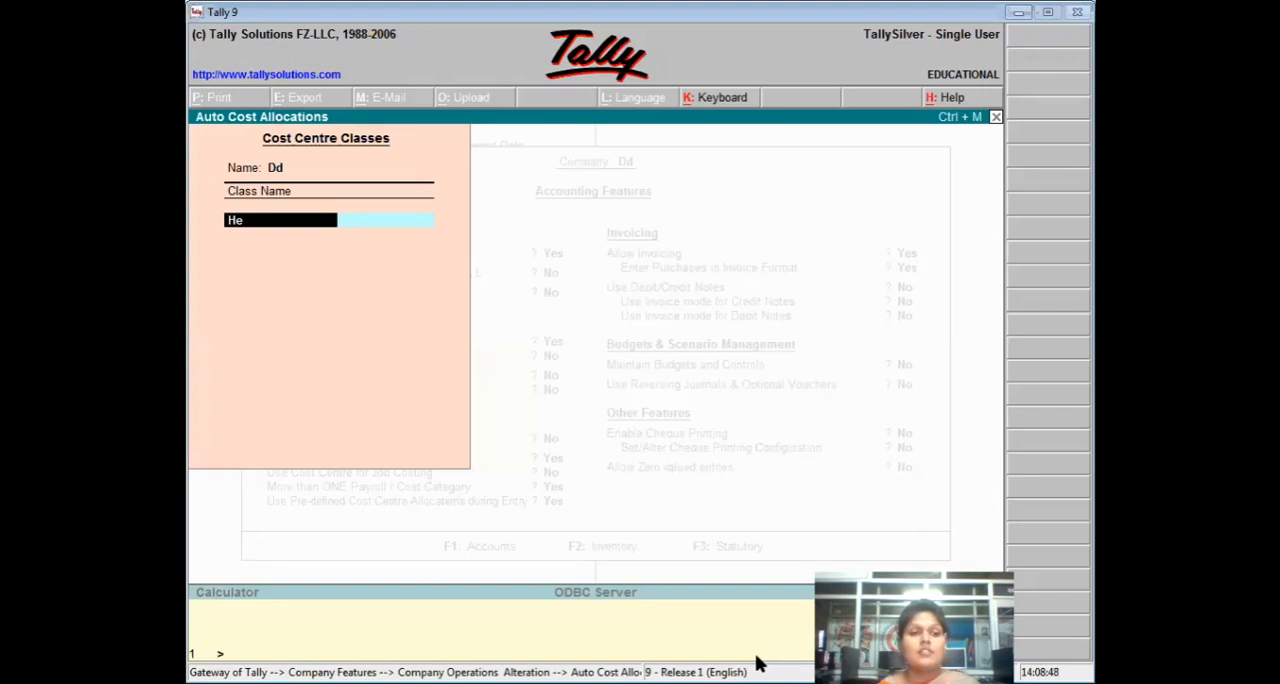
{"action": "type", "text": "ad office Bhiwni"}
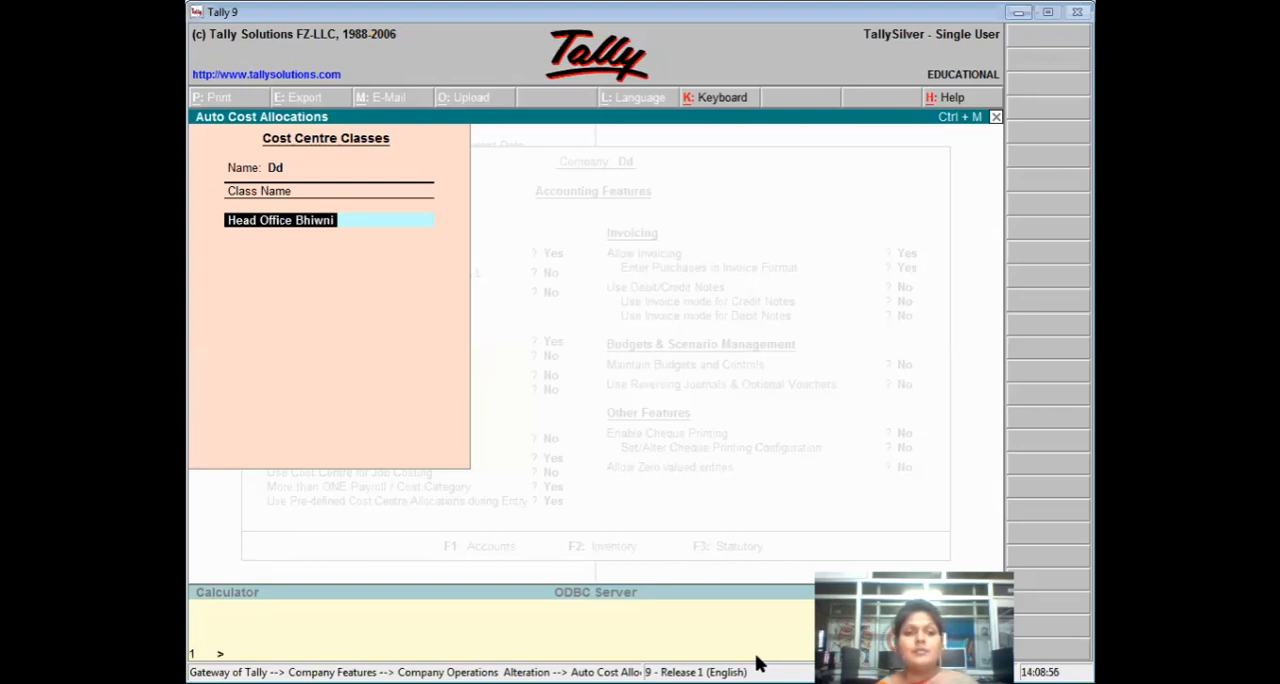
{"action": "key", "text": "Return"}
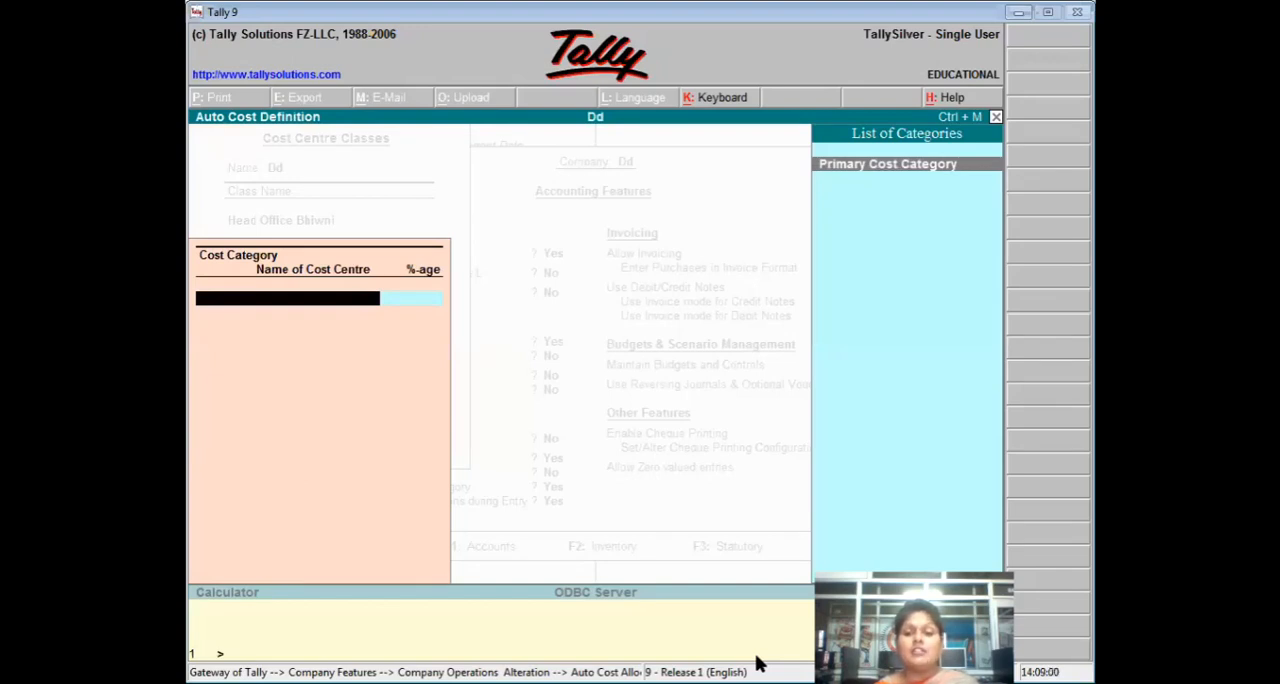
Allocate 100% of Primary Cost Category to the Head Office Bhiwani cost centre and end the class's category list.
{"action": "key", "text": "Return"}
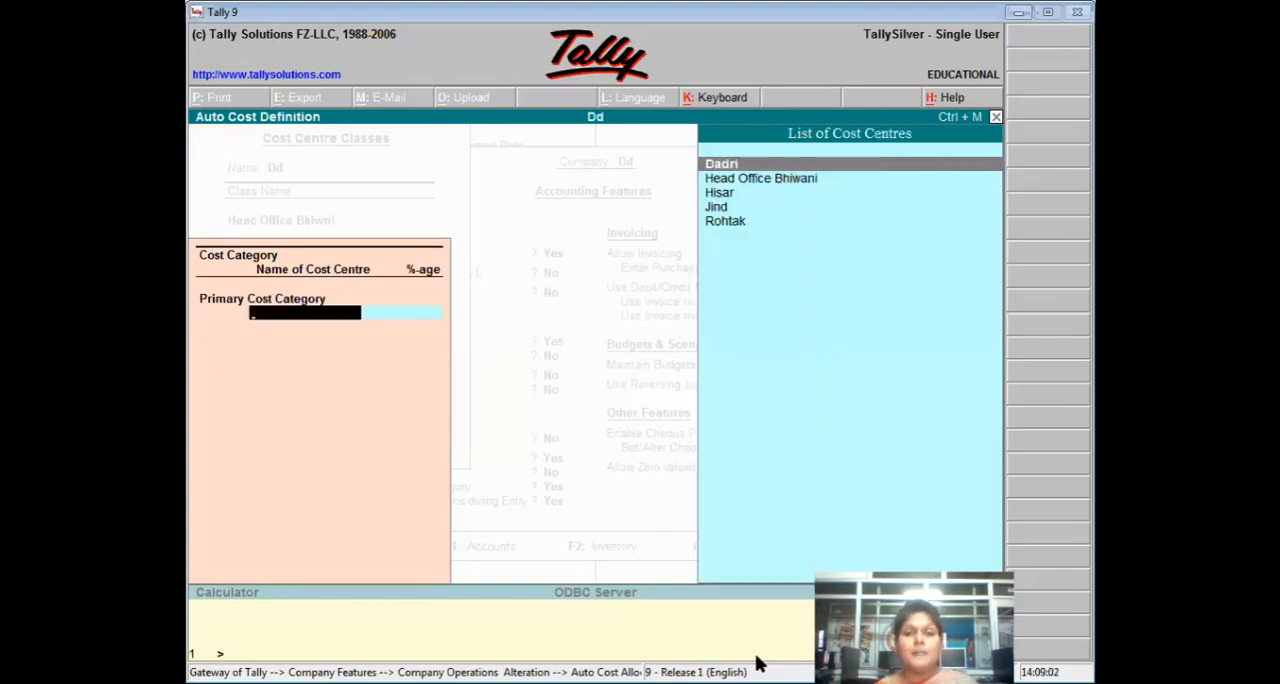
{"action": "key", "text": "Down"}
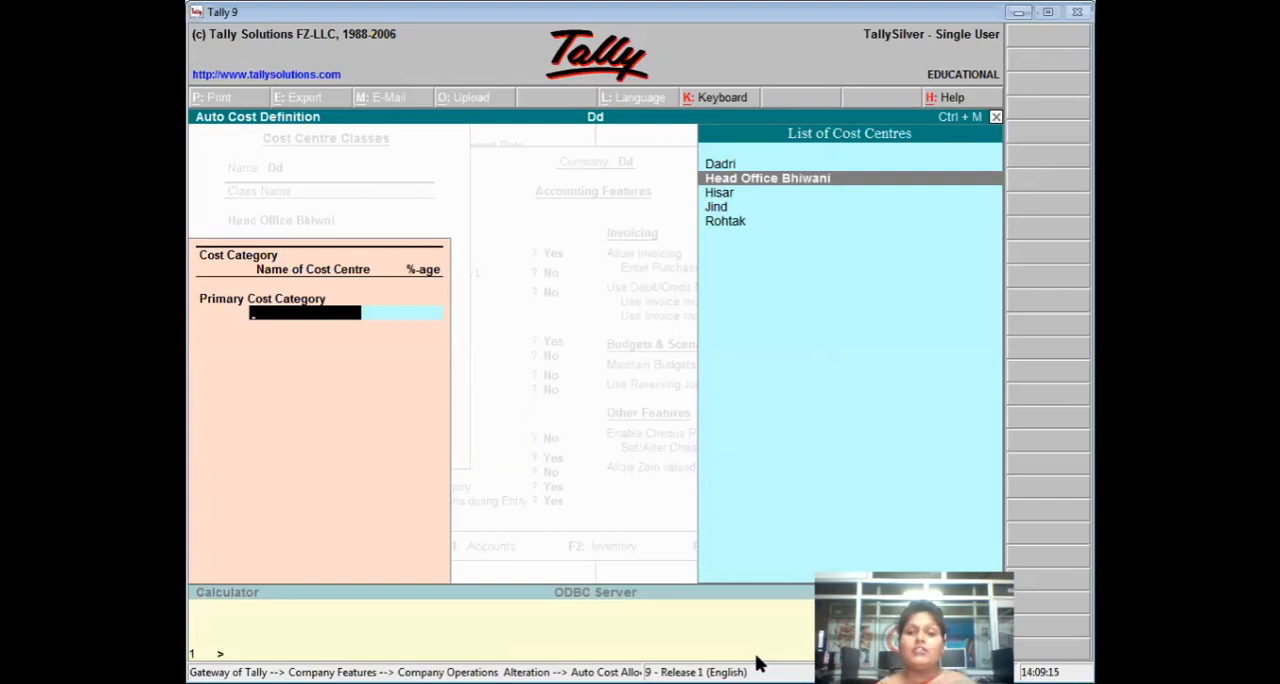
{"action": "key", "text": "Return"}
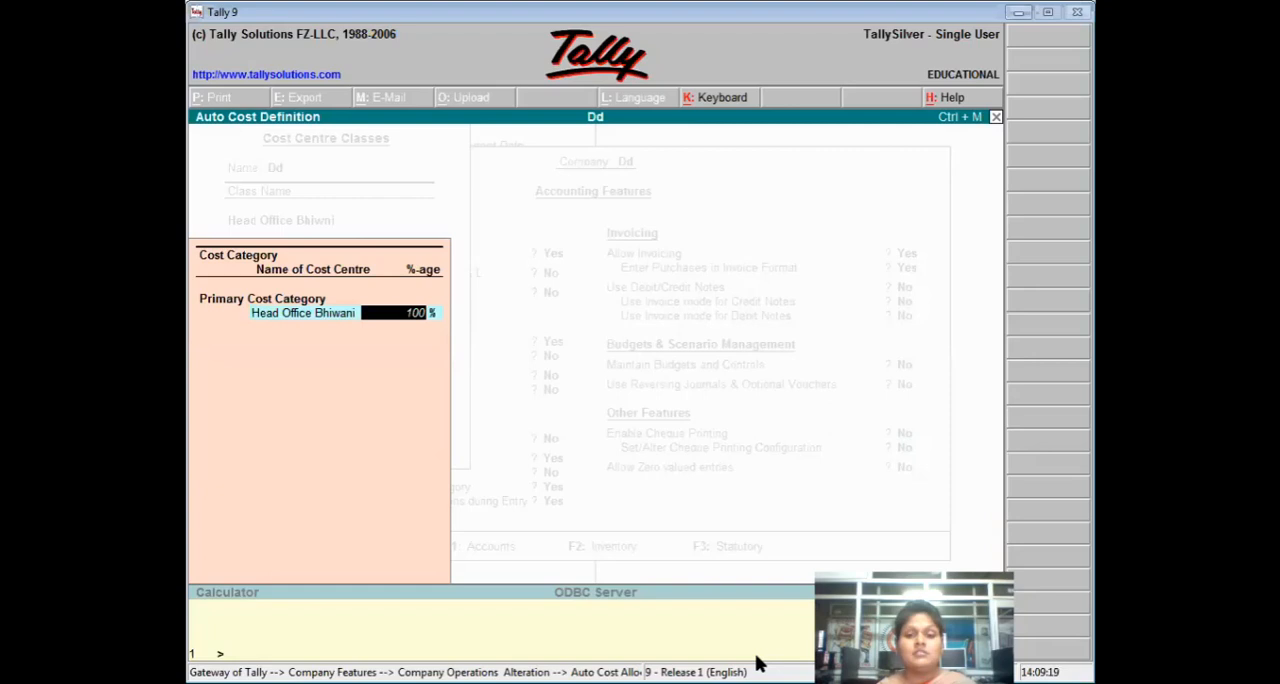
{"action": "key", "text": "Return"}
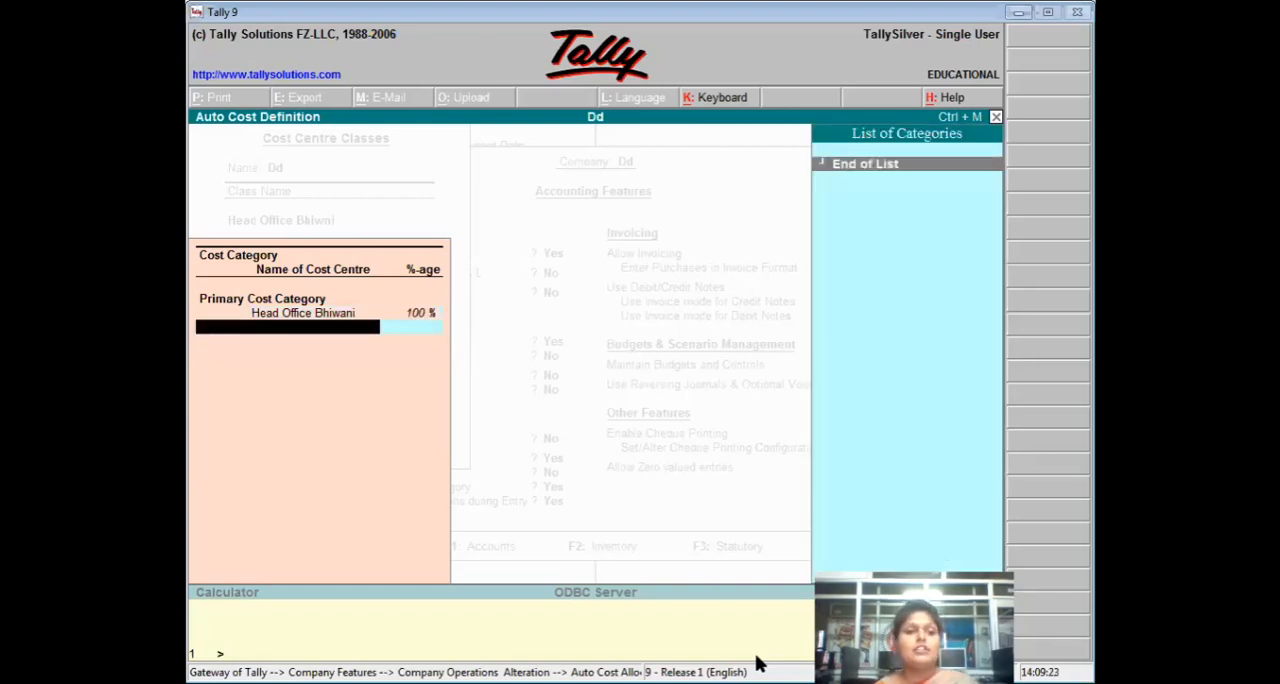
{"action": "key", "text": "Return"}
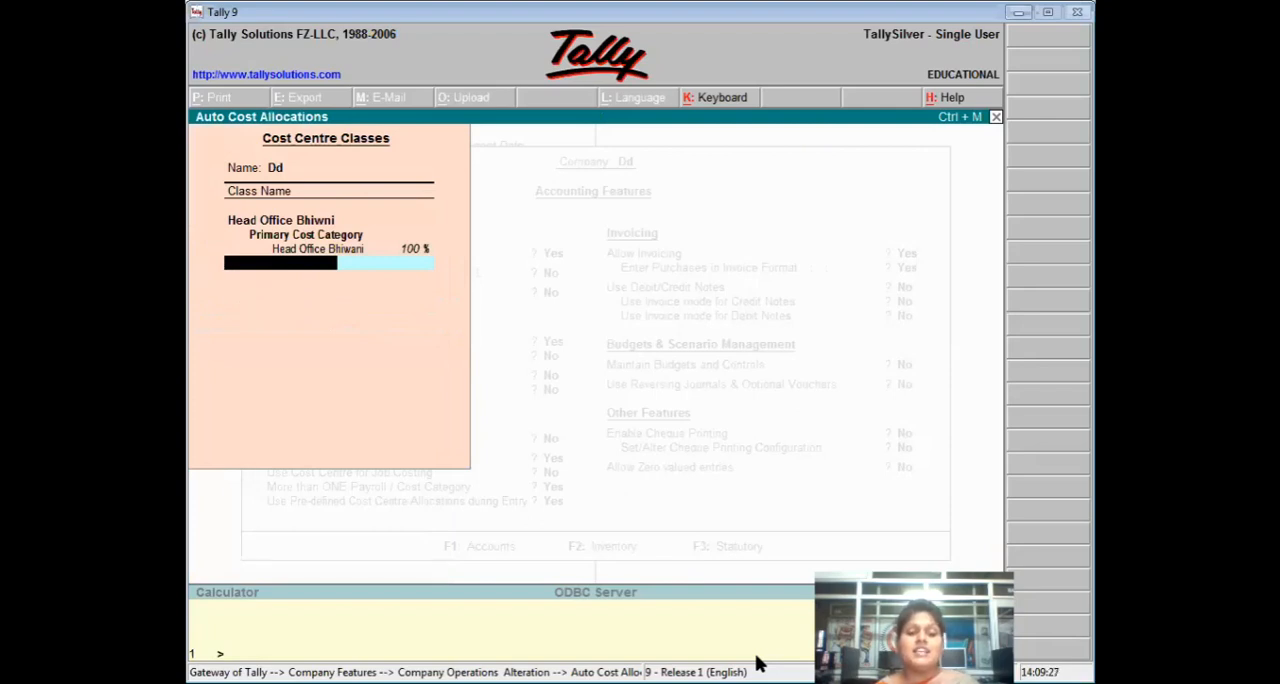
Add a cost centre class named Hisar that allocates 100% of Primary Cost Category to the Hisar cost centre.
{"action": "type", "text": "H"}
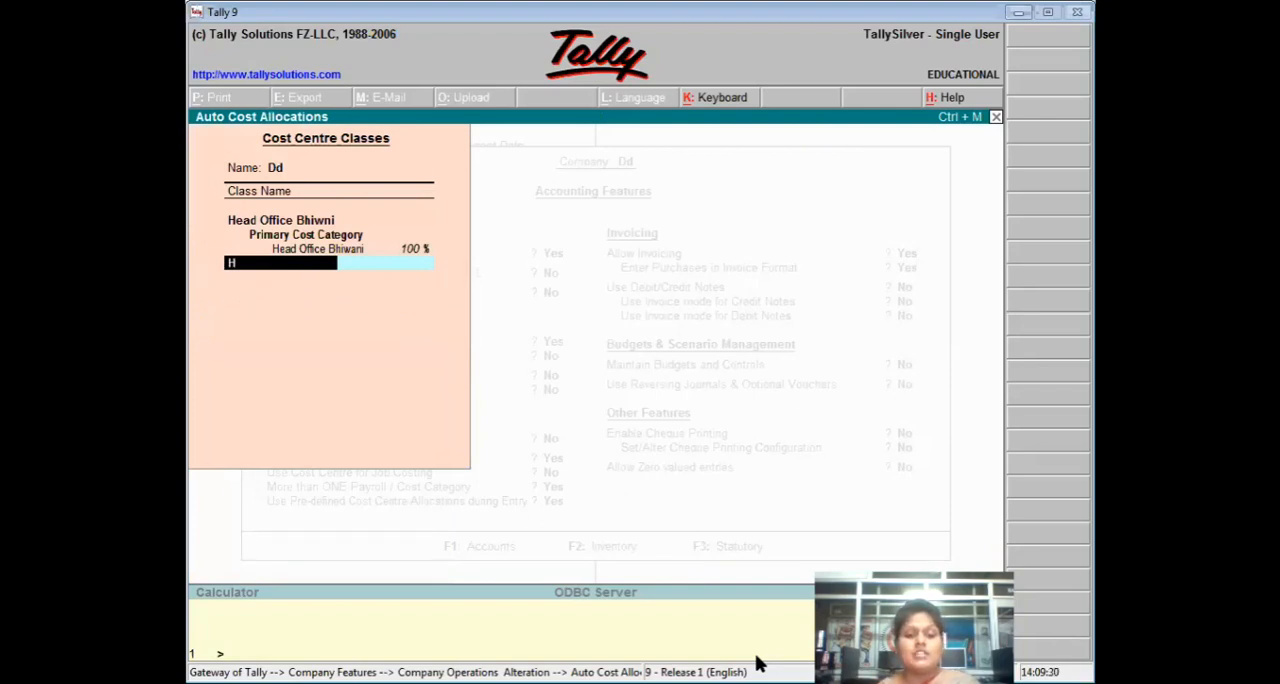
{"action": "type", "text": "isar"}
{"action": "key", "text": "Return"}
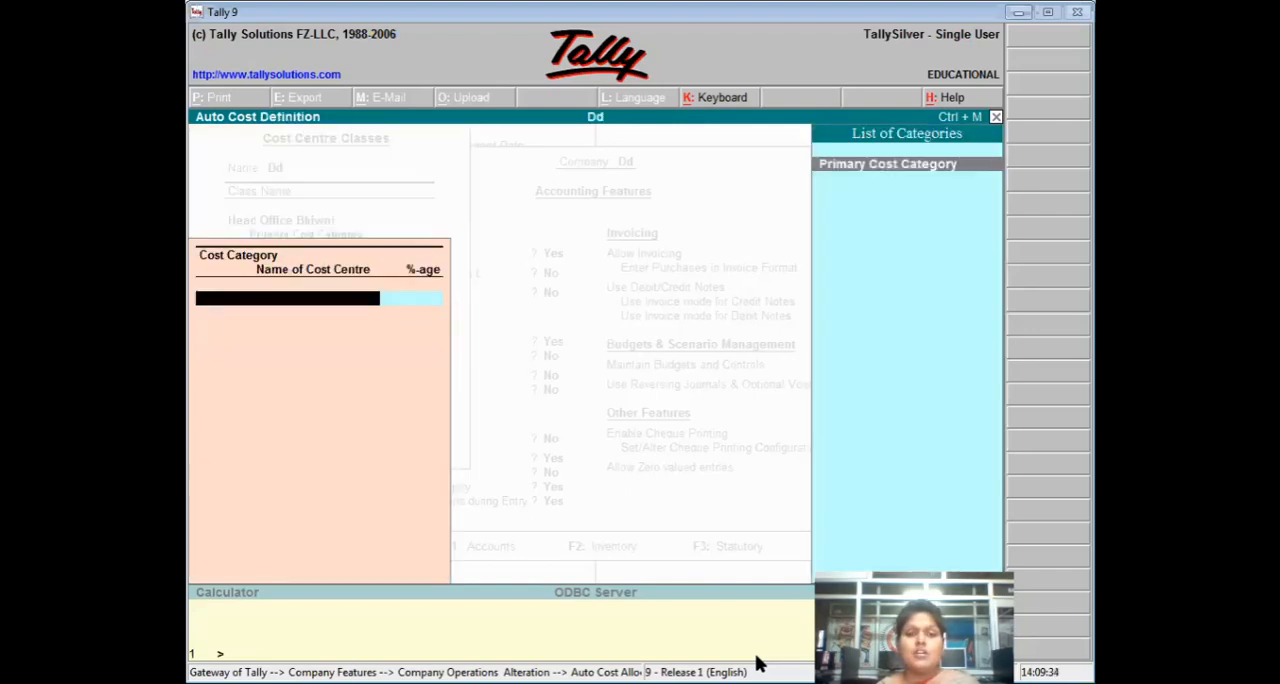
{"action": "key", "text": "Return"}
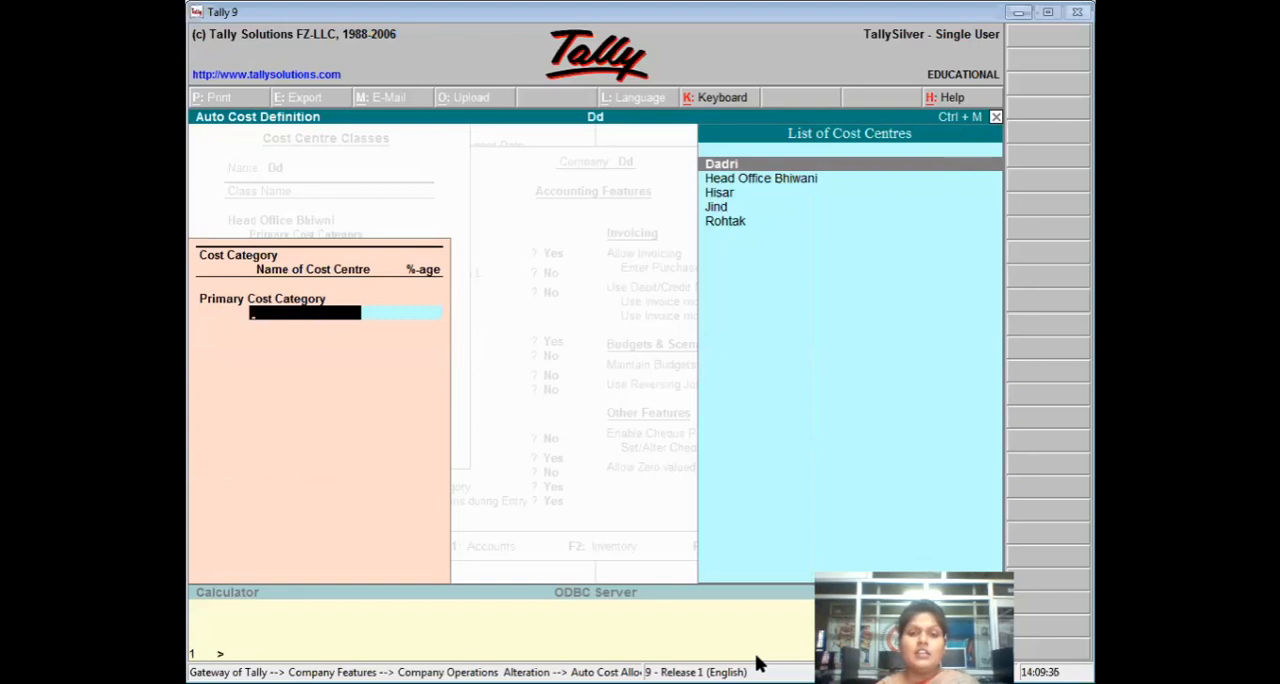
{"action": "key", "text": "Down"}
{"action": "key", "text": "Down"}
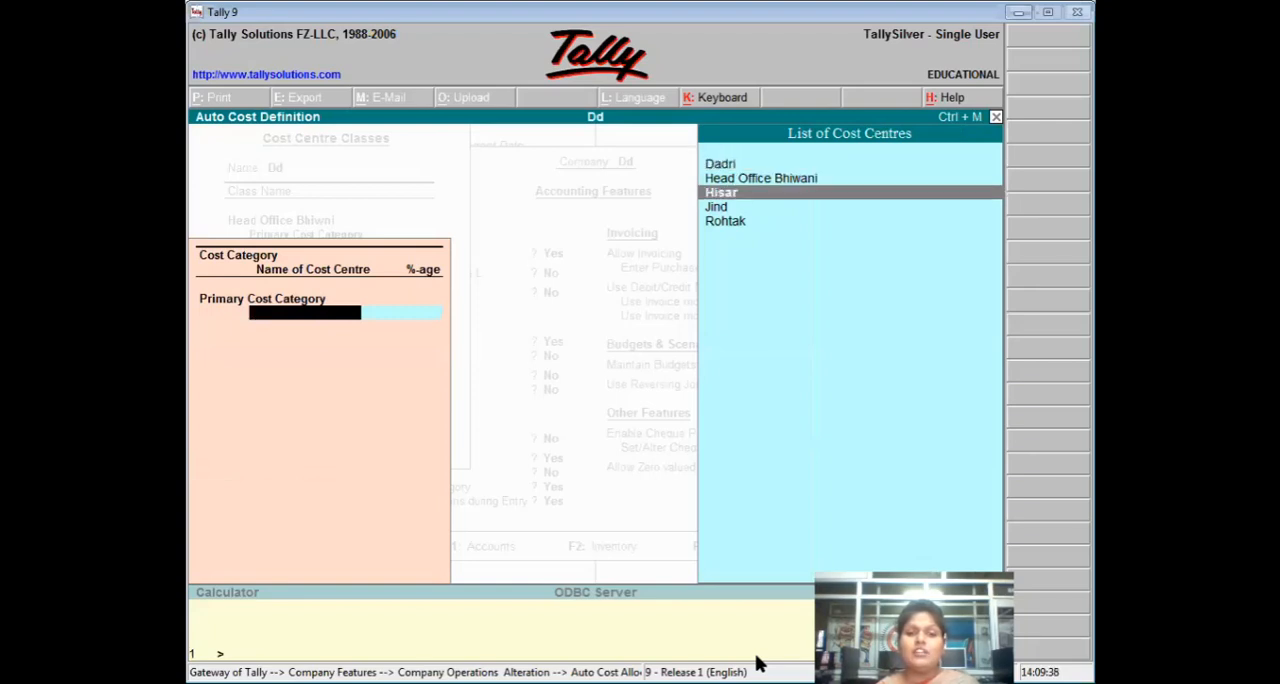
{"action": "key", "text": "Return"}
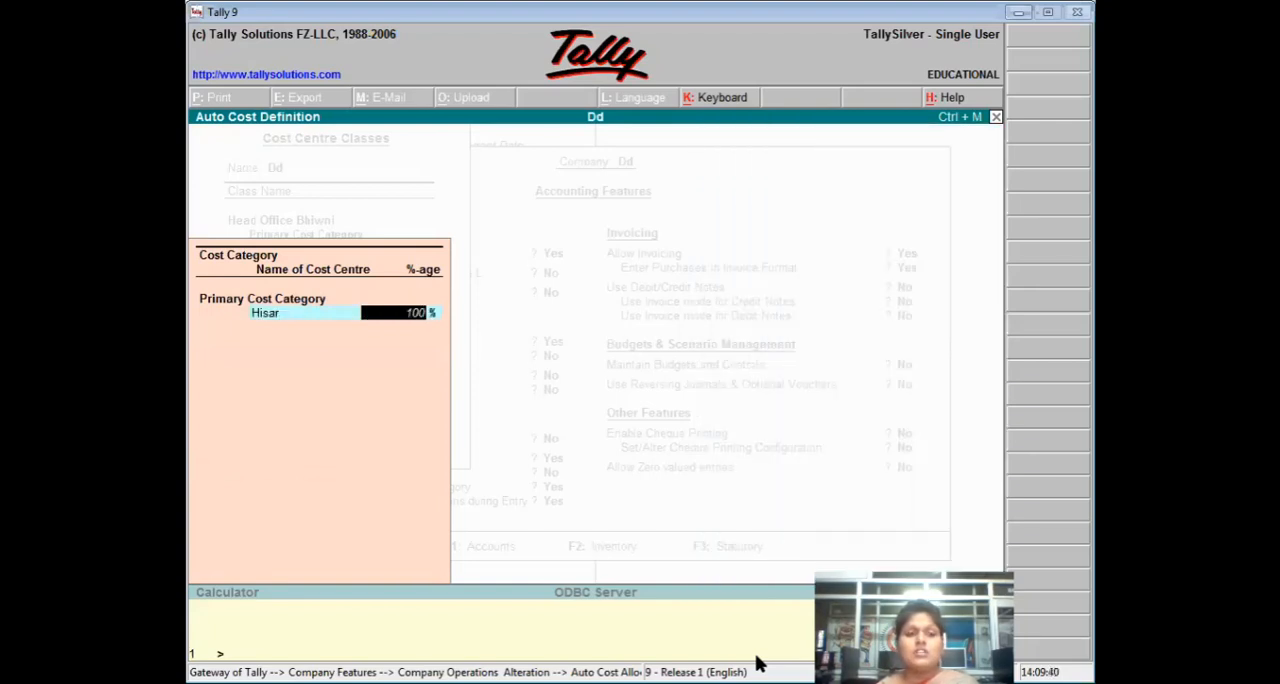
{"action": "key", "text": "Return"}
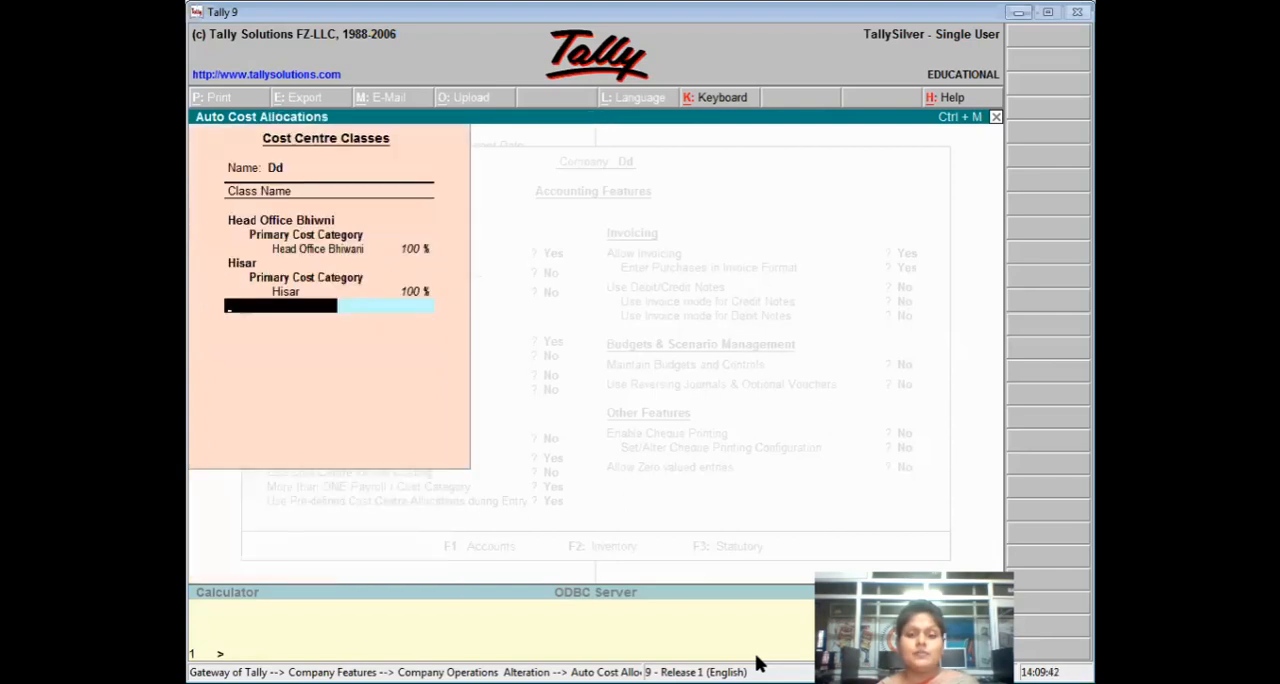
{"action": "key", "text": "Return"}
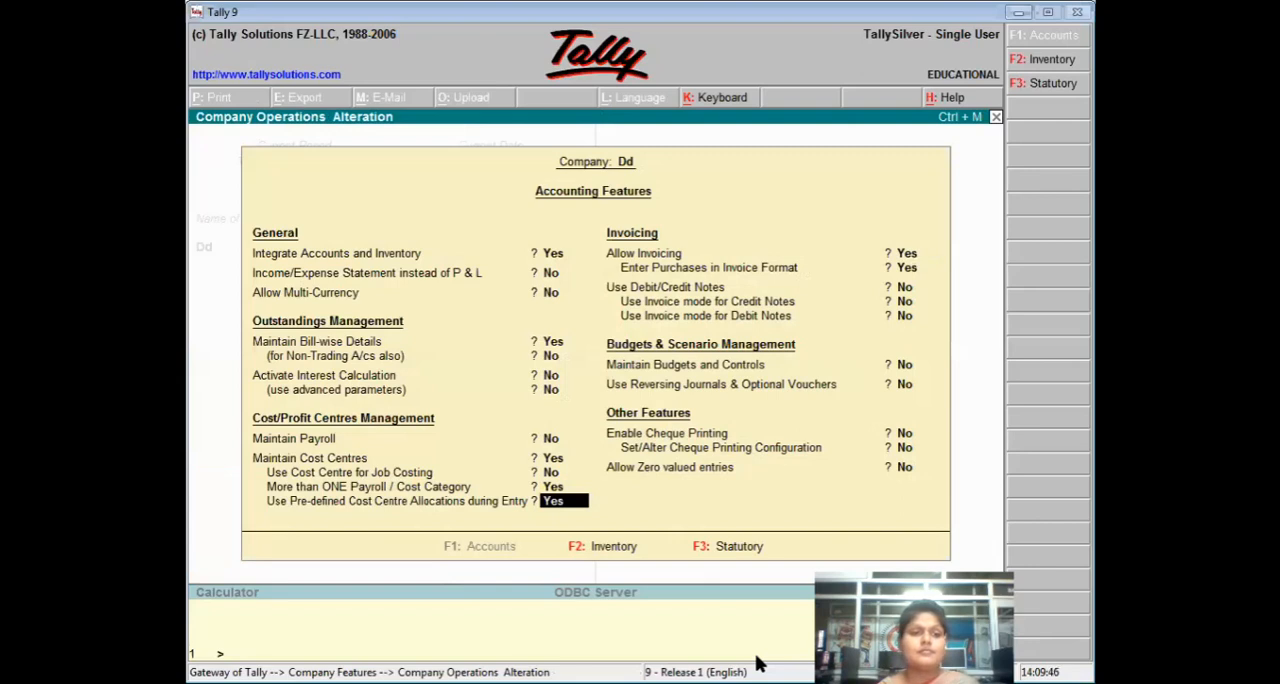
{"action": "key", "text": "Return"}
{"action": "key", "text": "Return"}
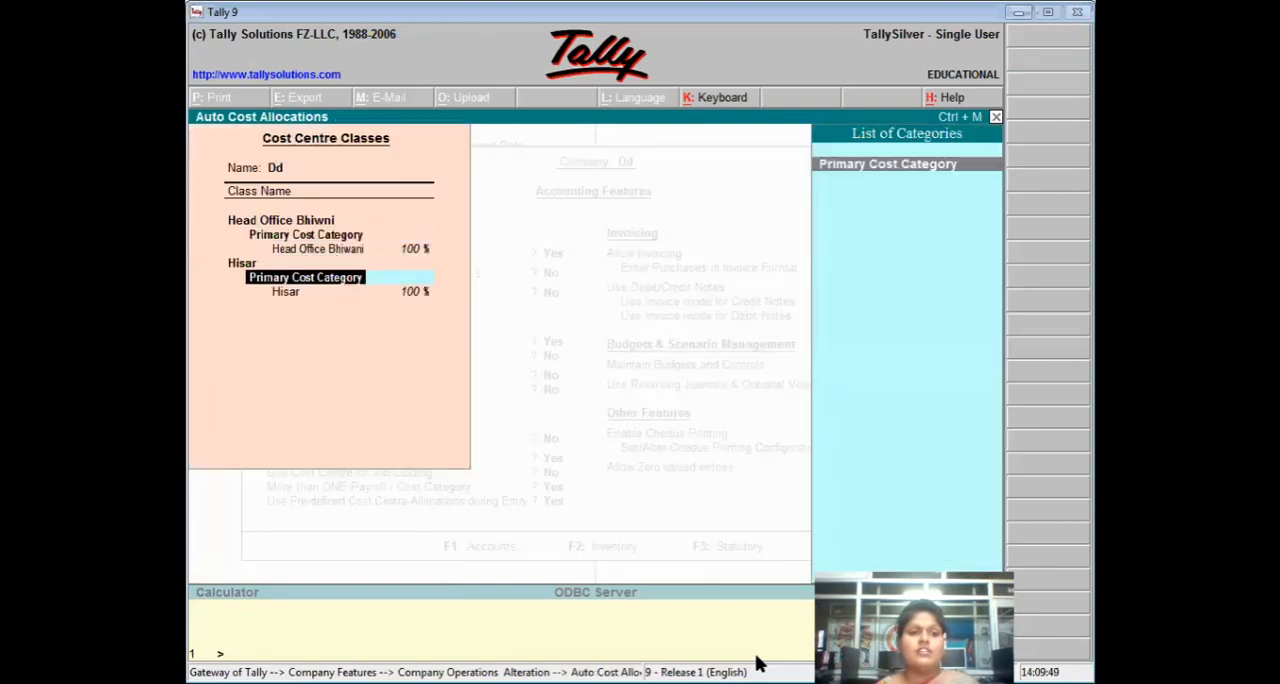
{"action": "key", "text": "Return"}
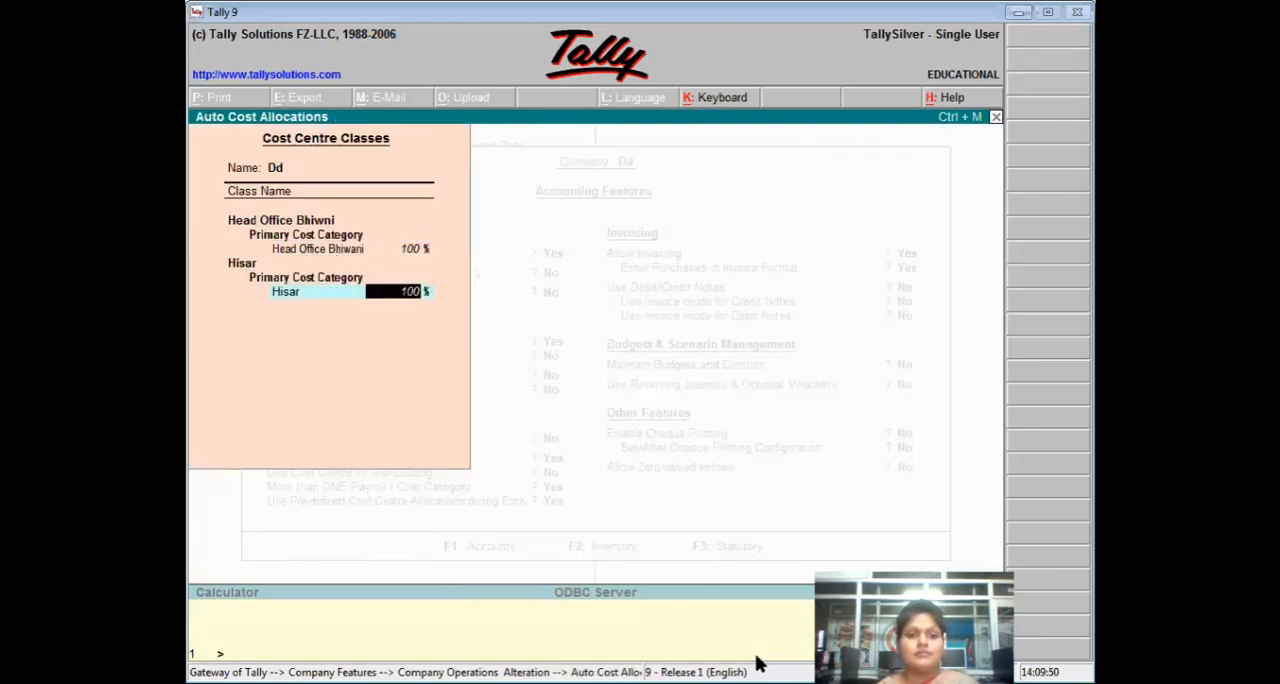
{"action": "key", "text": "Return"}
{"action": "key", "text": "Return"}
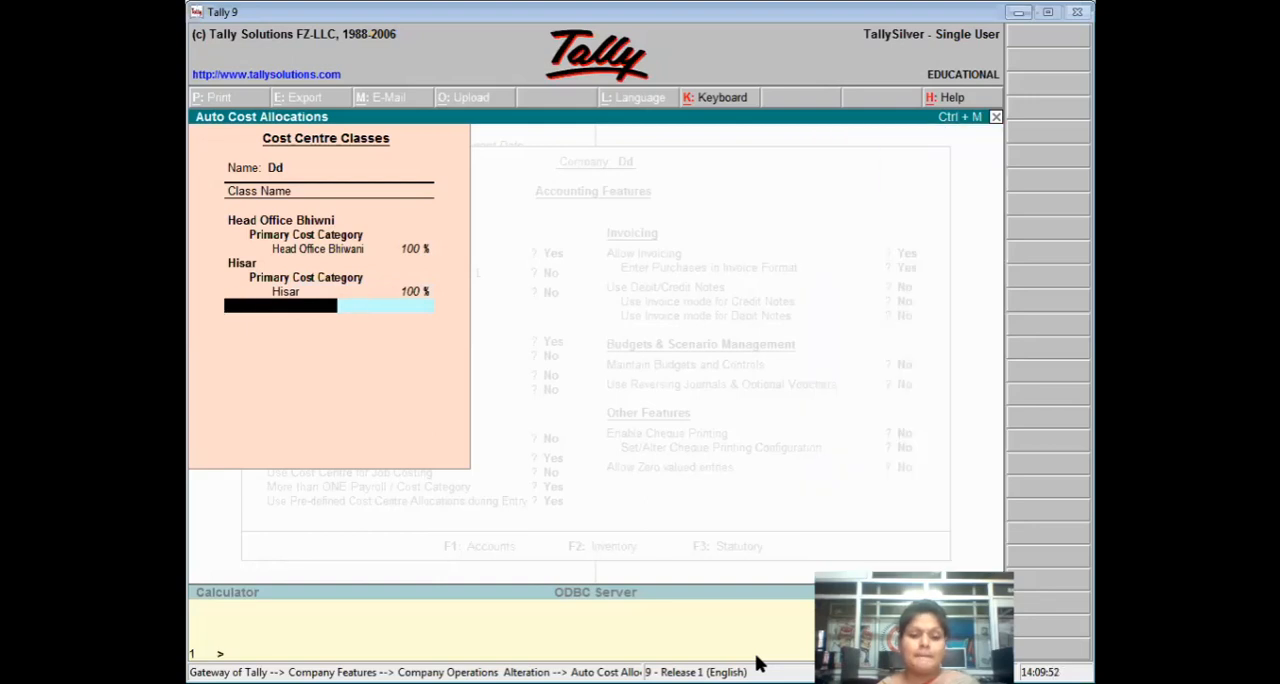
Add a cost centre class named Jind that allocates 100% of Primary Cost Category to the Jind cost centre.
{"action": "type", "text": "Jin"}
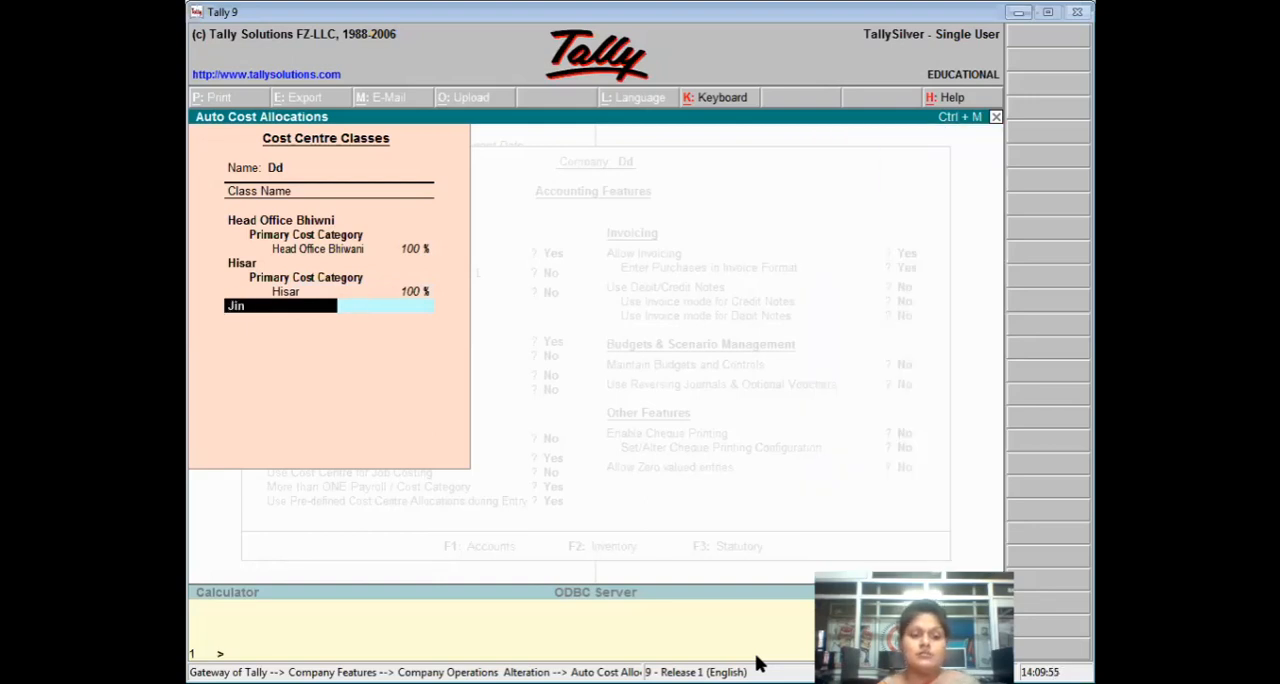
{"action": "type", "text": "d"}
{"action": "key", "text": "Return"}
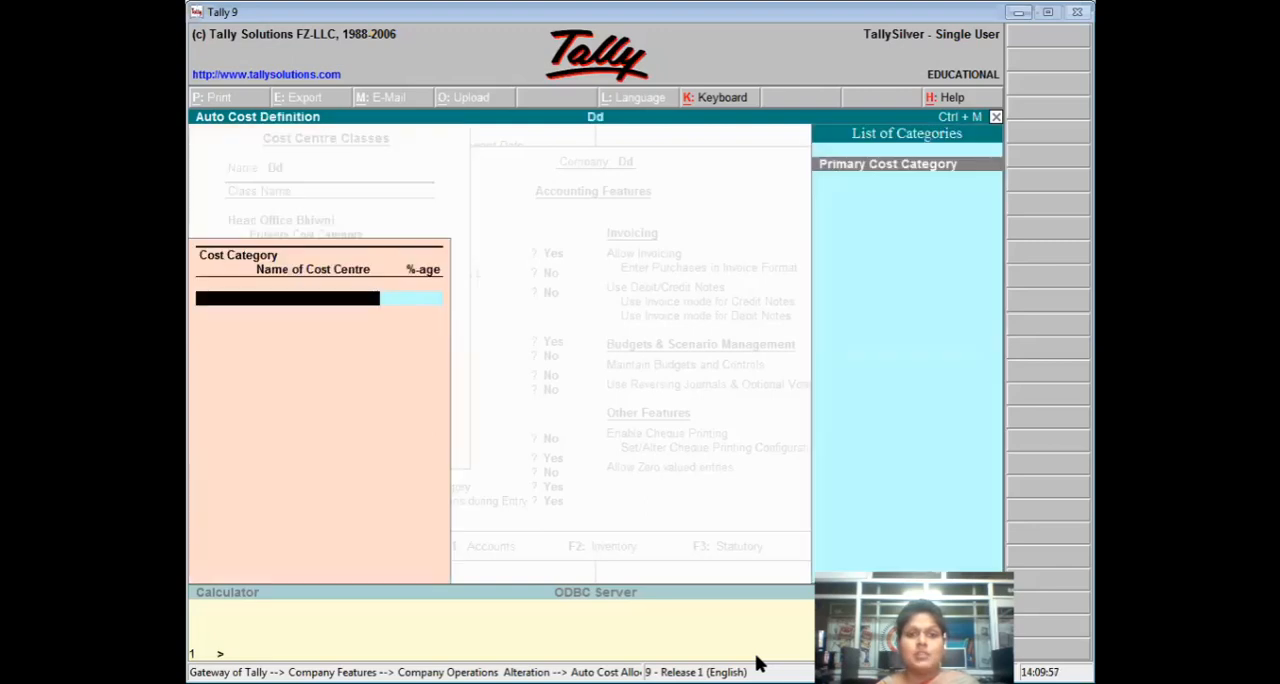
{"action": "key", "text": "Return"}
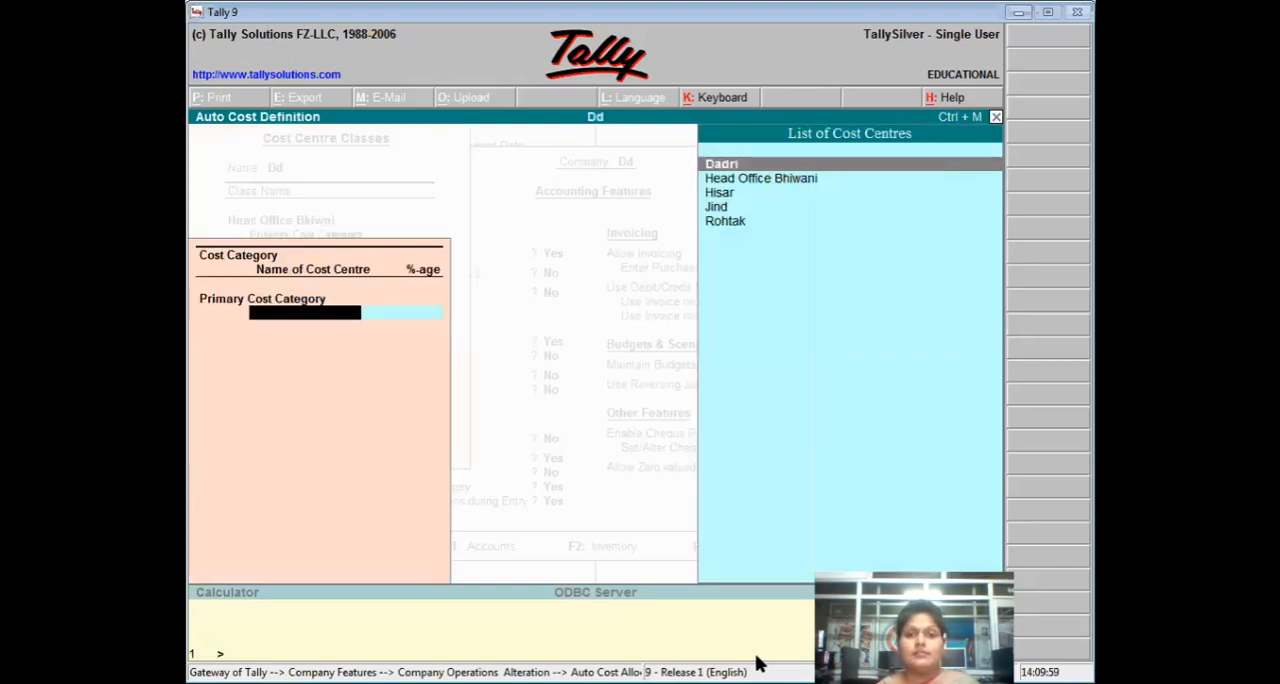
{"action": "key", "text": "Down"}
{"action": "key", "text": "Down"}
{"action": "key", "text": "Down"}
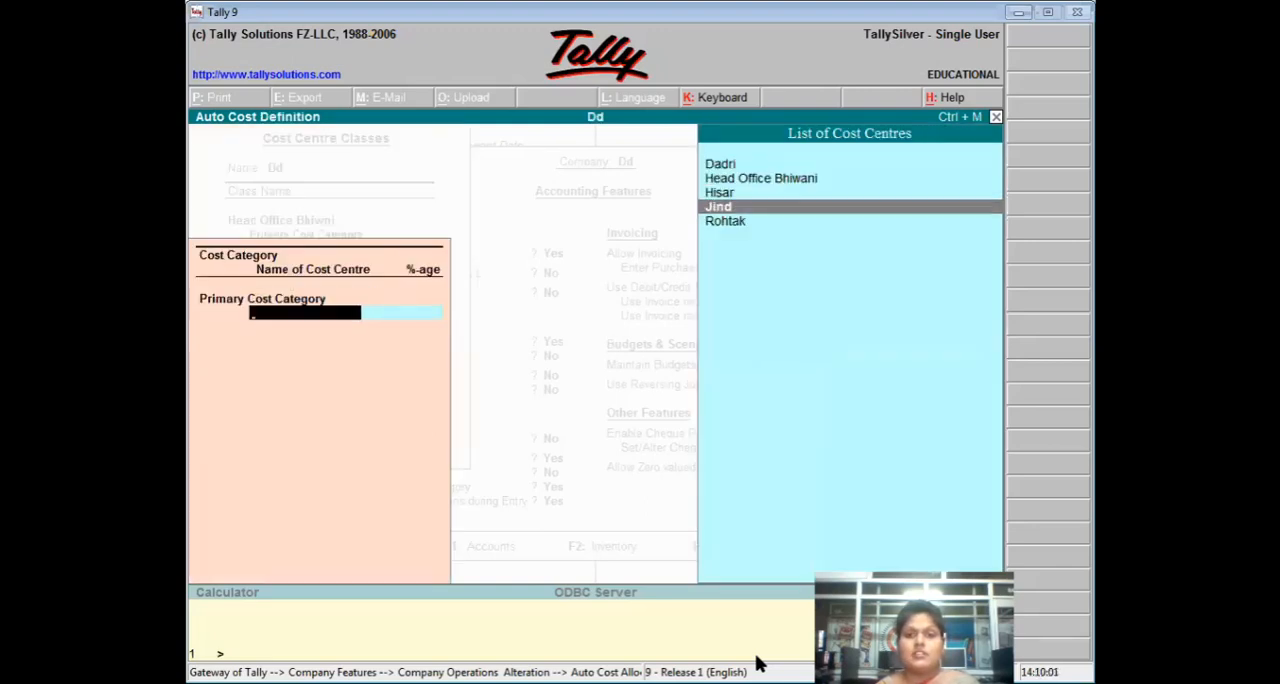
{"action": "key", "text": "Return"}
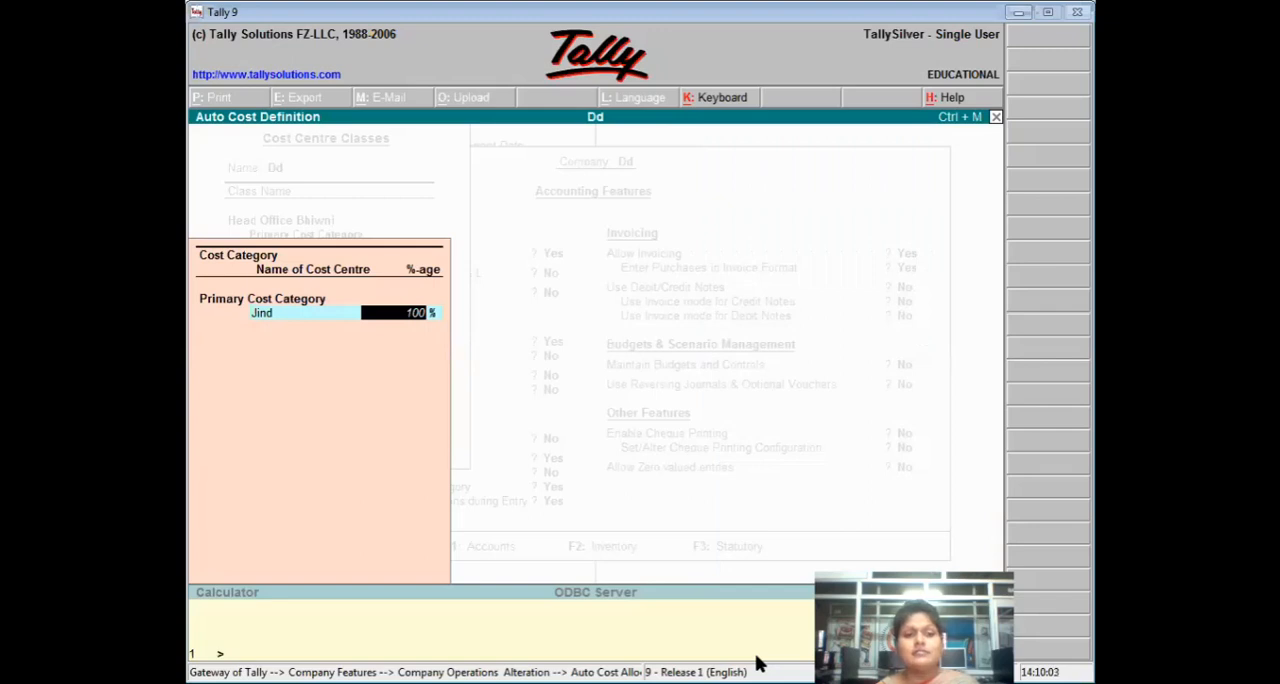
{"action": "key", "text": "Return"}
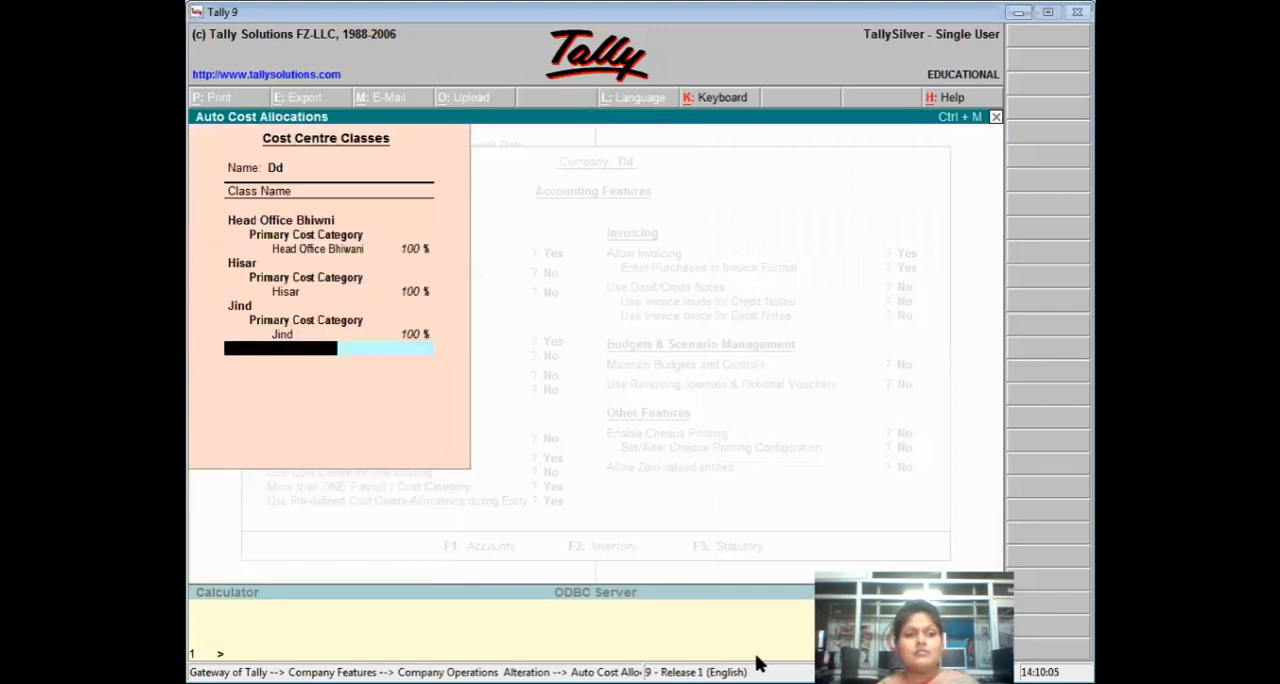
Add a cost centre class named R that allocates 100% of Primary Cost Category to the Rohtak cost centre.
{"action": "type", "text": "R"}
{"action": "key", "text": "Return"}
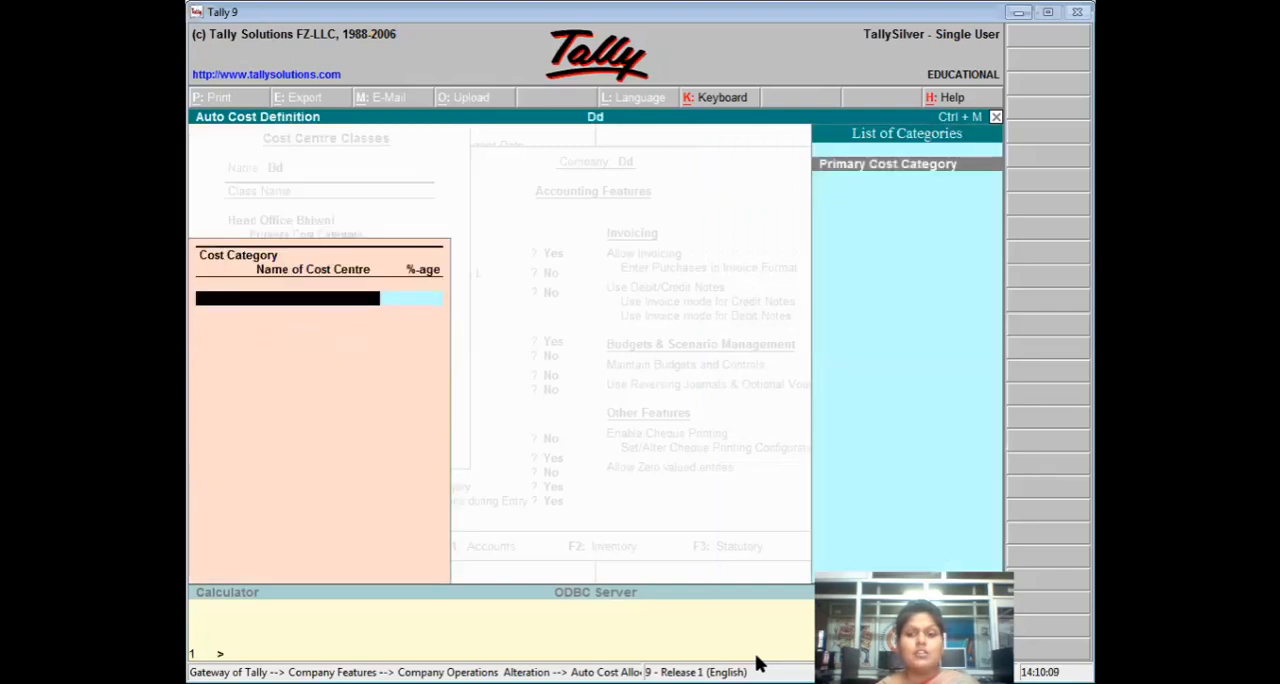
{"action": "key", "text": "Return"}
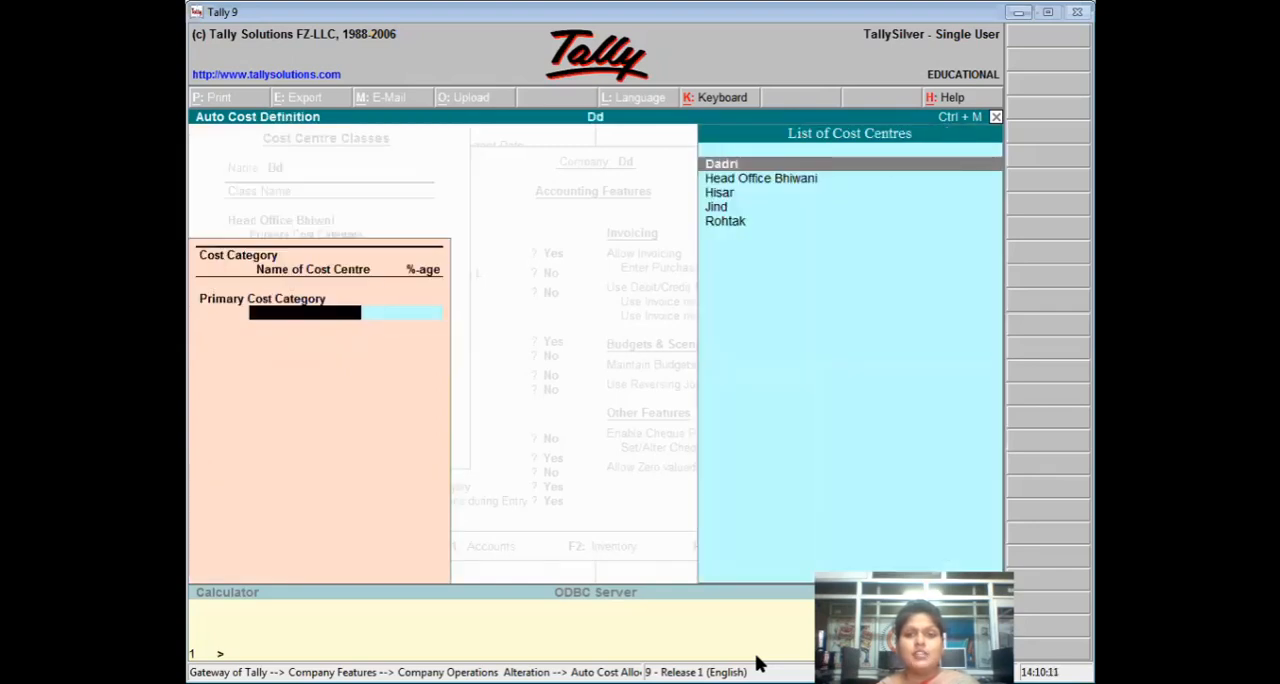
{"action": "key", "text": "Down"}
{"action": "key", "text": "Down"}
{"action": "key", "text": "Down"}
{"action": "key", "text": "Down"}
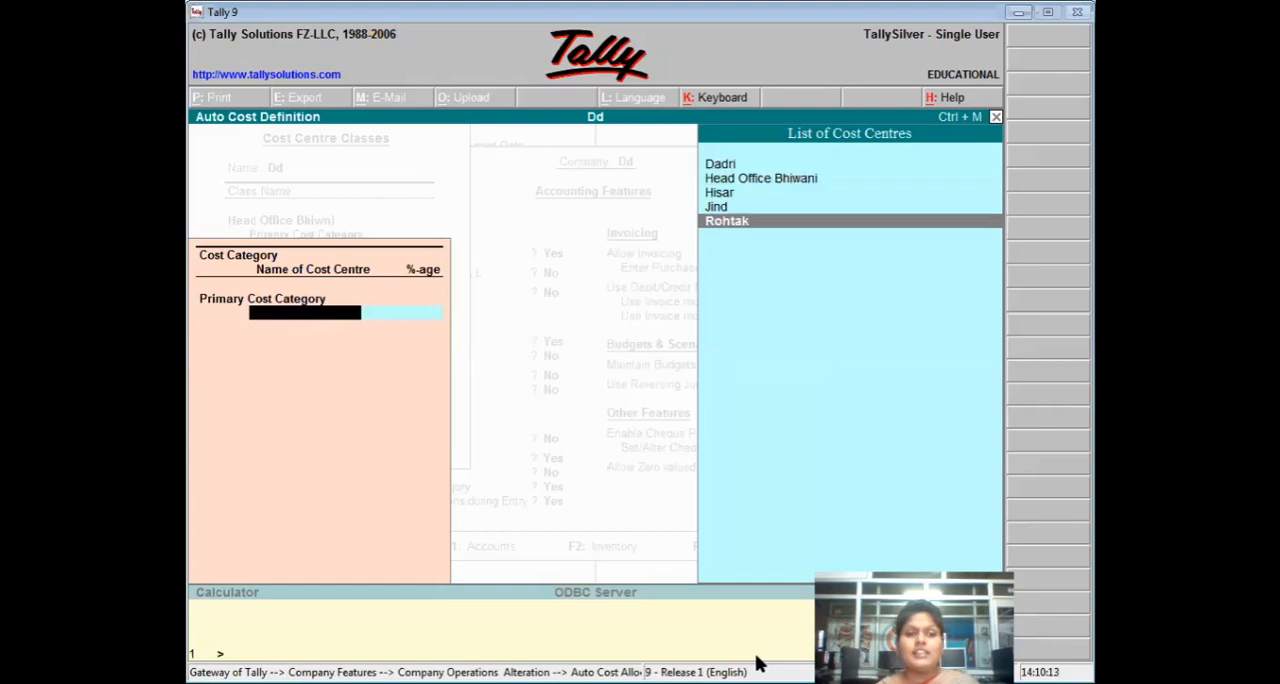
{"action": "key", "text": "Return"}
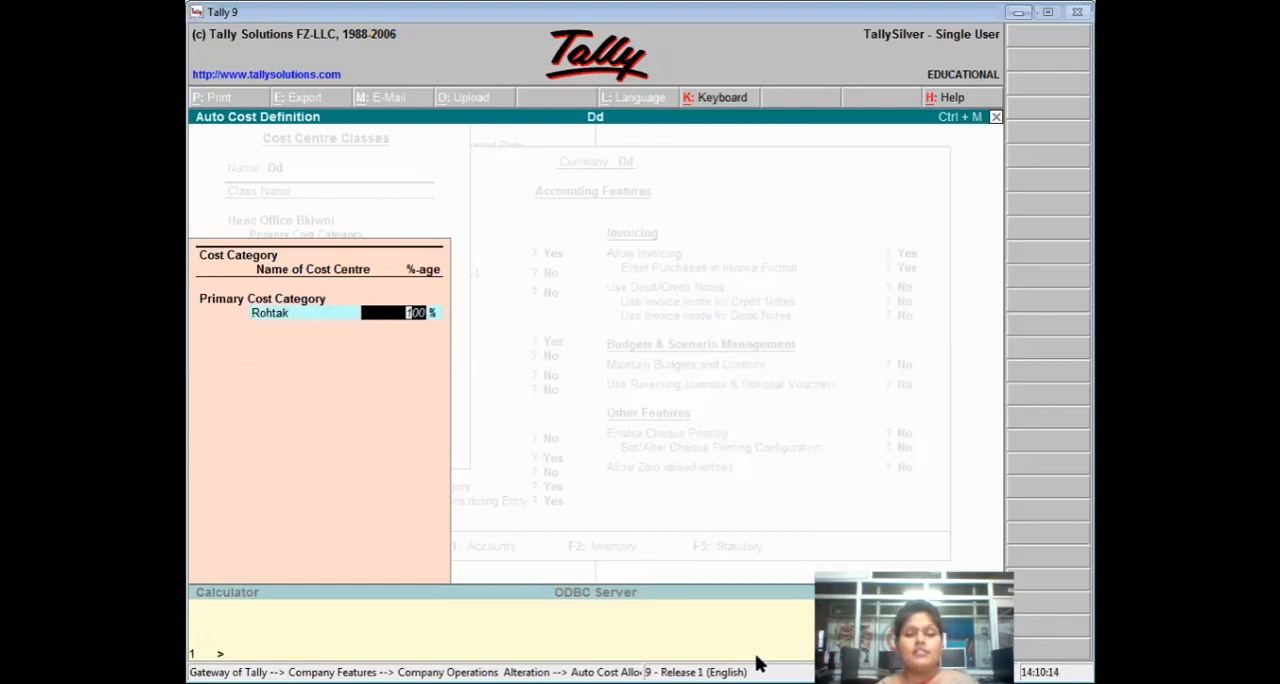
{"action": "key", "text": "Return"}
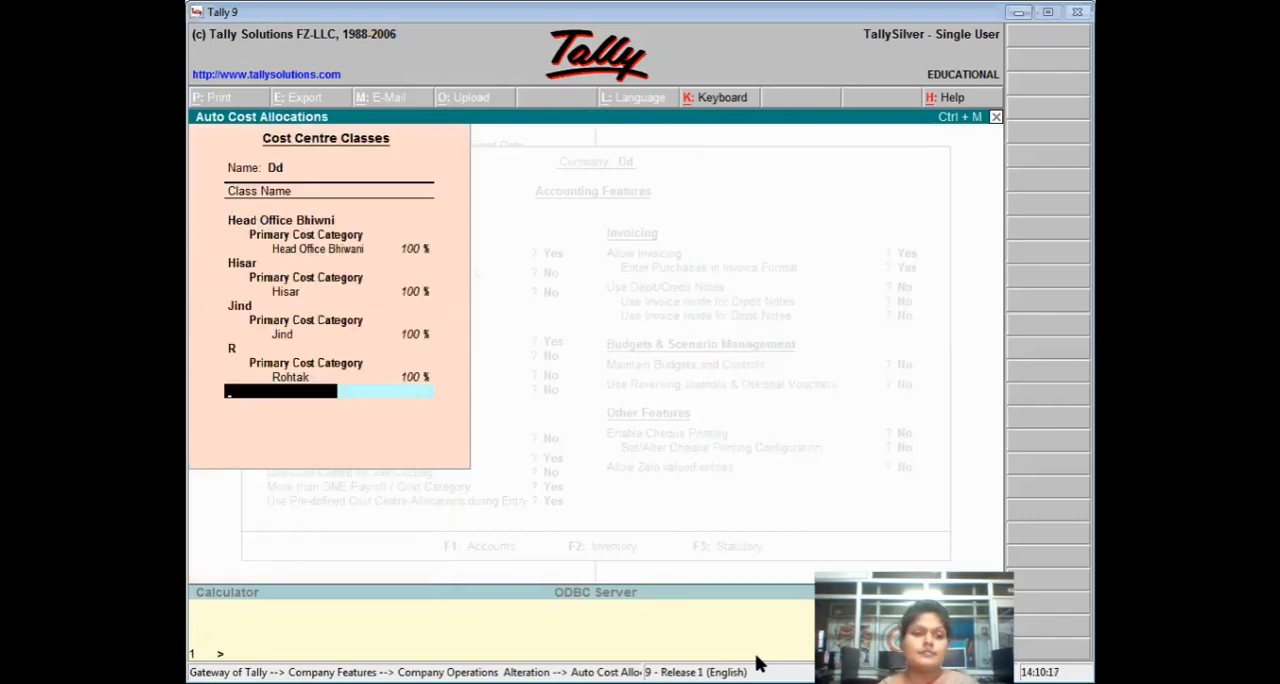
Rename the class R as Rohtak, keeping its cost centre allocation.
{"action": "key", "text": "BackSpace"}
{"action": "key", "text": "BackSpace"}
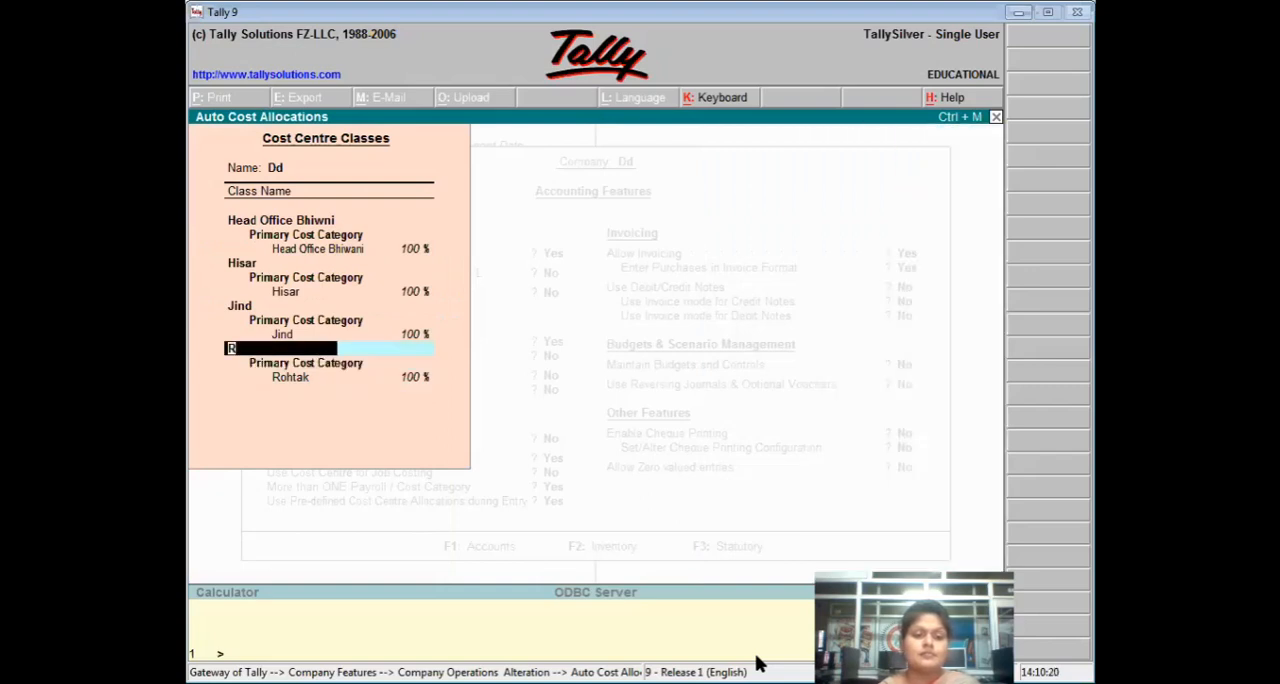
{"action": "type", "text": "Rohta"}
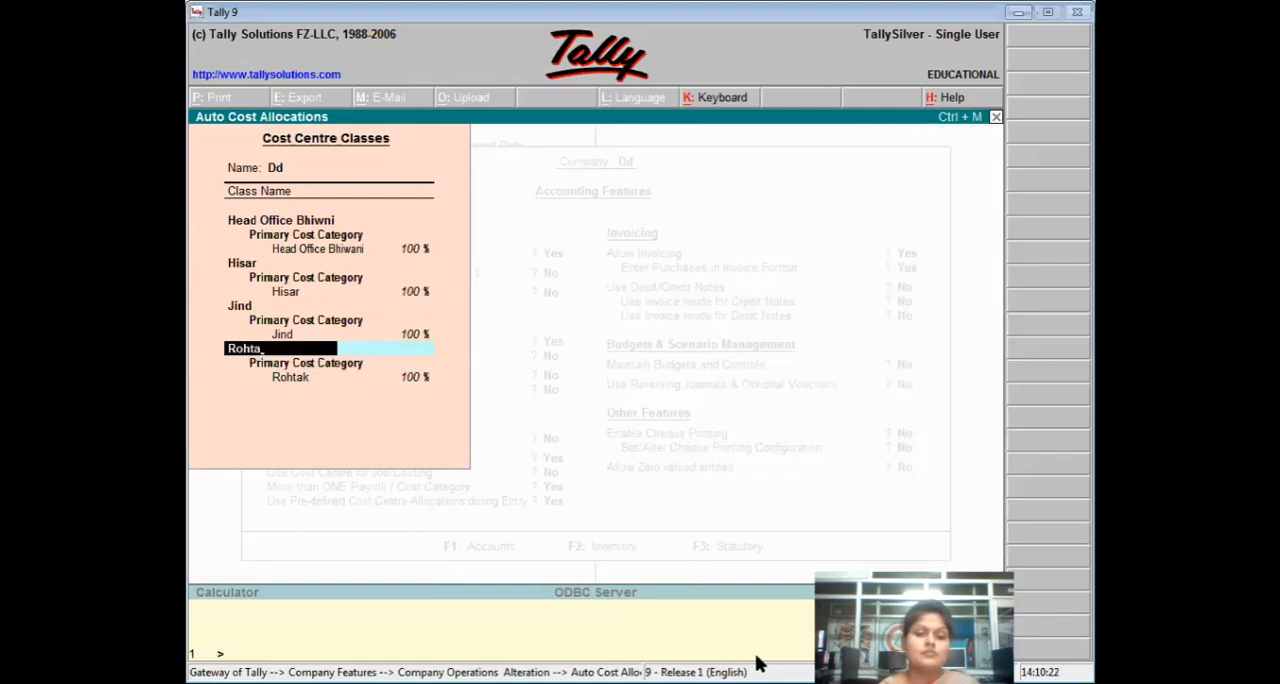
{"action": "type", "text": "k"}
{"action": "key", "text": "Return"}
{"action": "key", "text": "Return"}
{"action": "key", "text": "Return"}
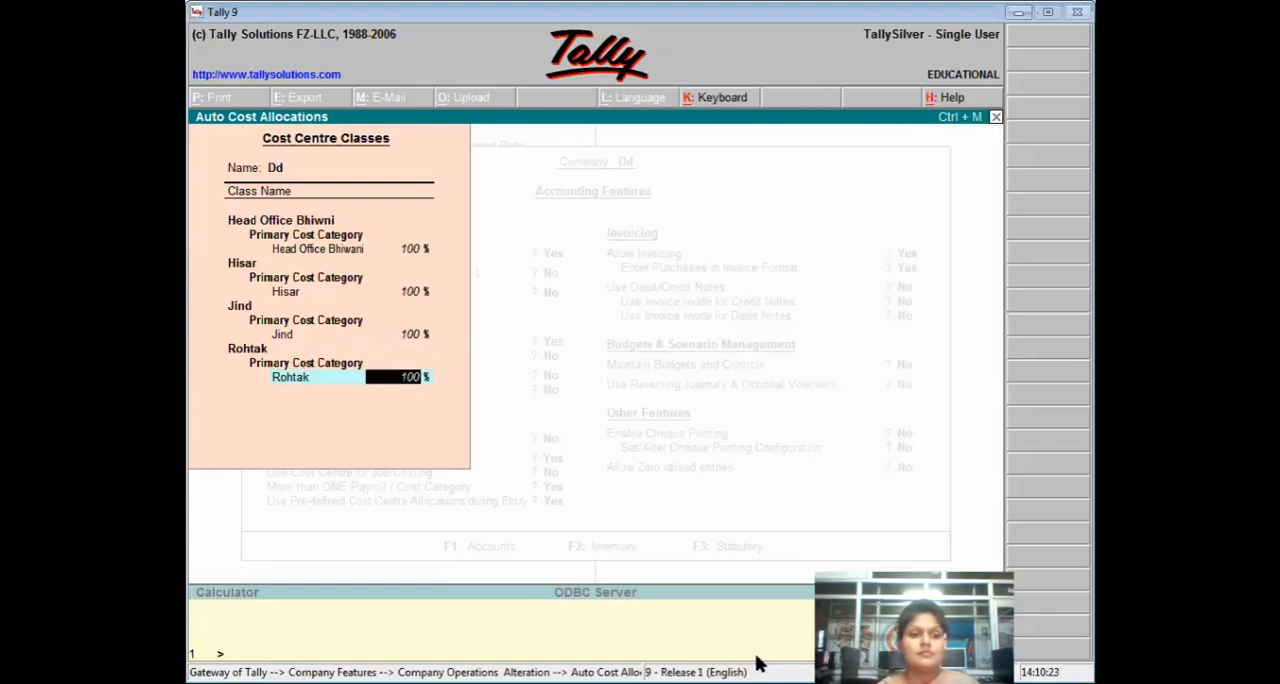
{"action": "key", "text": "Return"}
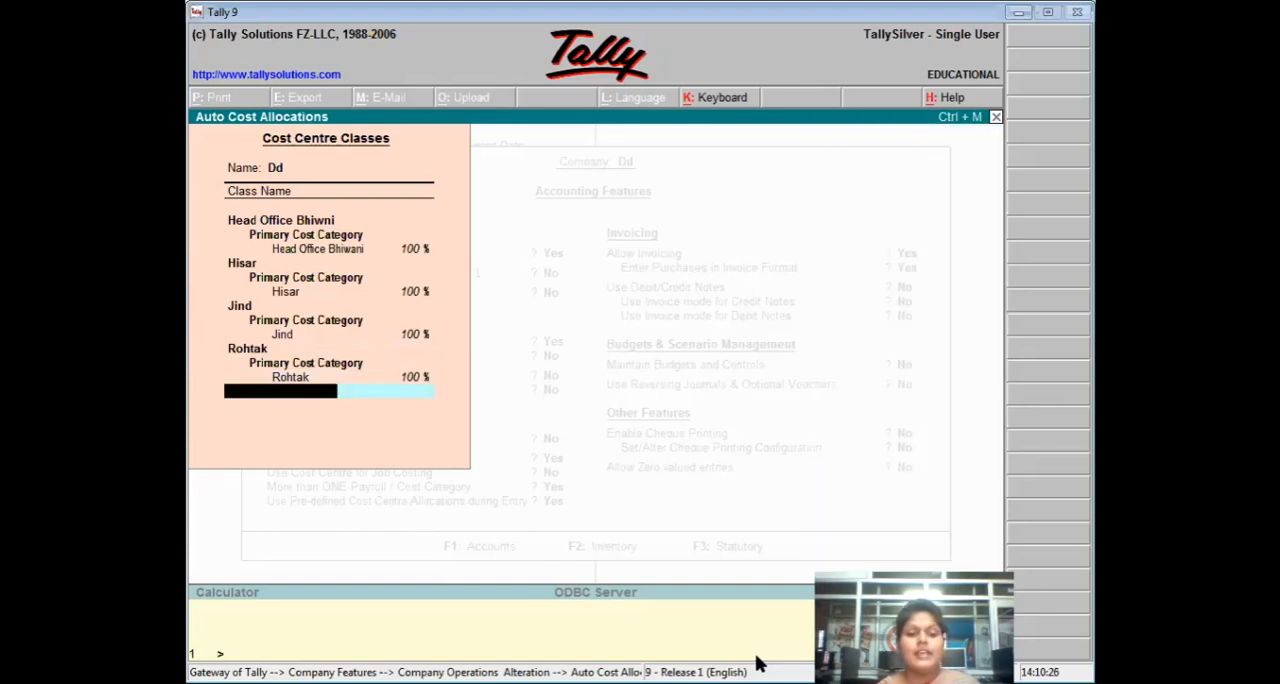
Add a cost centre class named Dadri that allocates 100% of Primary Cost Category to the Dadri cost centre.
{"action": "type", "text": "Dad"}
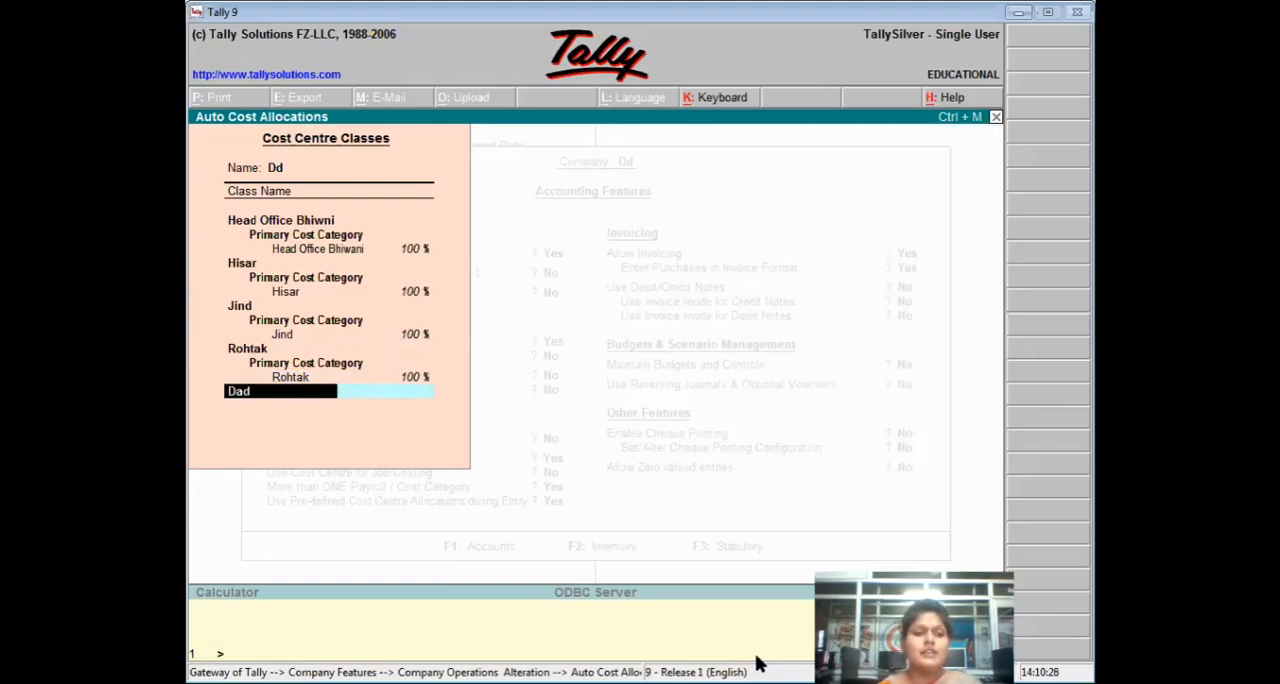
{"action": "type", "text": "ri"}
{"action": "key", "text": "Return"}
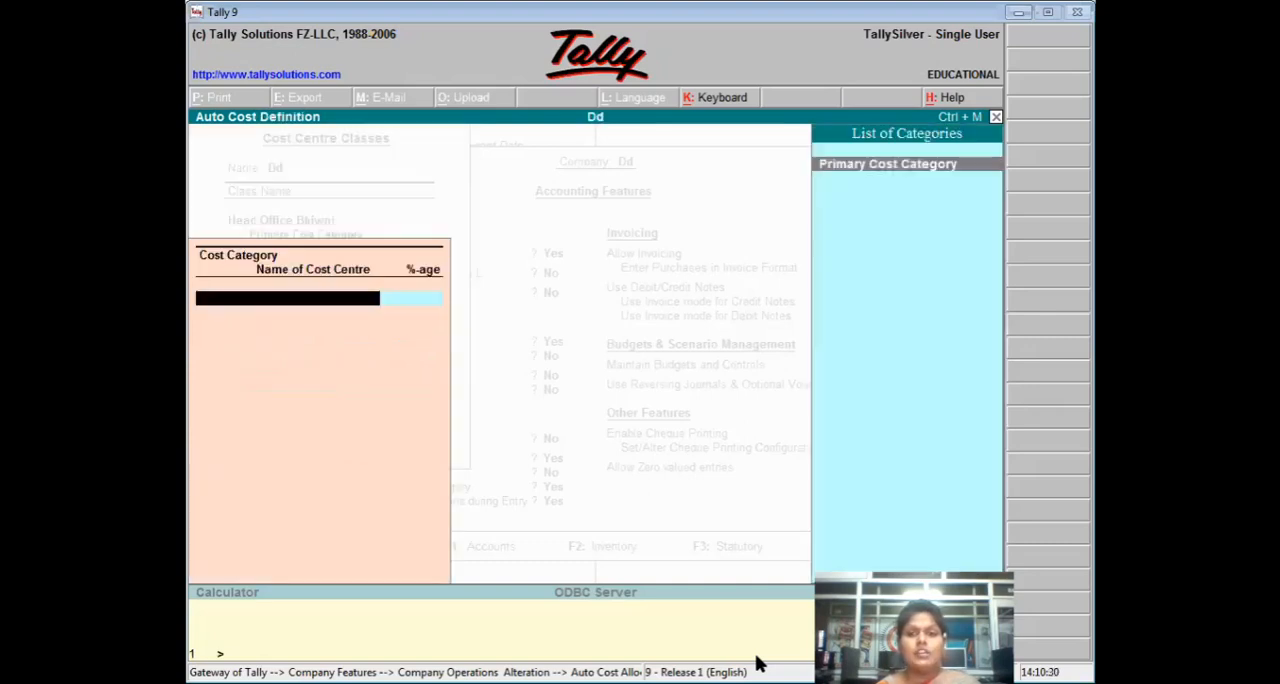
{"action": "key", "text": "Return"}
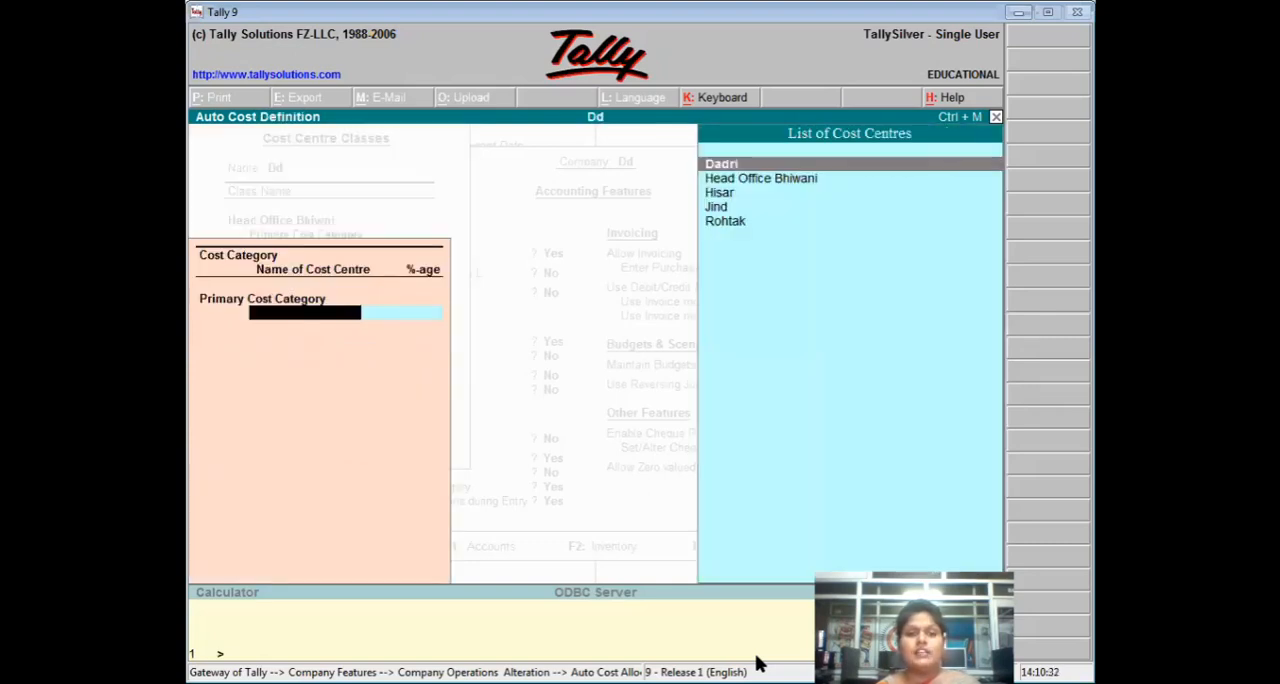
{"action": "key", "text": "Return"}
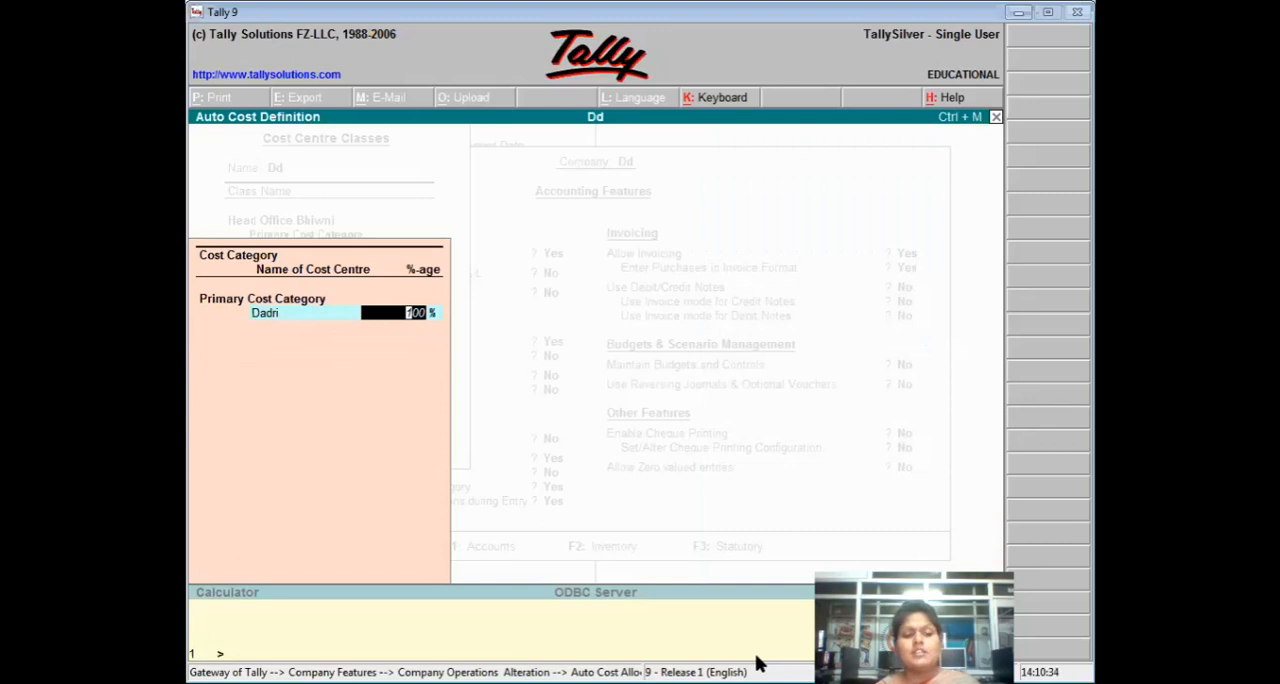
{"action": "key", "text": "Return"}
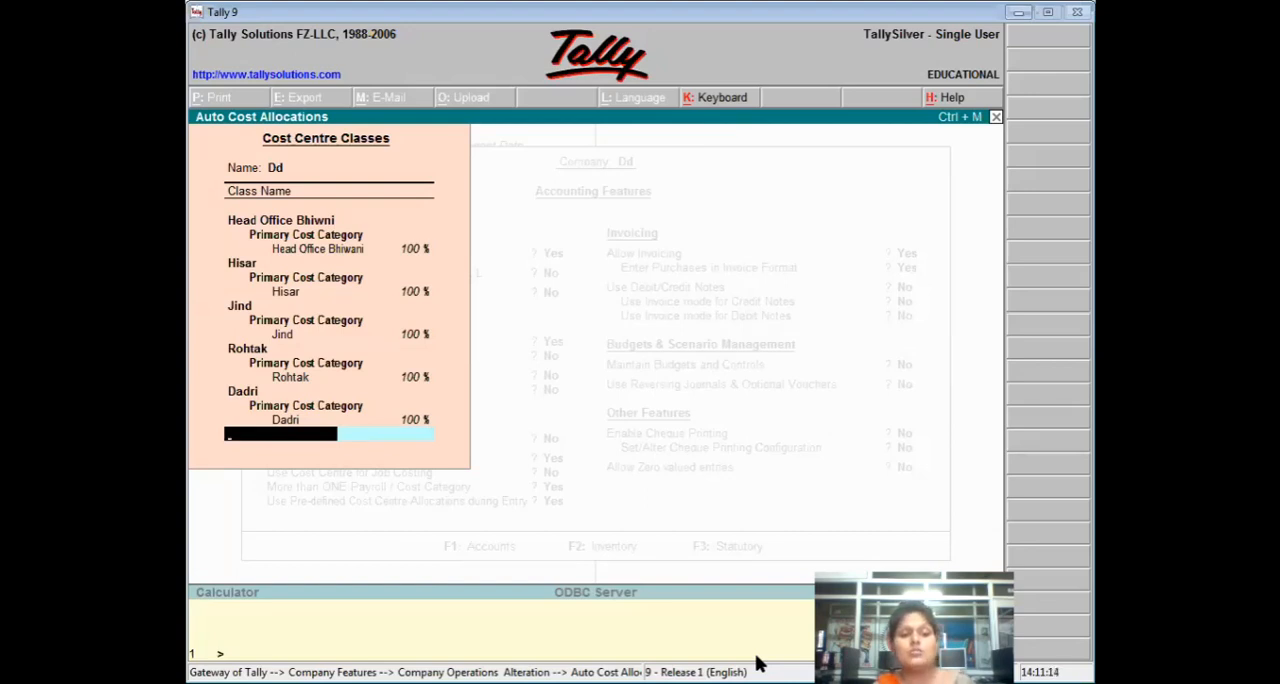
Save the accounting features with the completed cost centre class list and open accounting voucher creation.
{"action": "key", "text": "Return"}
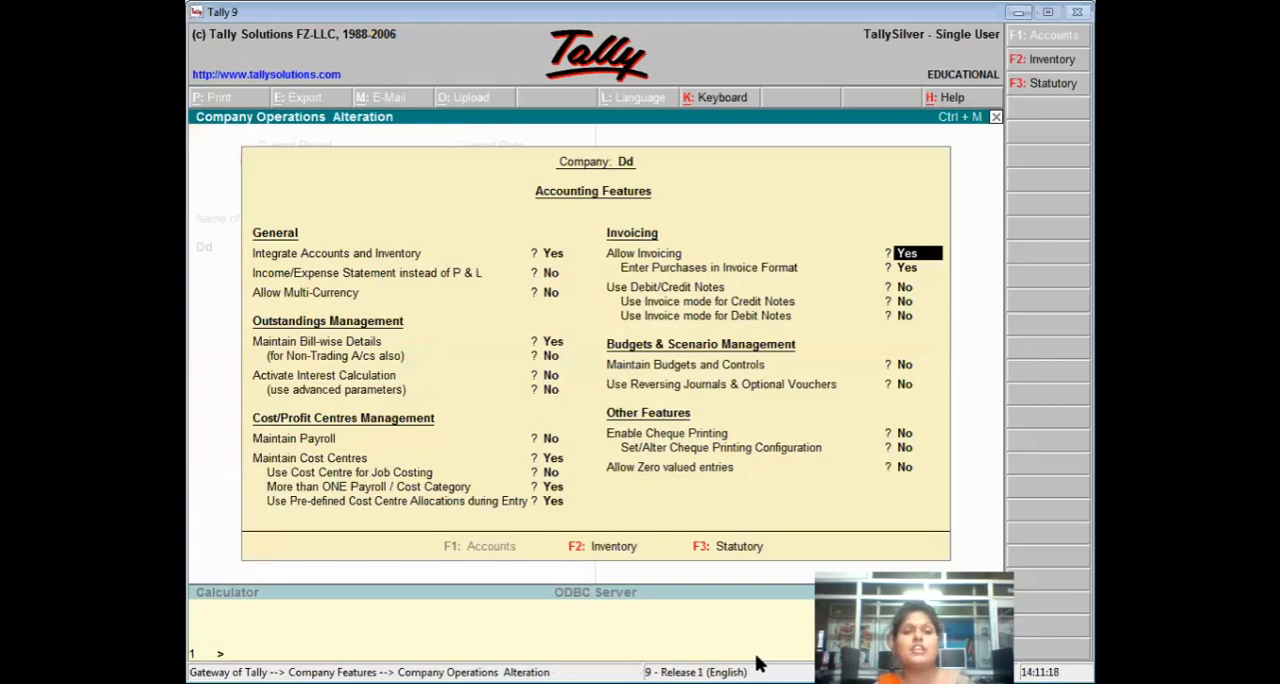
{"action": "key", "text": "ctrl+a"}
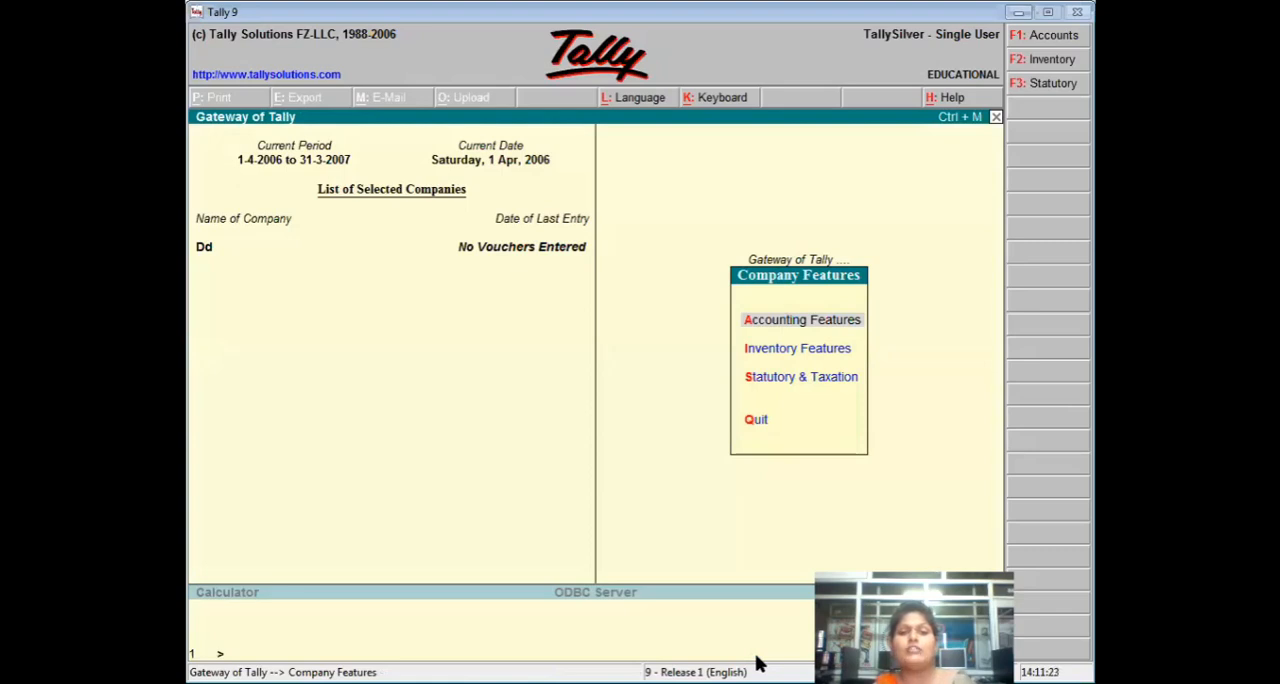
{"action": "key", "text": "Escape"}
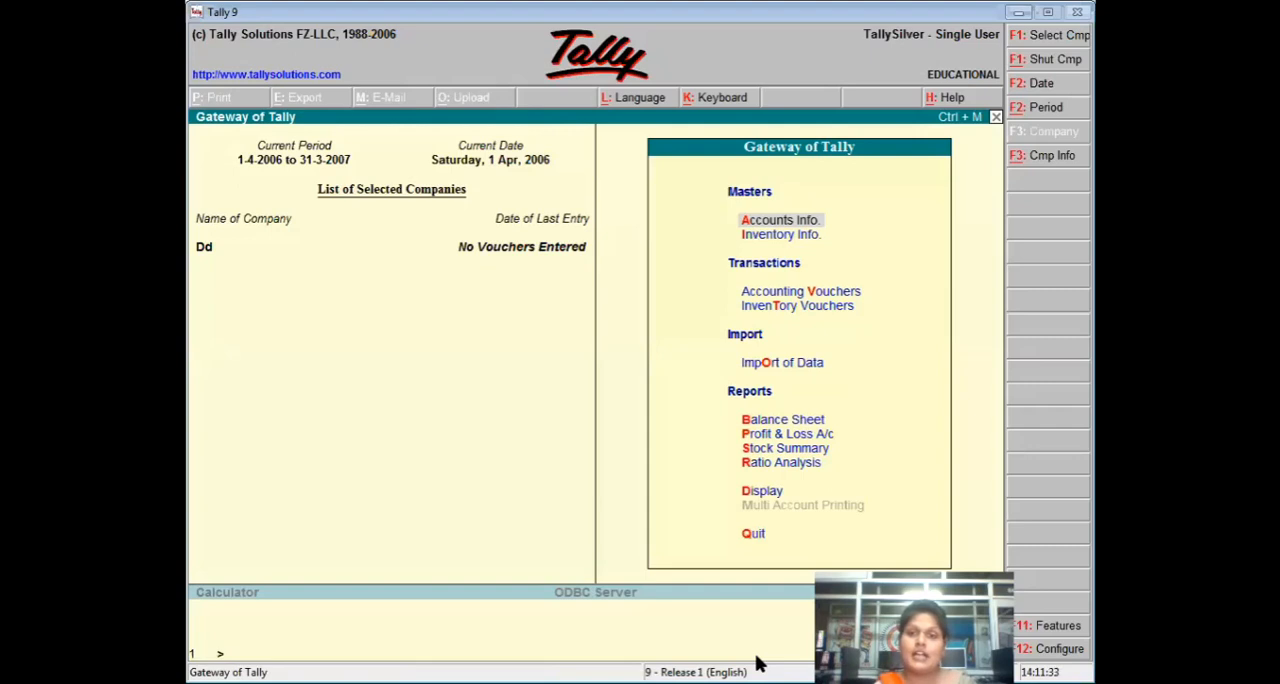
{"action": "key", "text": "Down"}
{"action": "key", "text": "Down"}
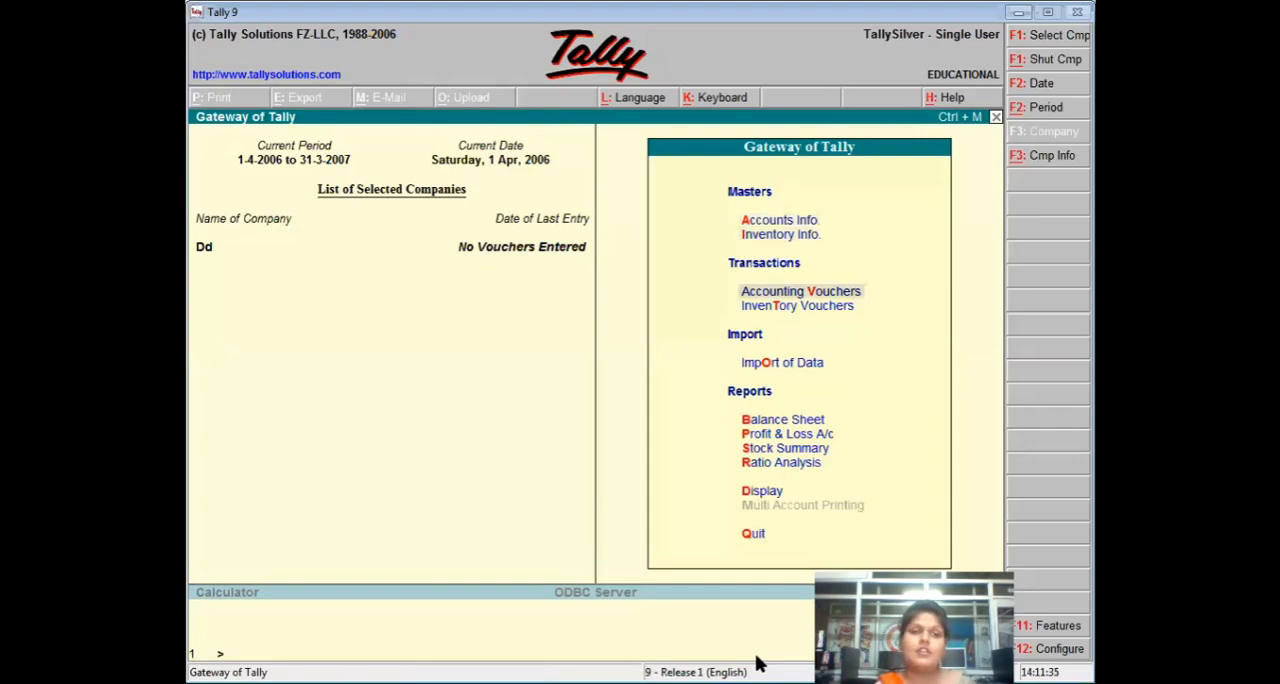
{"action": "key", "text": "Return"}
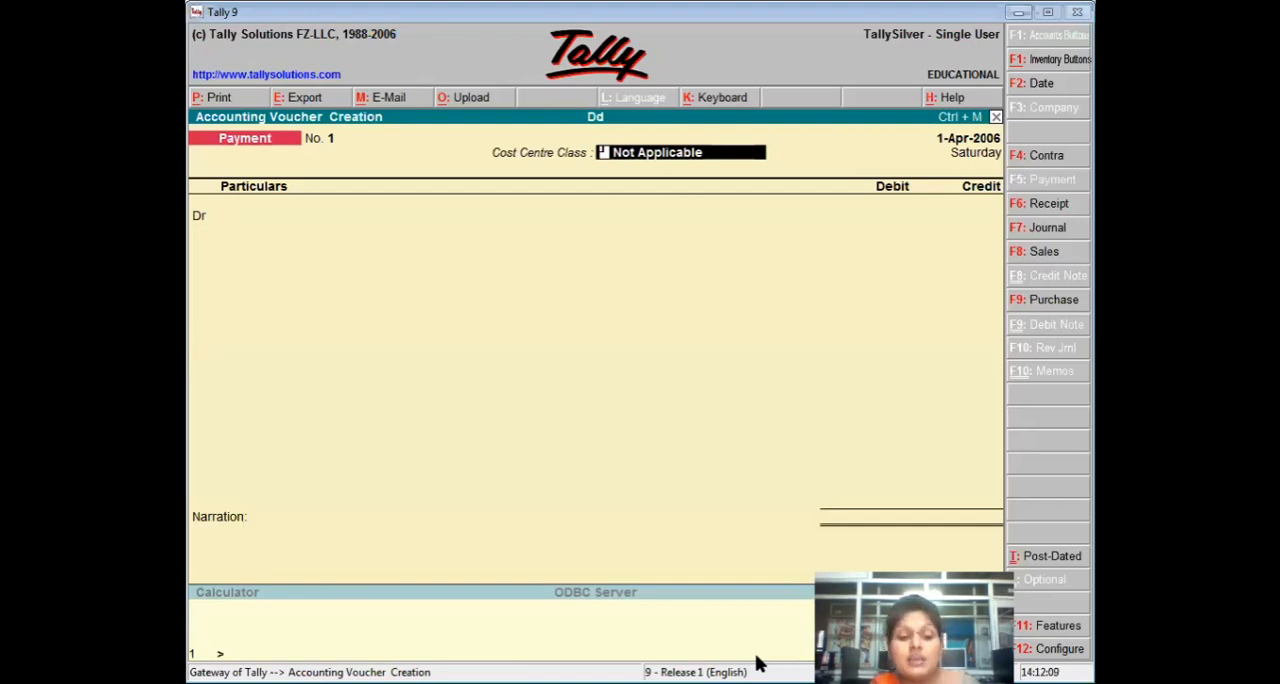
Set the payment voucher's Cost Centre Class to Head Office Bhiwni.
{"action": "type", "text": "Head"}
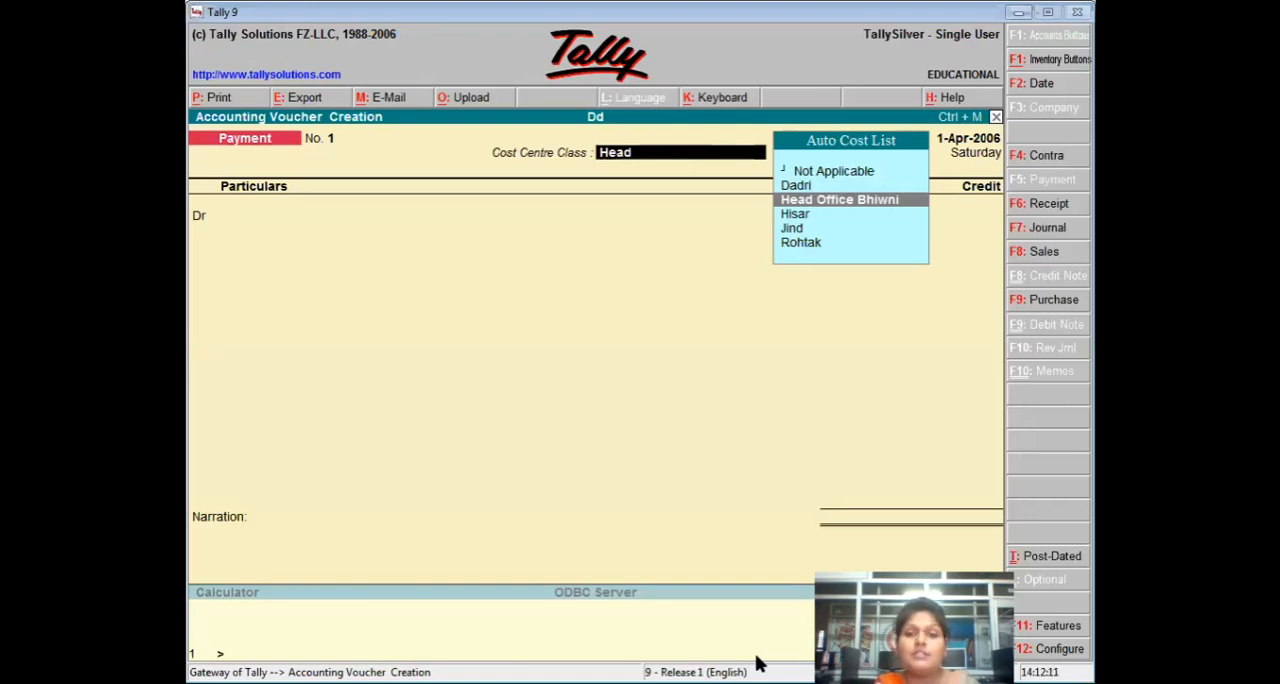
{"action": "key", "text": "Return"}
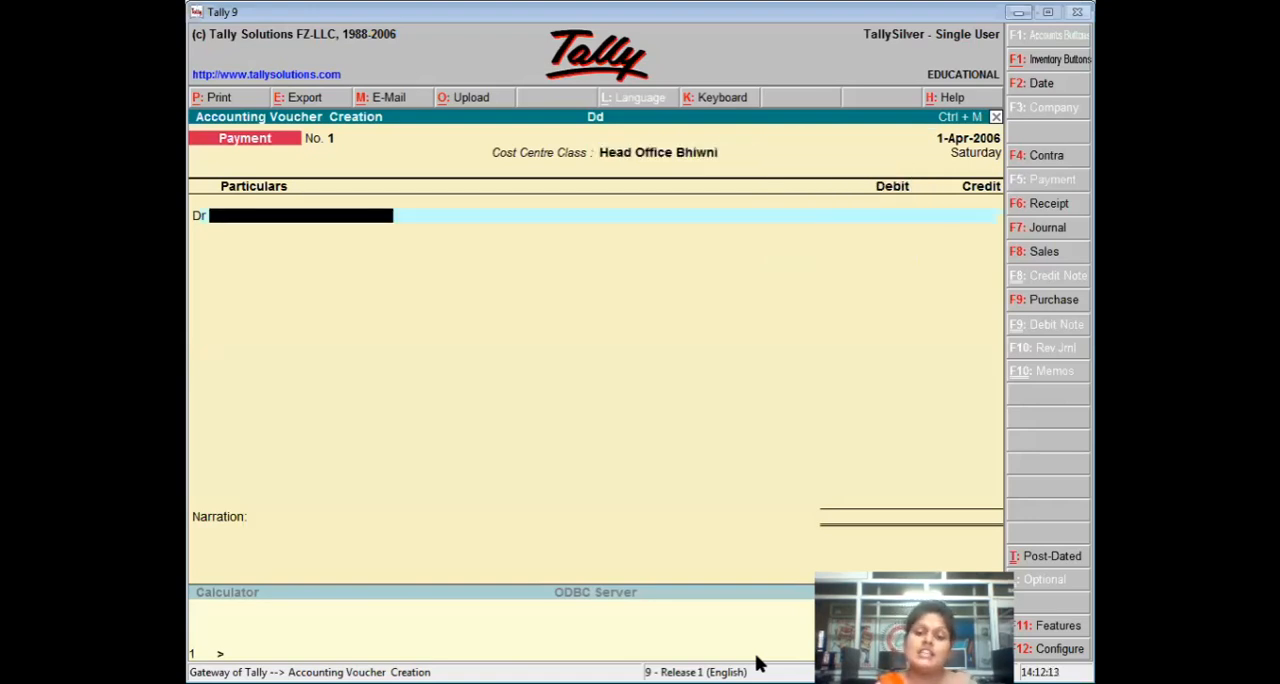
In the voucher configuration, set Use Single Entry mode for Pymt/Rcpt/Contra to Yes and save it.
{"action": "key", "text": "F12"}
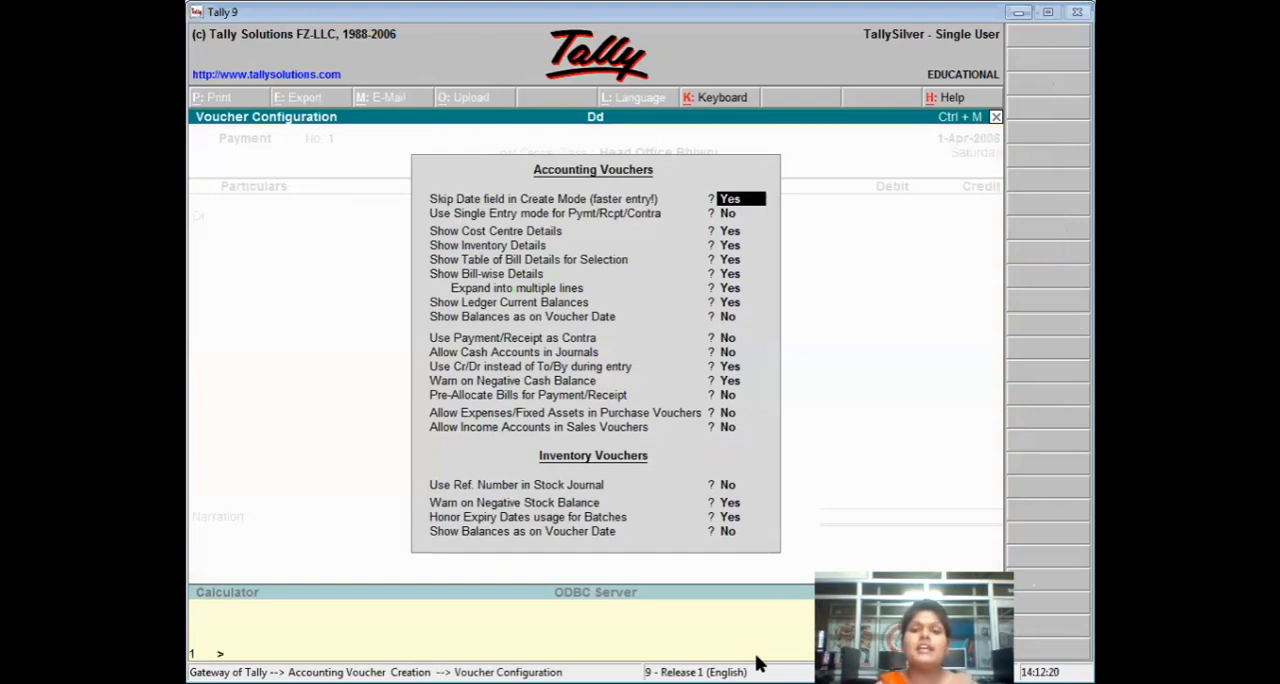
{"action": "key", "text": "Return"}
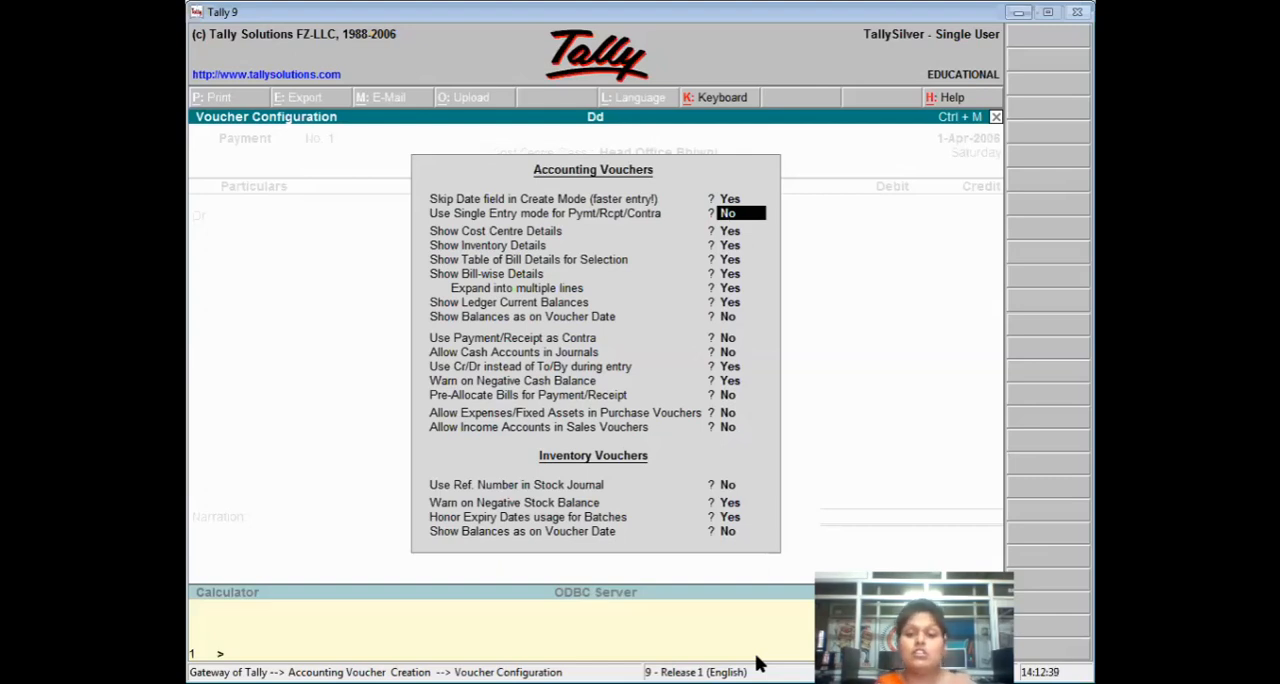
{"action": "key", "text": "y"}
{"action": "key", "text": "ctrl+a"}
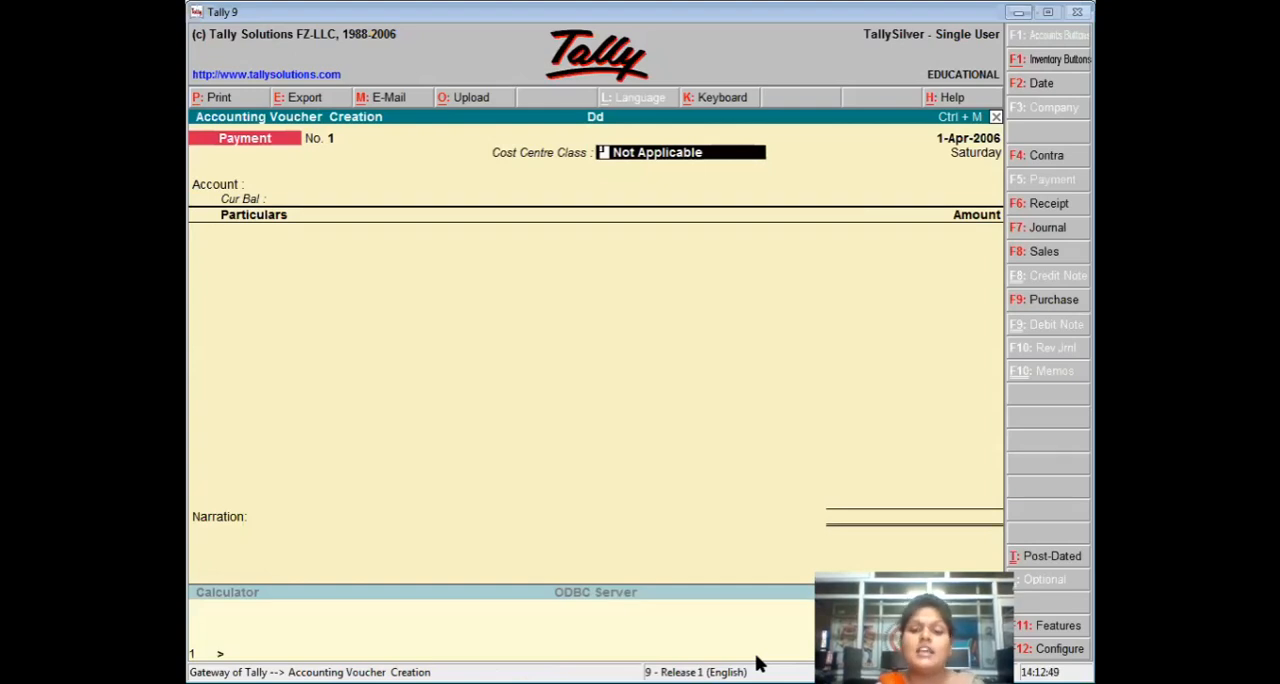
Set Use Single Entry mode for Pymt/Rcpt/Contra back to No in the voucher configuration and save it.
{"action": "key", "text": "F12"}
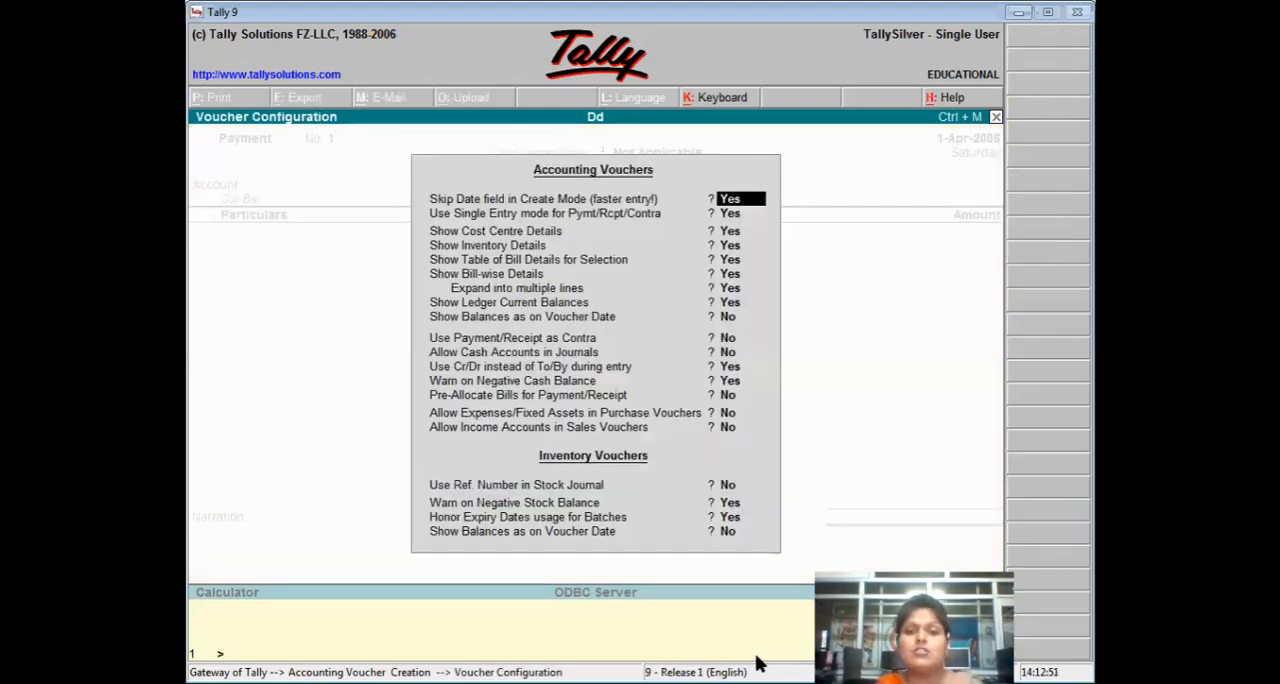
{"action": "key", "text": "Return"}
{"action": "type", "text": "n"}
{"action": "key", "text": "Return"}
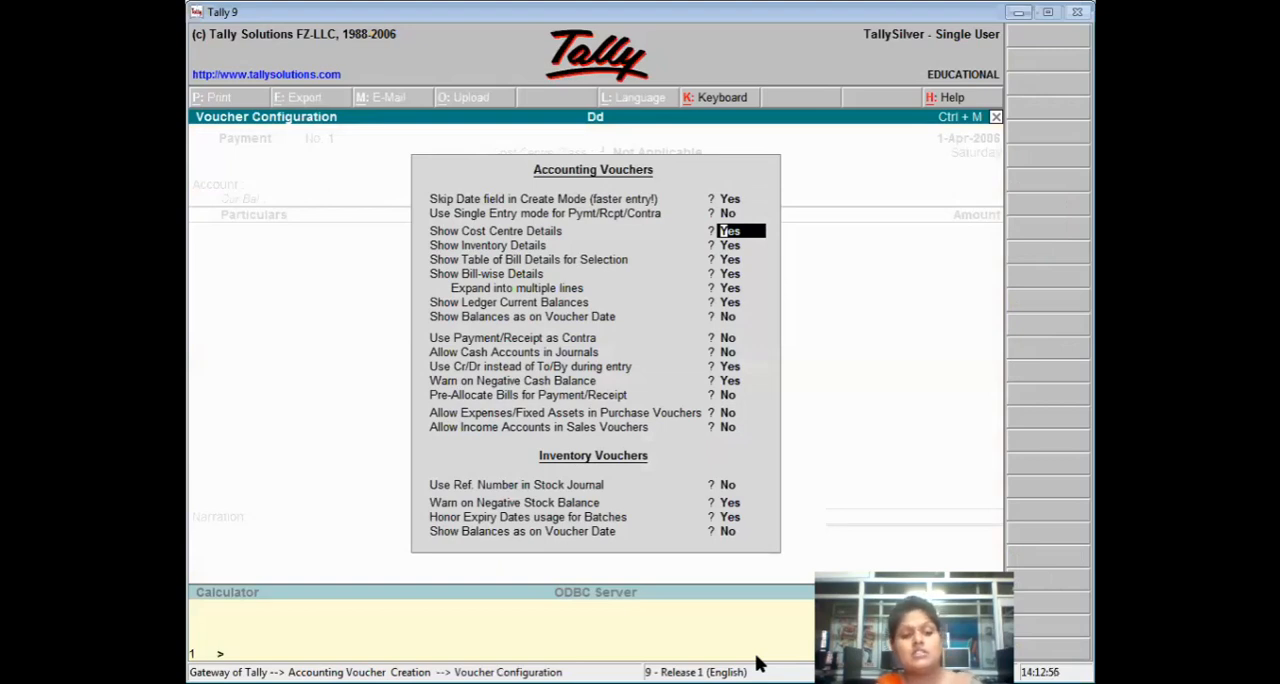
{"action": "key", "text": "ctrl+a"}
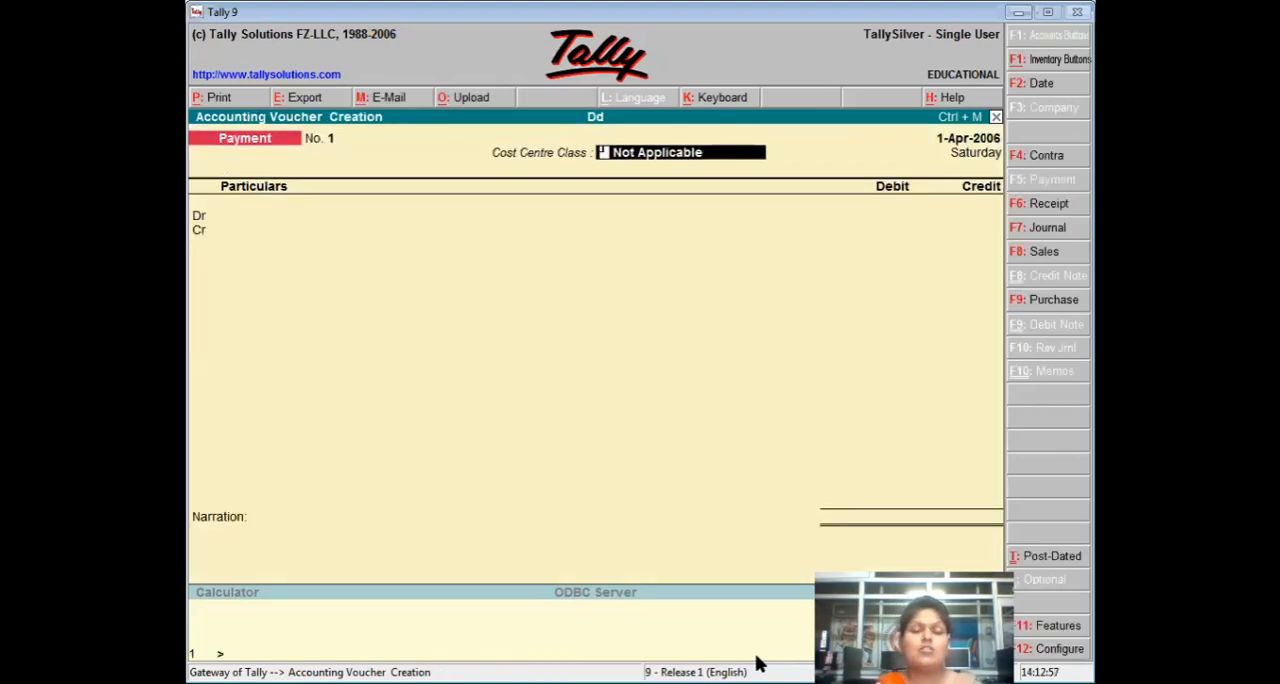
Choose Head Office Bhiwni as the Cost Centre Class of the double-entry payment voucher.
{"action": "type", "text": "H"}
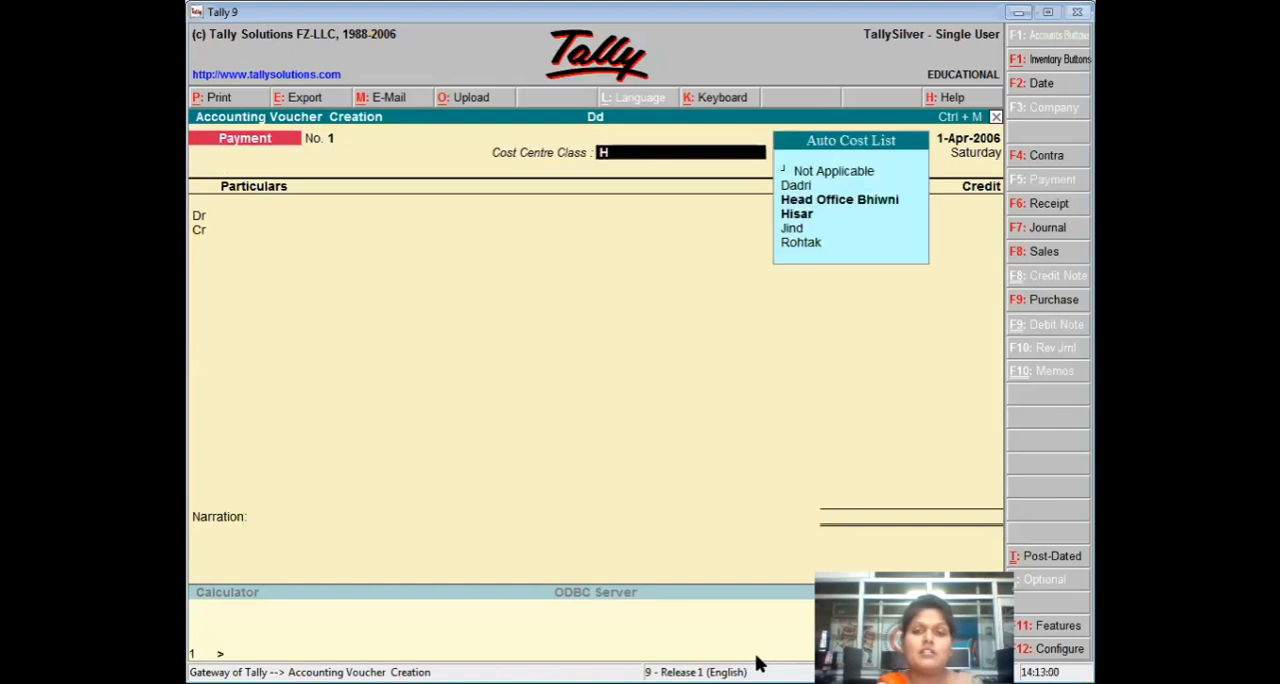
{"action": "type", "text": "ead"}
{"action": "key", "text": "Return"}
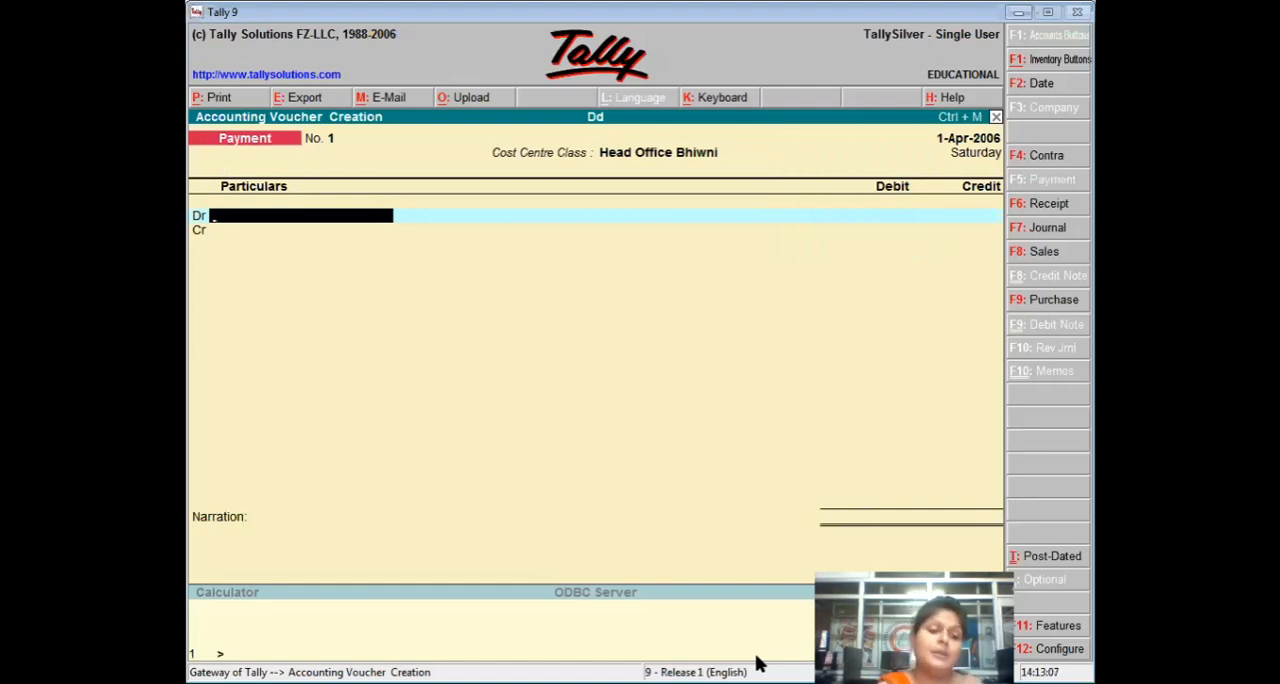
From the payment voucher's debit line, create a ledger named Machine and place it under Fixed Assets.
{"action": "key", "text": "alt+c"}
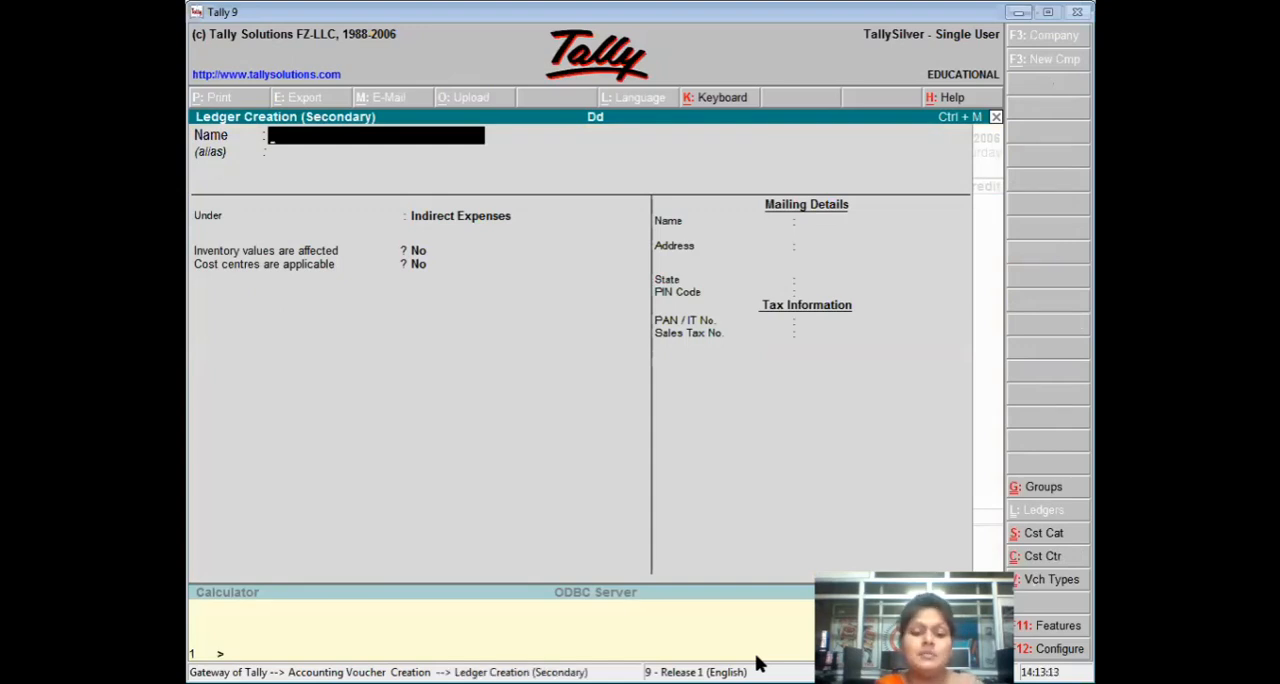
{"action": "type", "text": "Machi"}
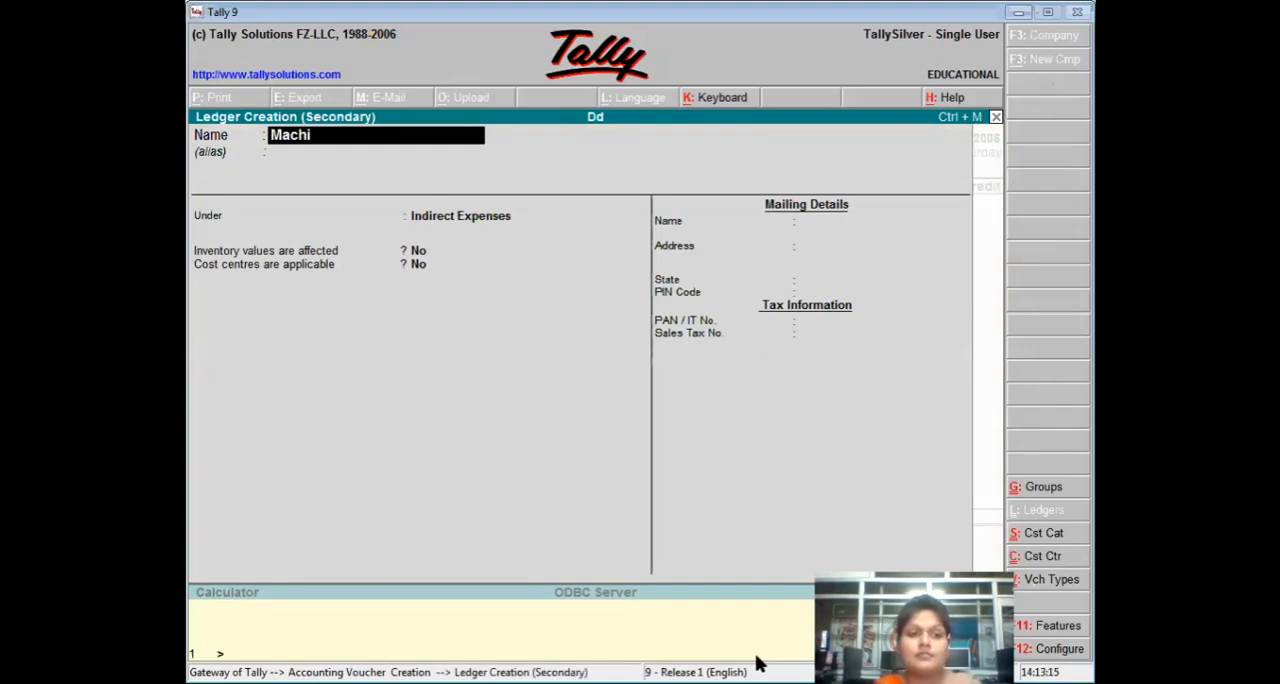
{"action": "type", "text": "ne"}
{"action": "key", "text": "Return"}
{"action": "key", "text": "Return"}
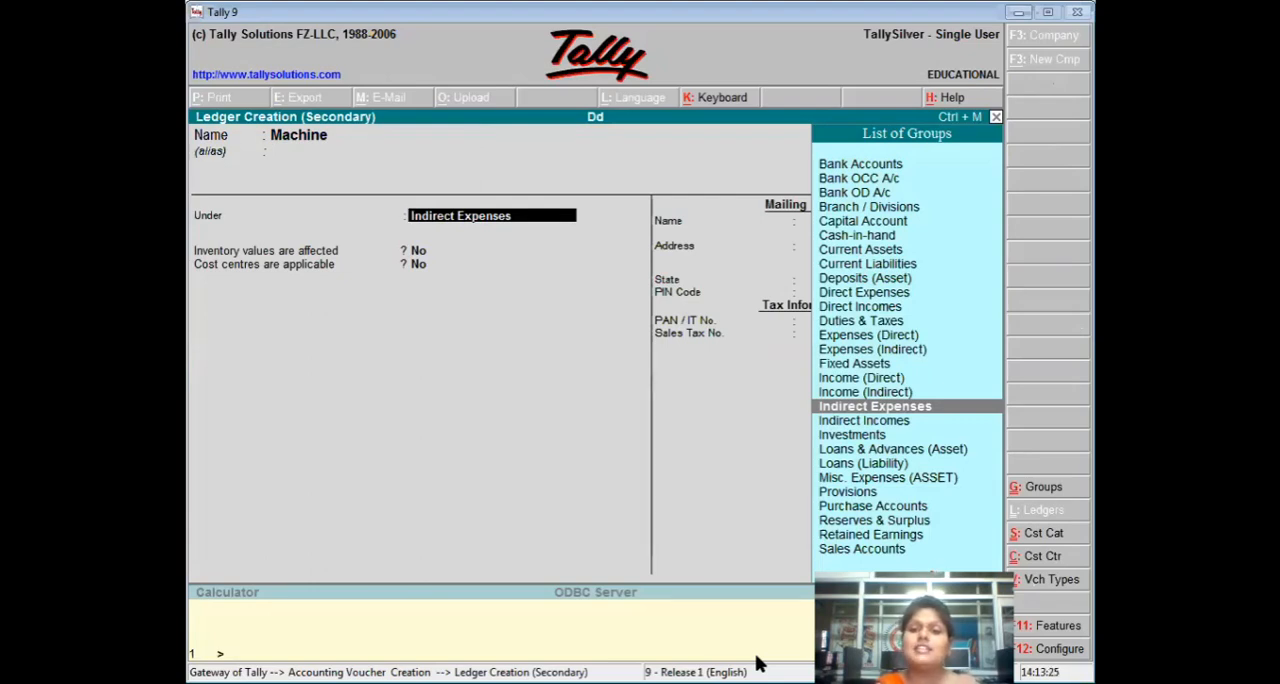
{"action": "key", "text": "Up"}
{"action": "key", "text": "Up"}
{"action": "key", "text": "Up"}
{"action": "key", "text": "Return"}
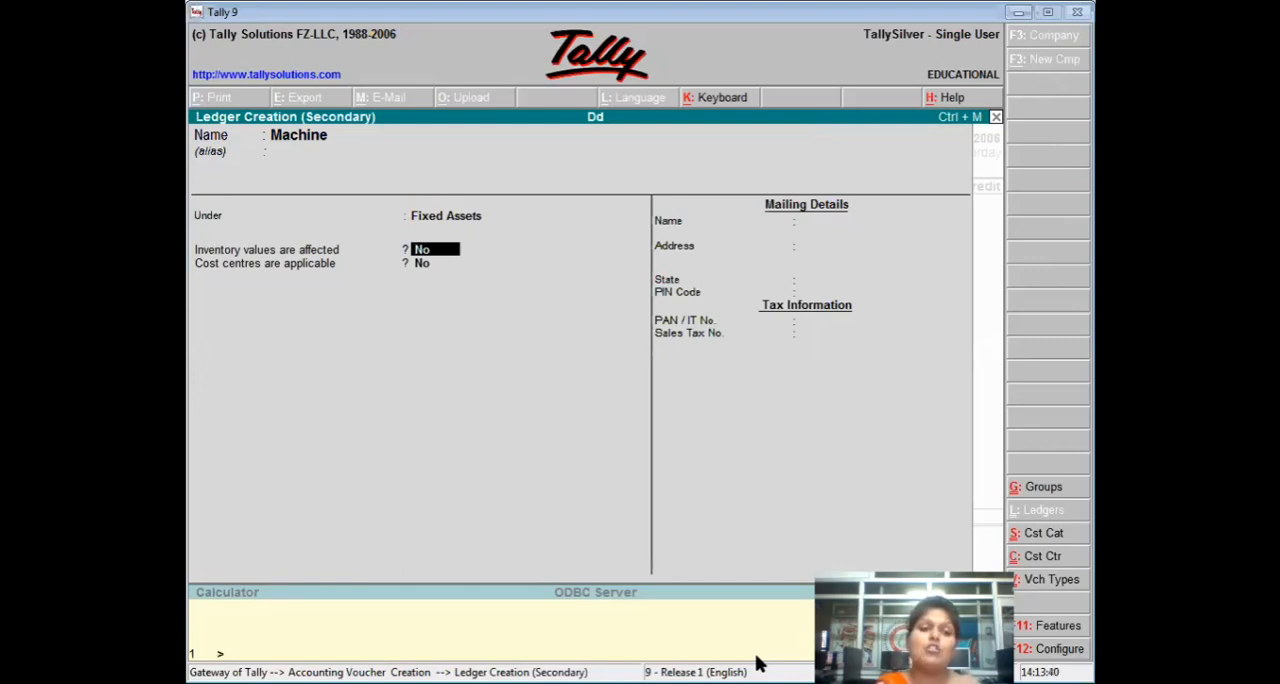
Set Cost centres are applicable to Yes for the Machine ledger and save it, leaving inventory values at No.
{"action": "key", "text": "Return"}
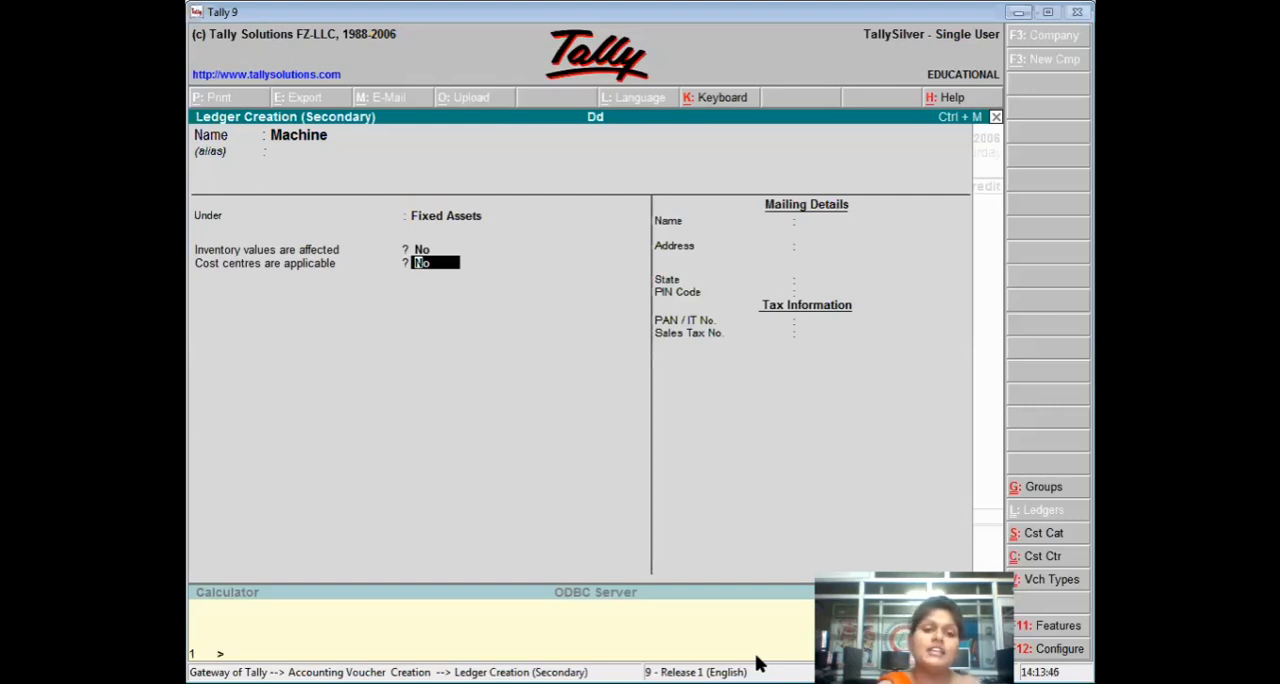
{"action": "type", "text": "y"}
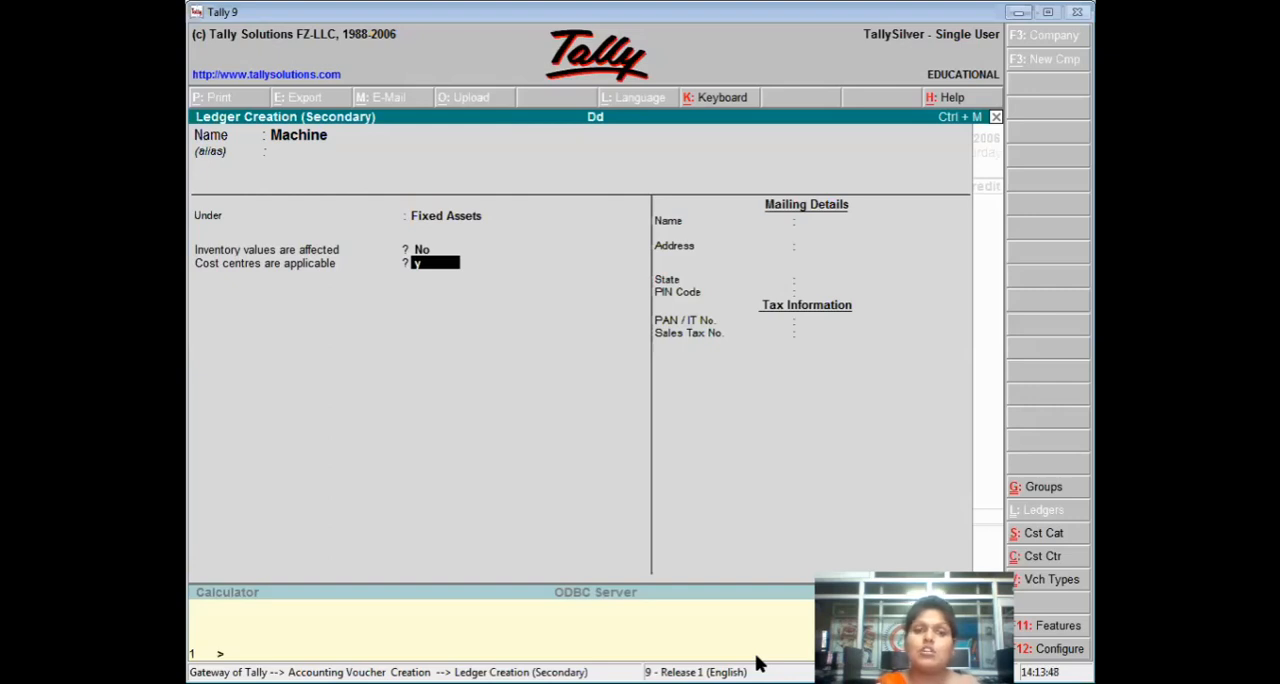
{"action": "key", "text": "Return"}
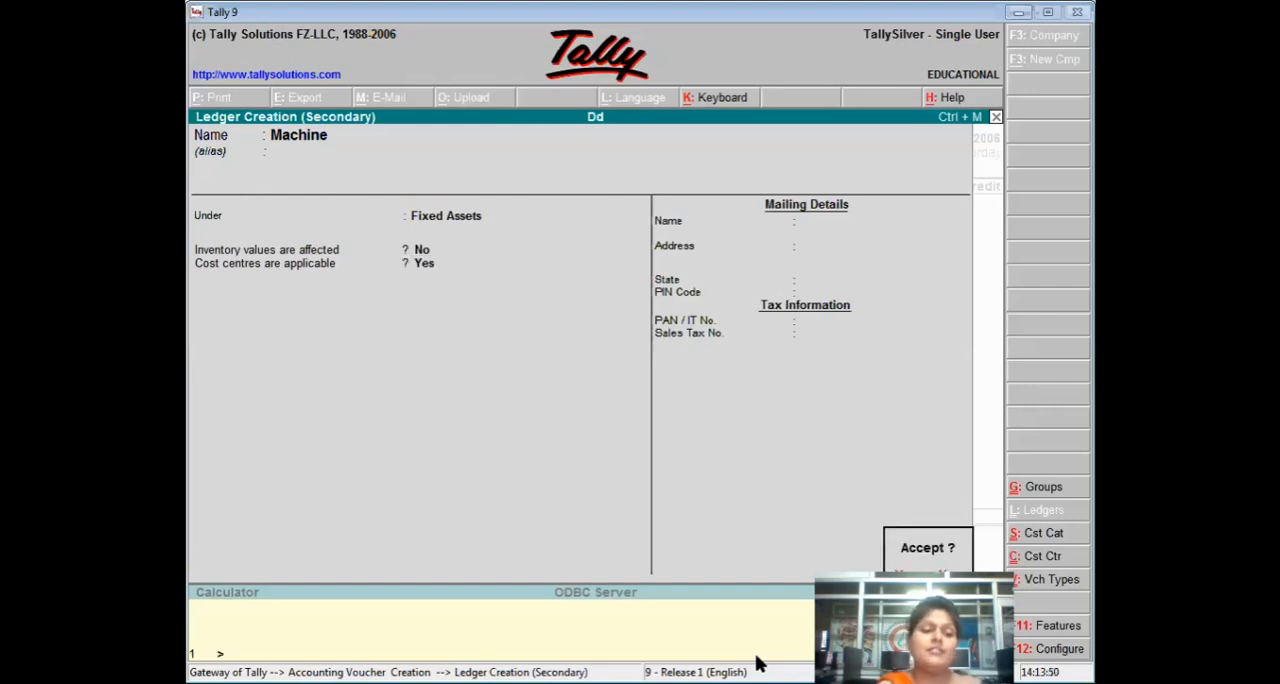
{"action": "key", "text": "Return"}
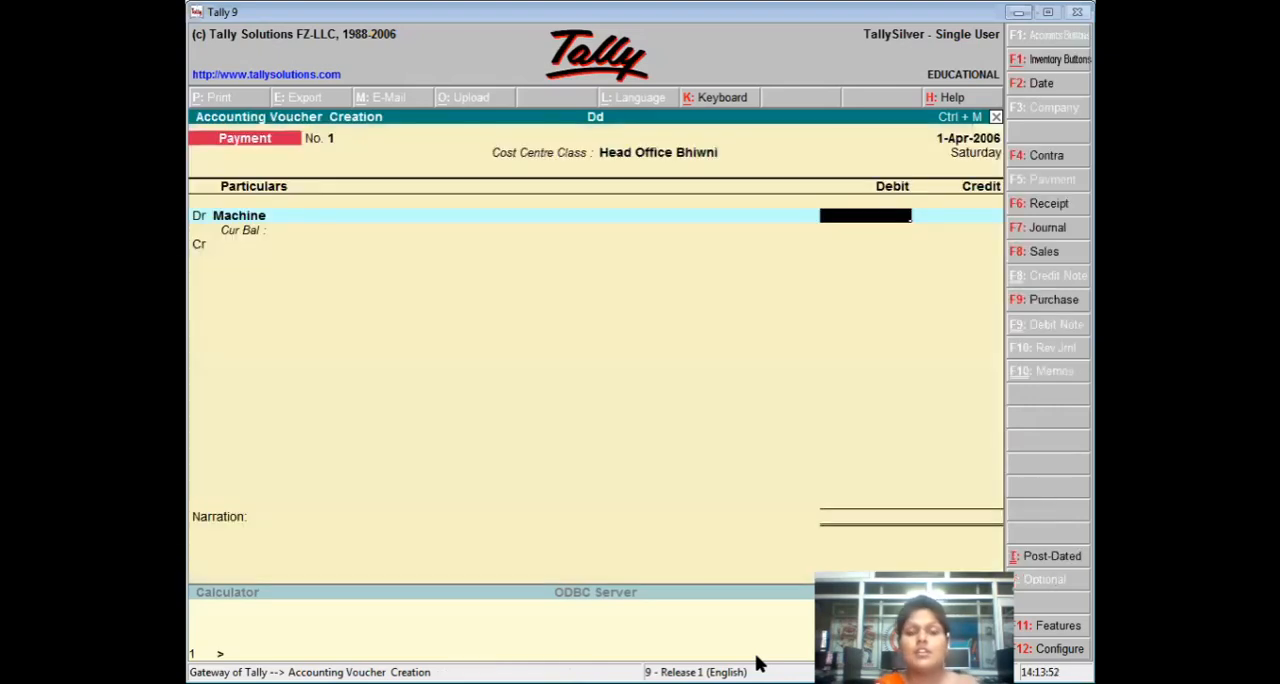
Debit Machine with 6000, credit Cash for the same amount, and save the Head Office Bhiwni payment voucher.
{"action": "type", "text": "6000"}
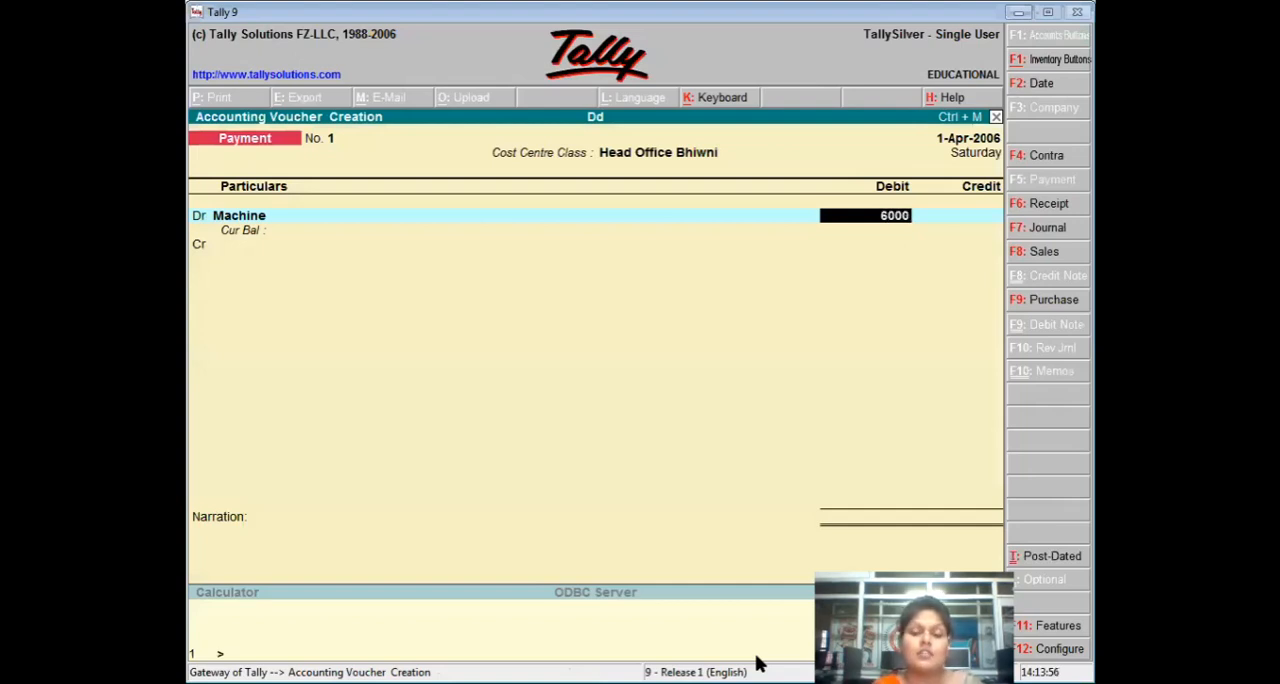
{"action": "key", "text": "Return"}
{"action": "key", "text": "Return"}
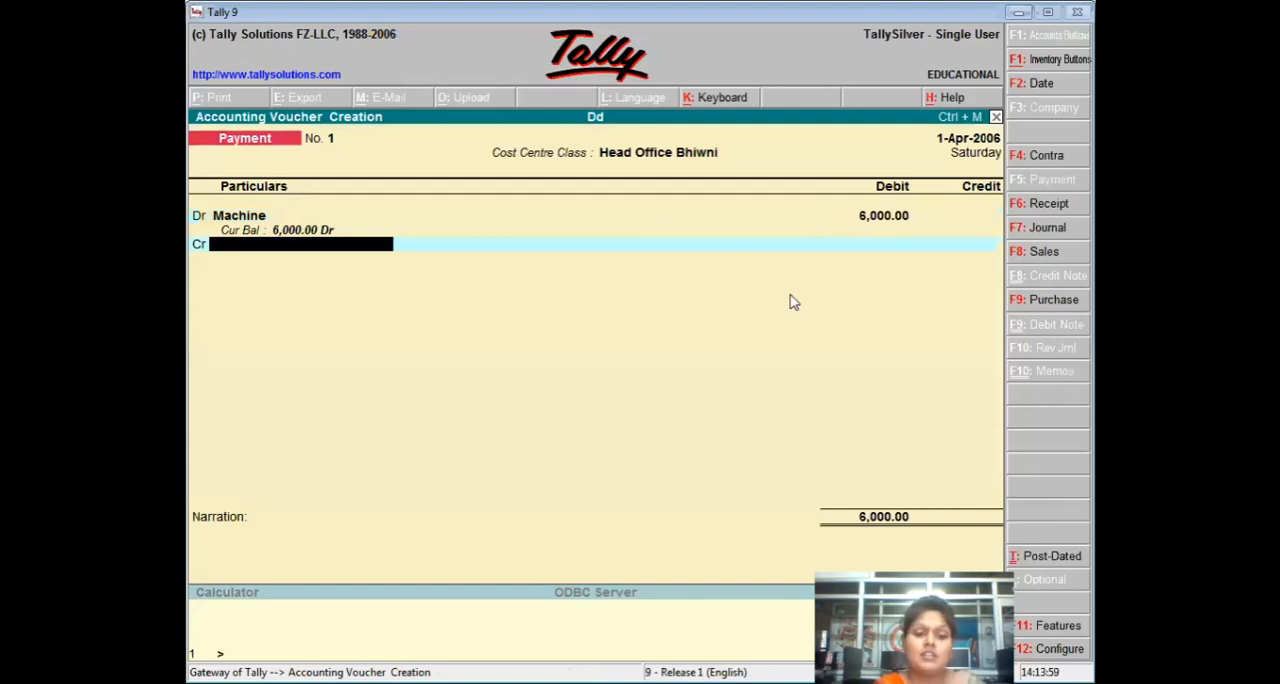
{"action": "type", "text": "C"}
{"action": "key", "text": "Return"}
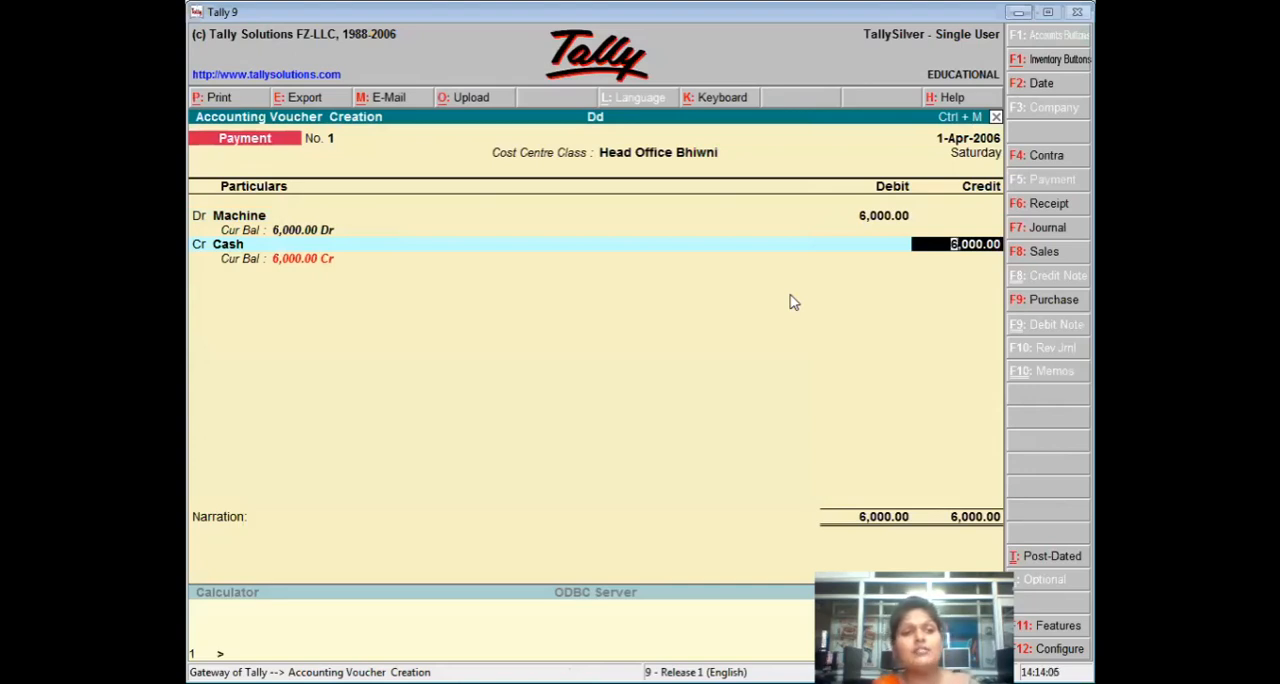
{"action": "key", "text": "ctrl+a"}
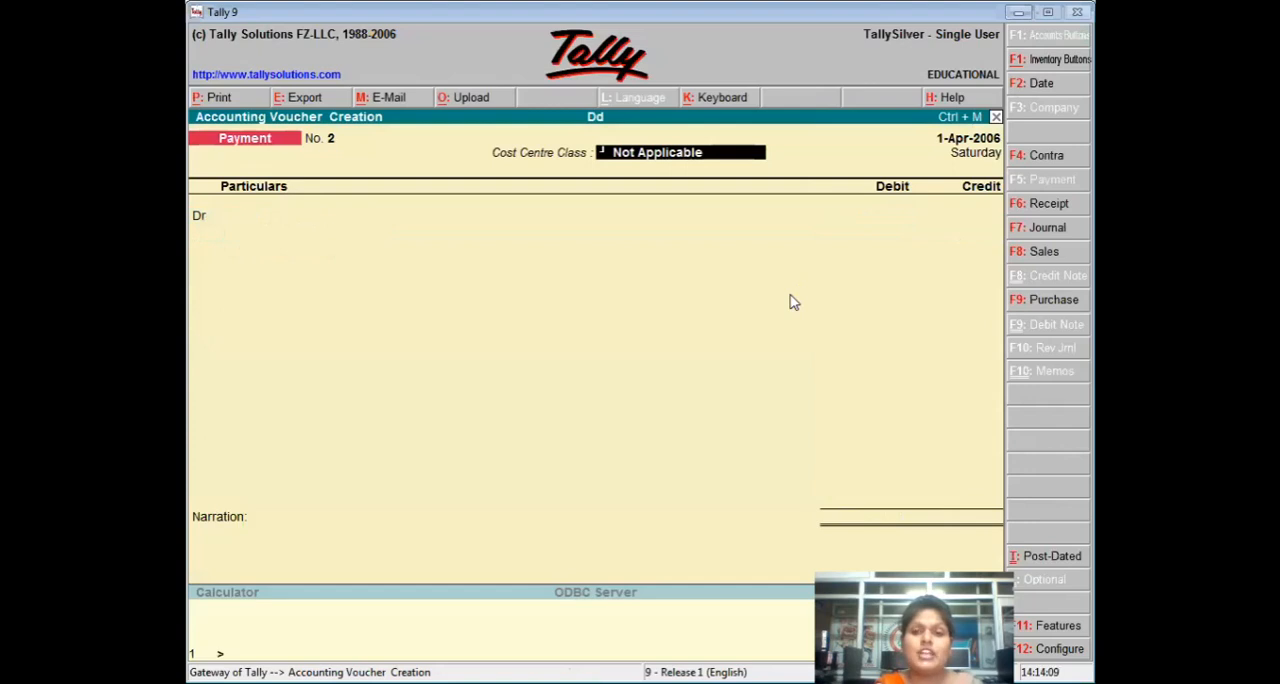
Record a payment voucher with Cost Centre Class Dadri, debiting Machine 3000 and crediting Cash, and save it.
{"action": "type", "text": "d"}
{"action": "key", "text": "Return"}
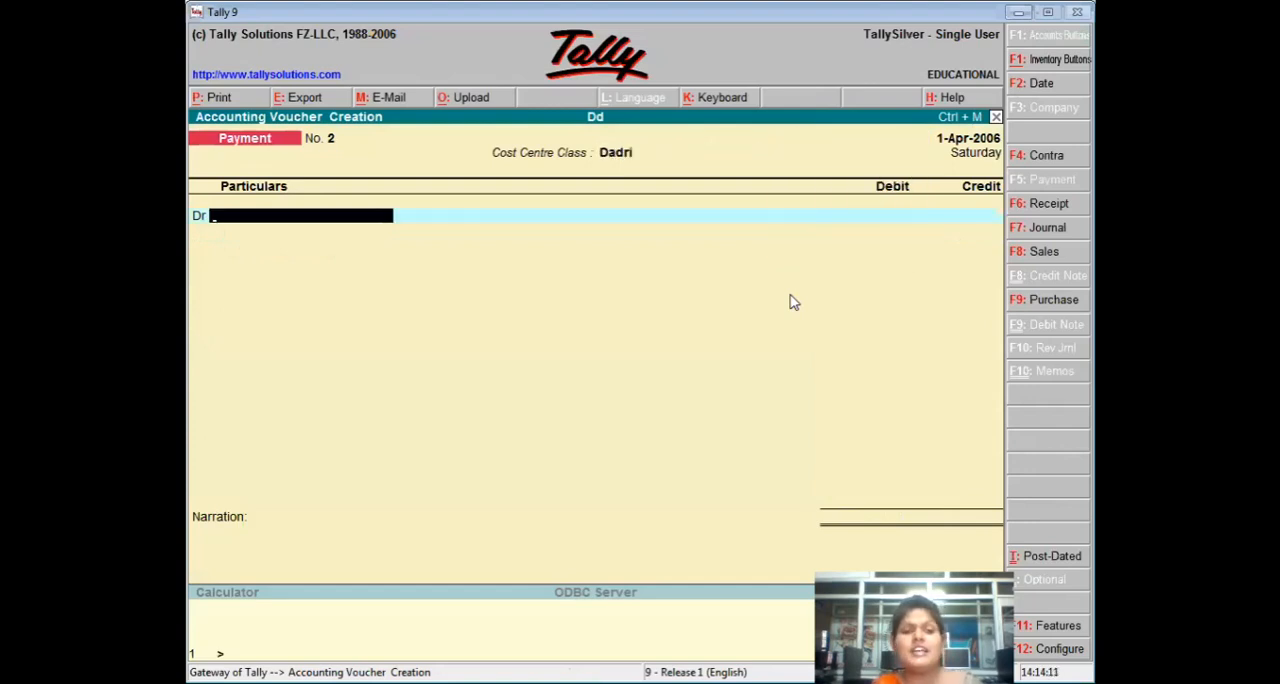
{"action": "type", "text": "M"}
{"action": "key", "text": "Return"}
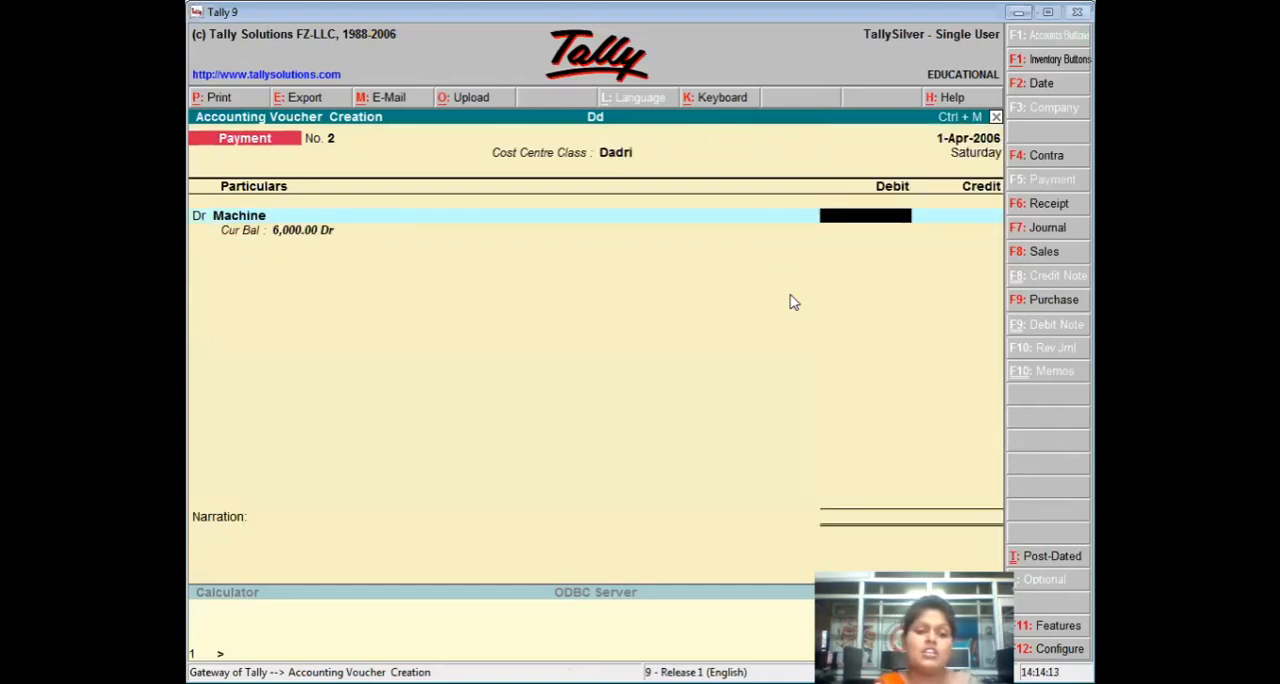
{"action": "type", "text": "3000"}
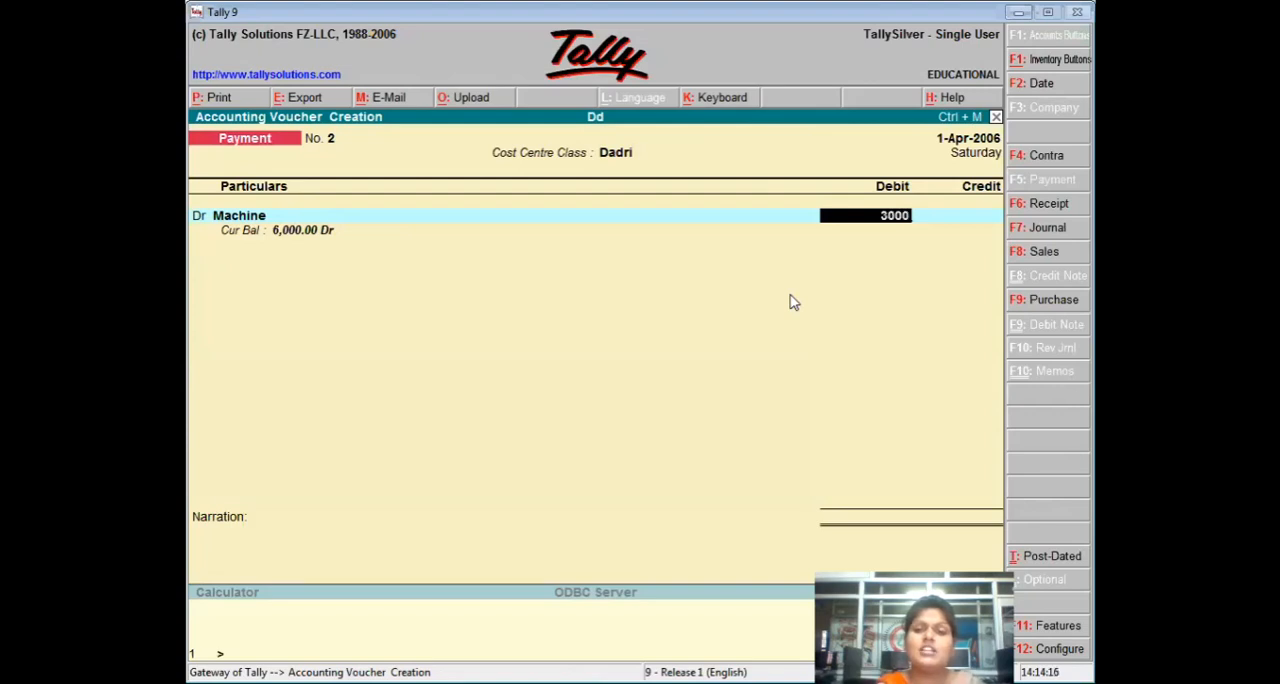
{"action": "key", "text": "Return"}
{"action": "key", "text": "Return"}
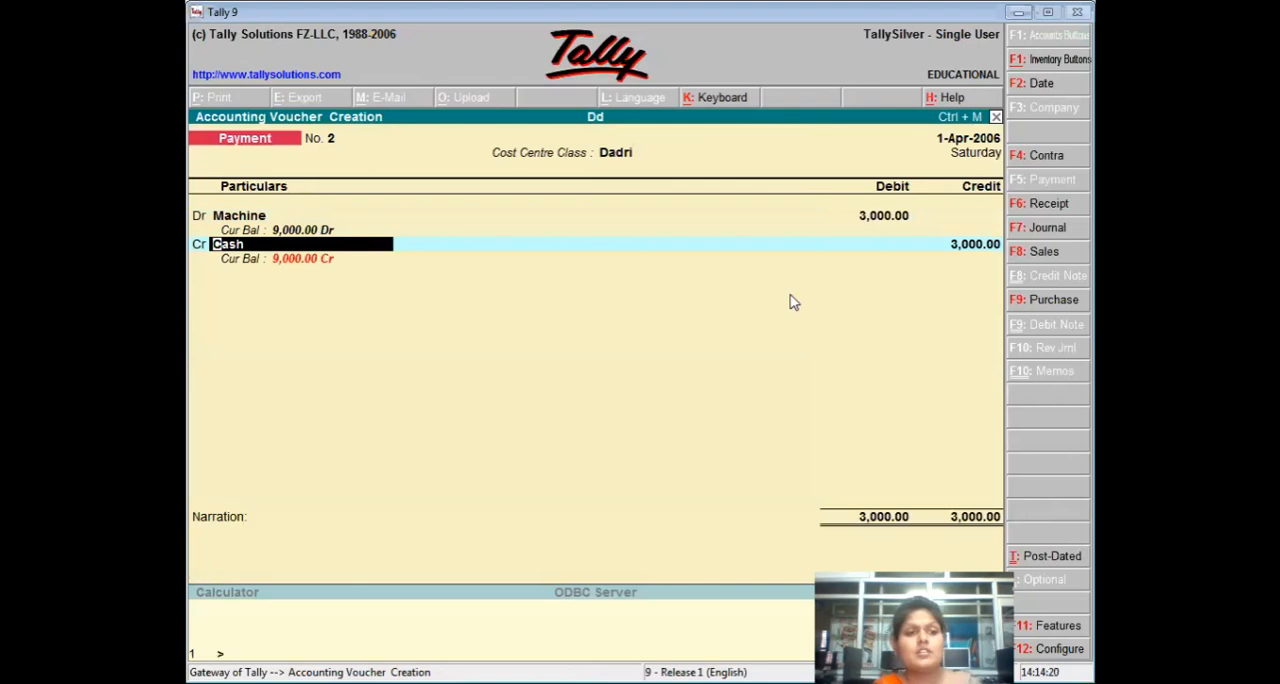
{"action": "key", "text": "ctrl+a"}
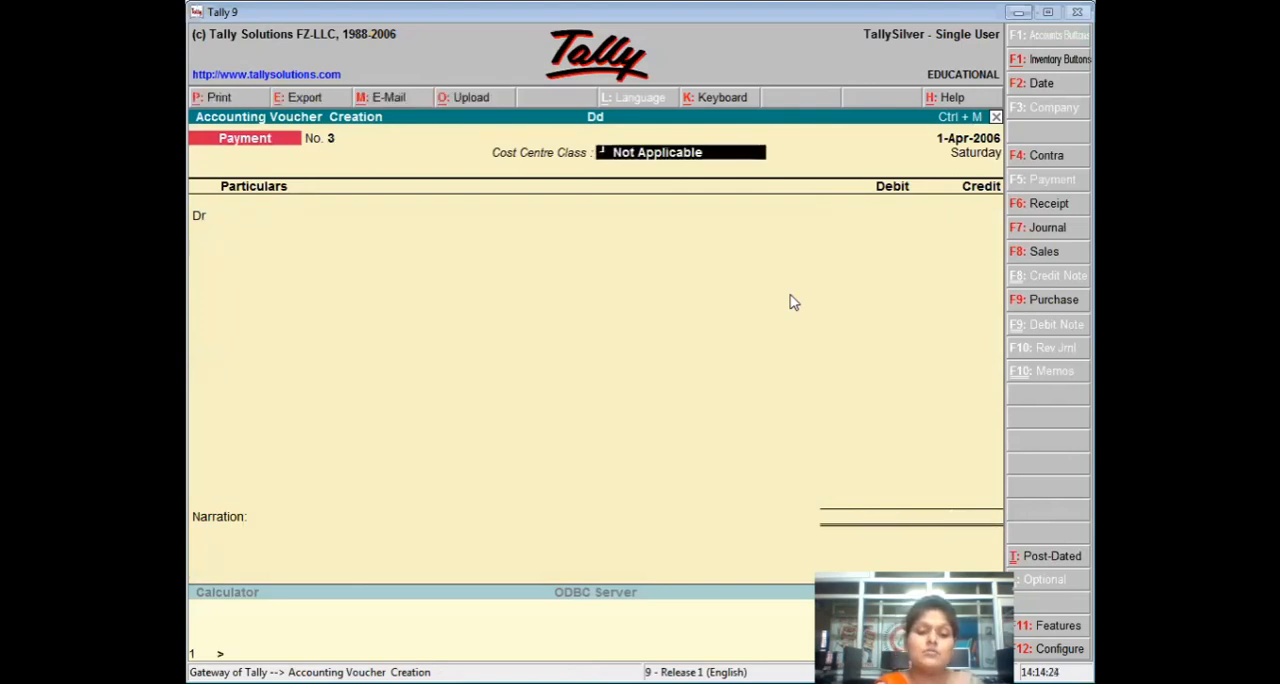
Record a payment voucher with Cost Centre Class Jind, debiting Machine 4000 and crediting Cash, with no narration, and save it.
{"action": "type", "text": "J"}
{"action": "key", "text": "Return"}
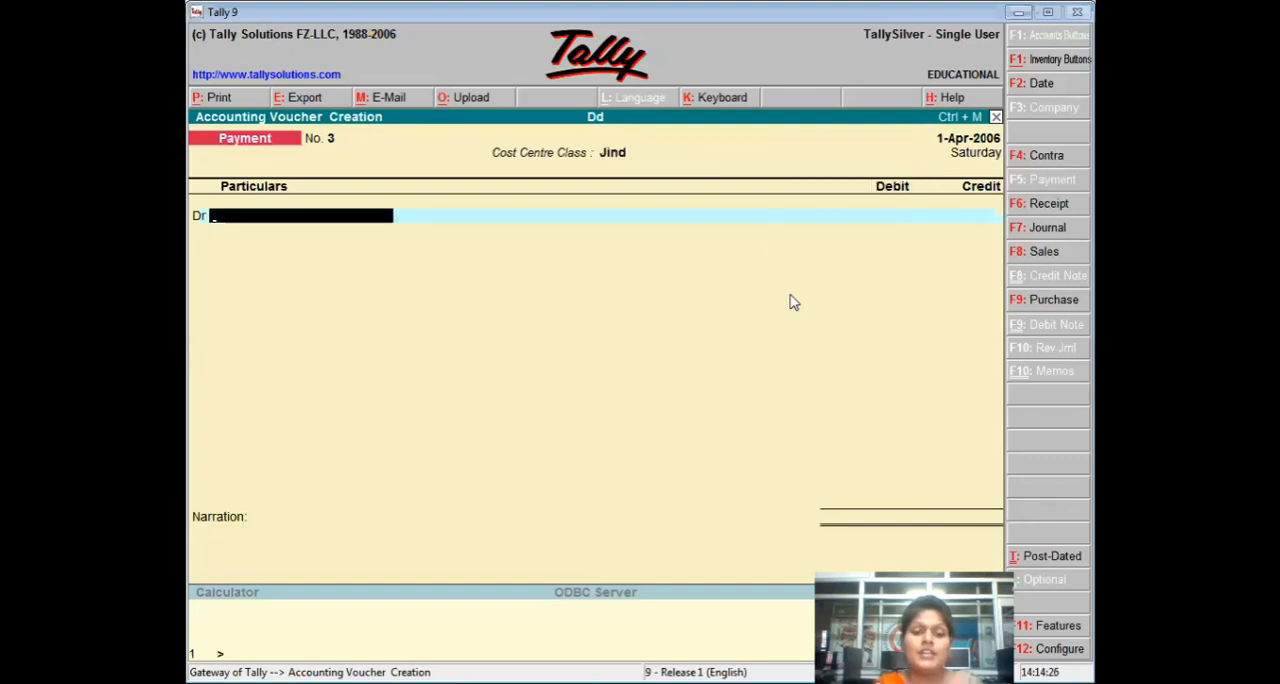
{"action": "type", "text": "M"}
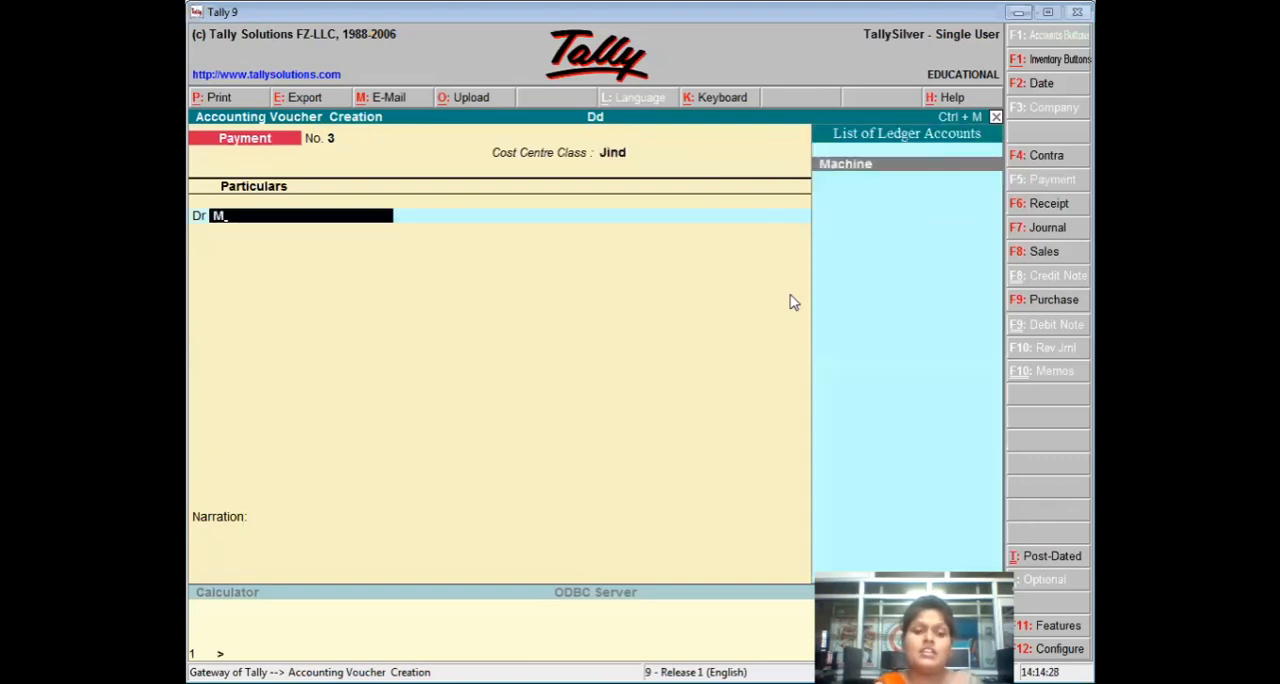
{"action": "key", "text": "Return"}
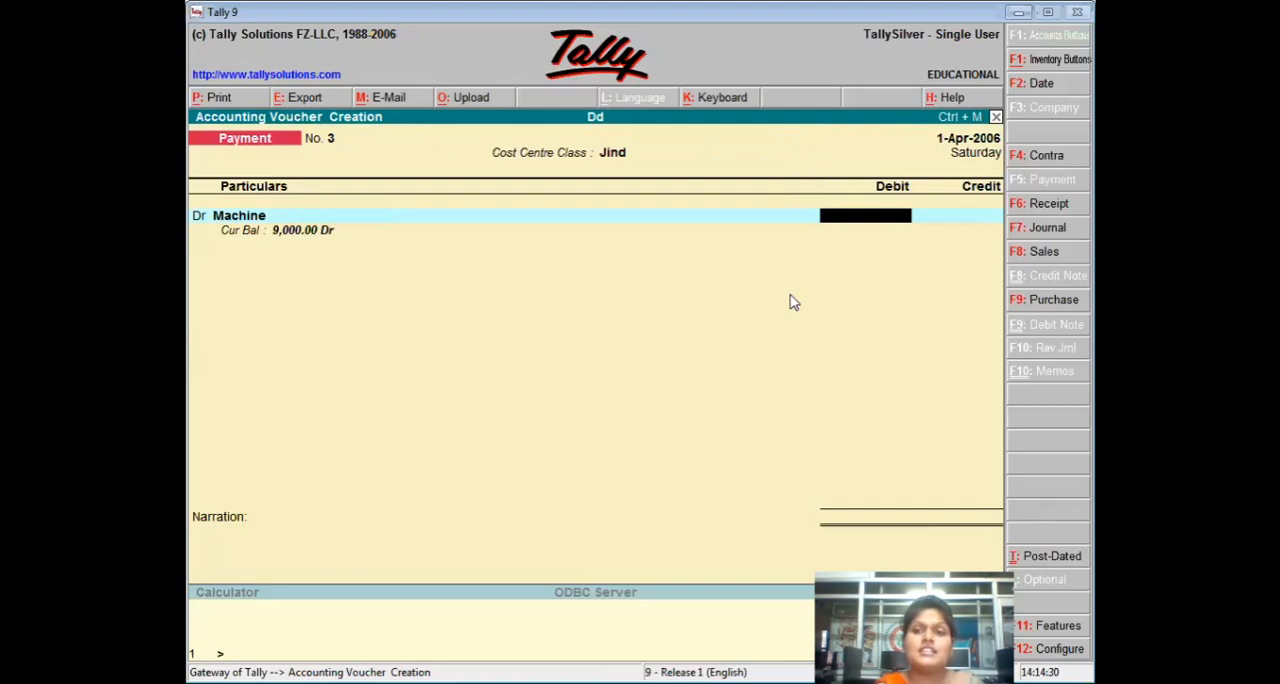
{"action": "type", "text": "4000"}
{"action": "key", "text": "Return"}
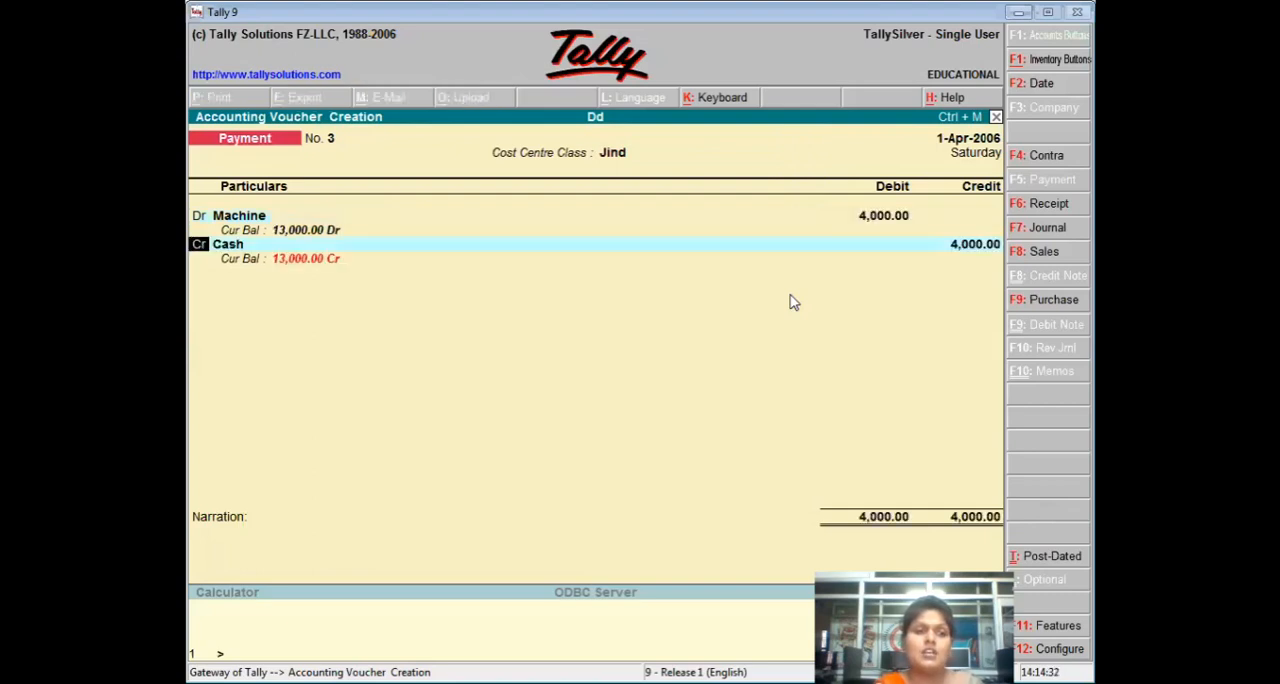
{"action": "key", "text": "Return"}
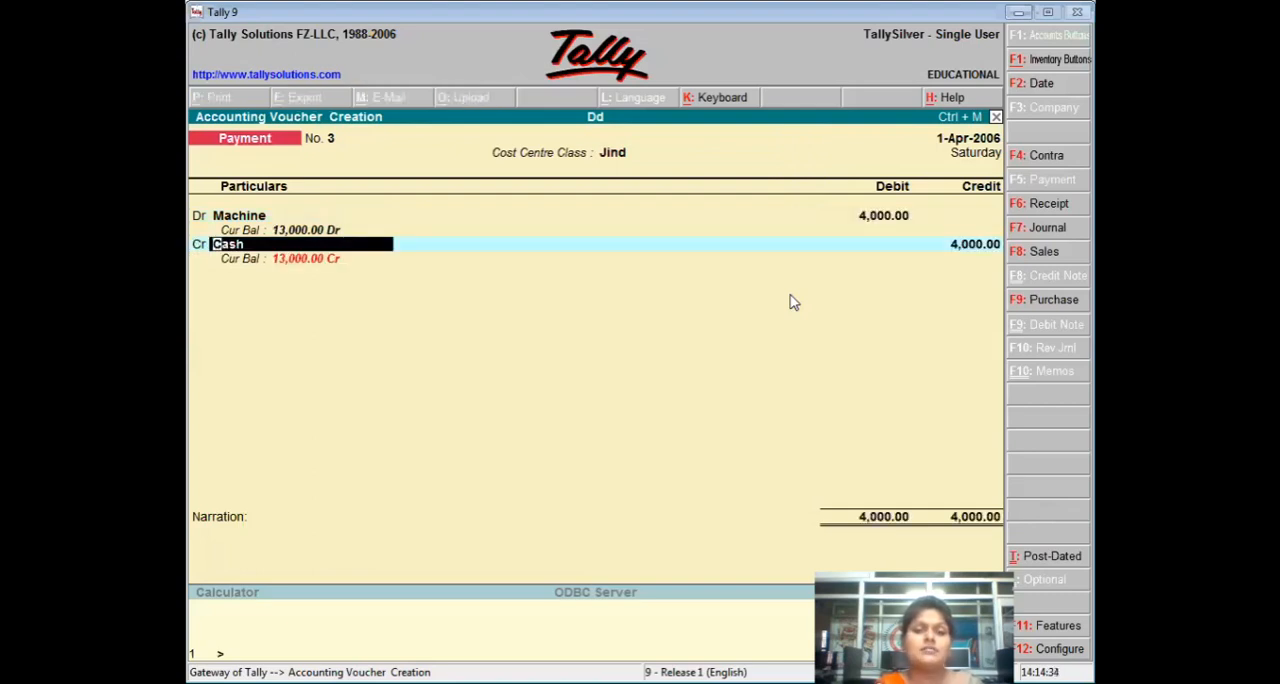
{"action": "key", "text": "Return"}
{"action": "key", "text": "Return"}
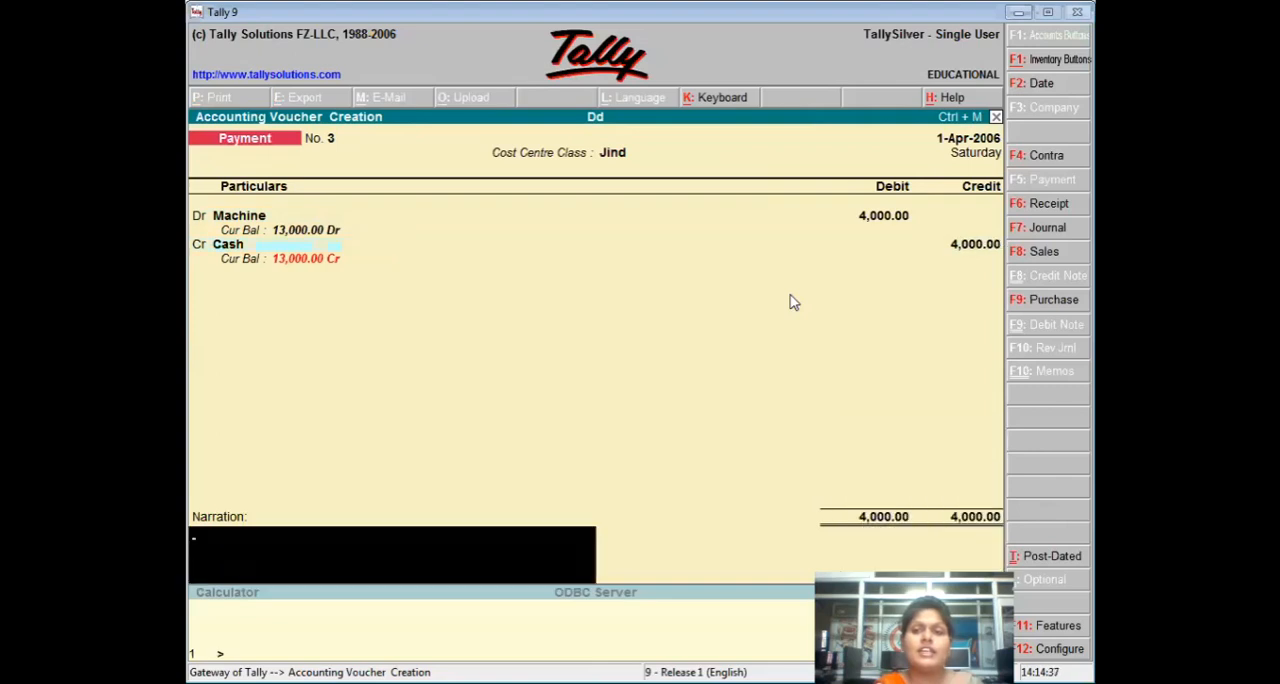
{"action": "key", "text": "Return"}
{"action": "key", "text": "Return"}
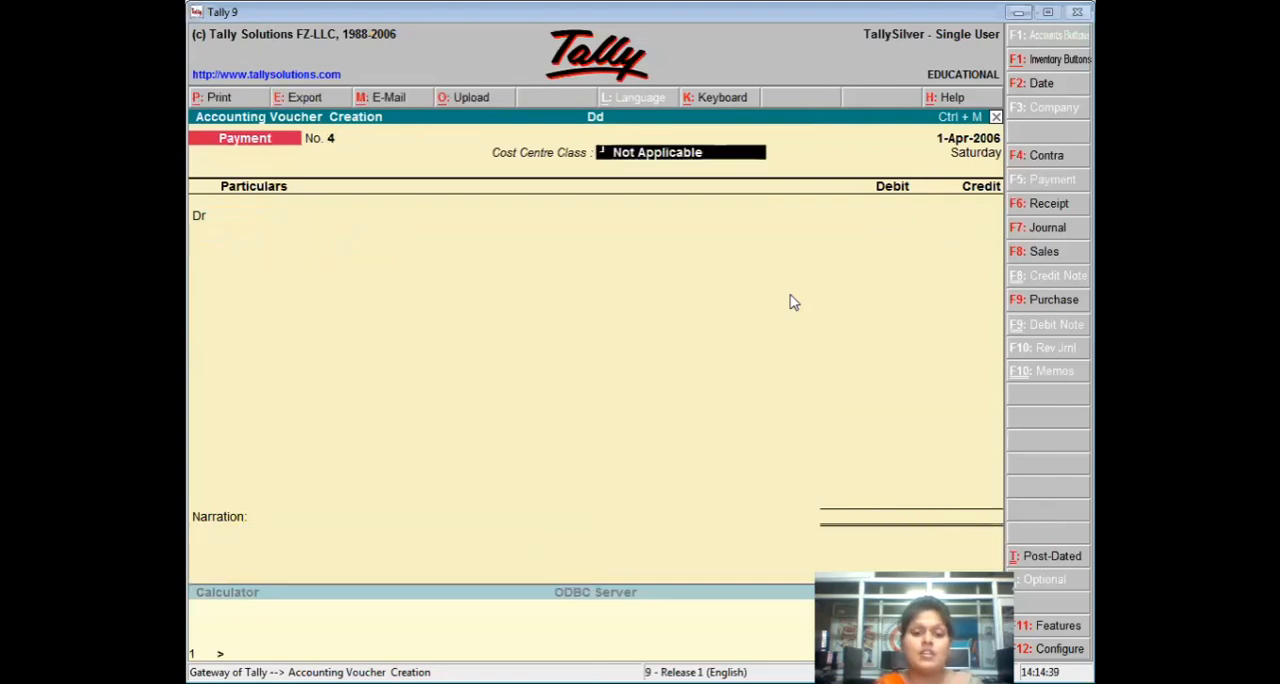
Record a payment voucher with Cost Centre Class Hisar, debiting Machine 8000 and crediting Cash, and save it.
{"action": "type", "text": "H"}
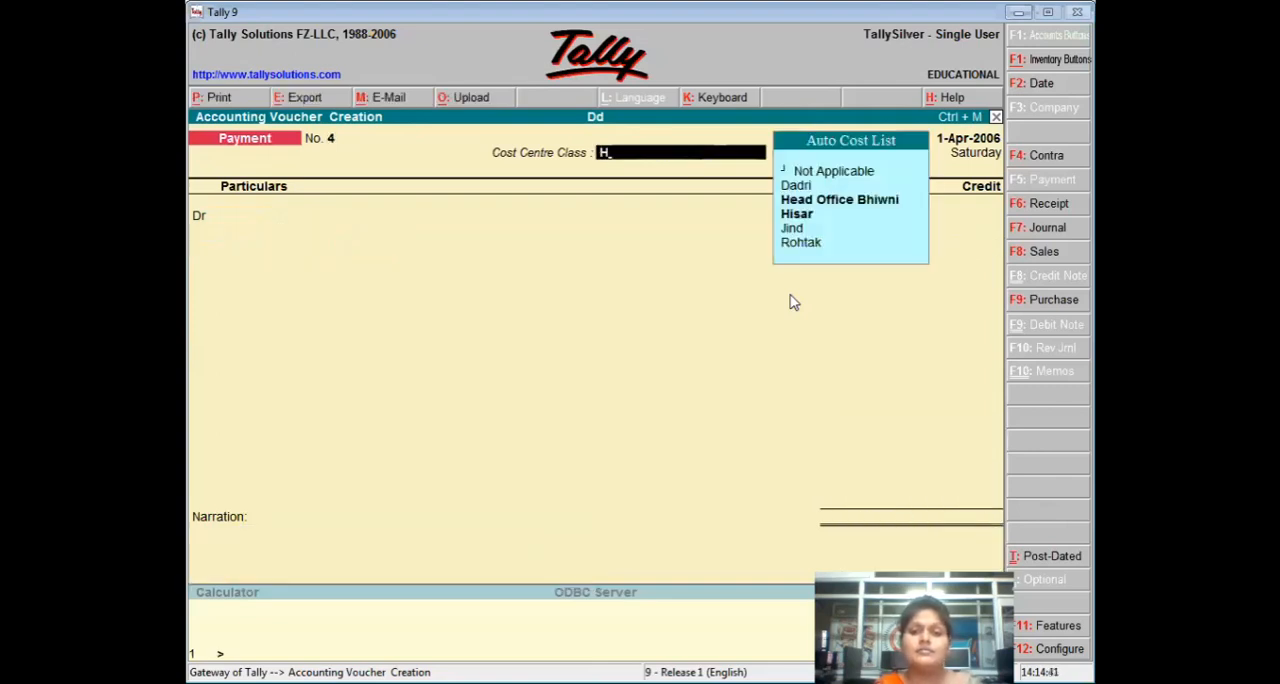
{"action": "key", "text": "Down"}
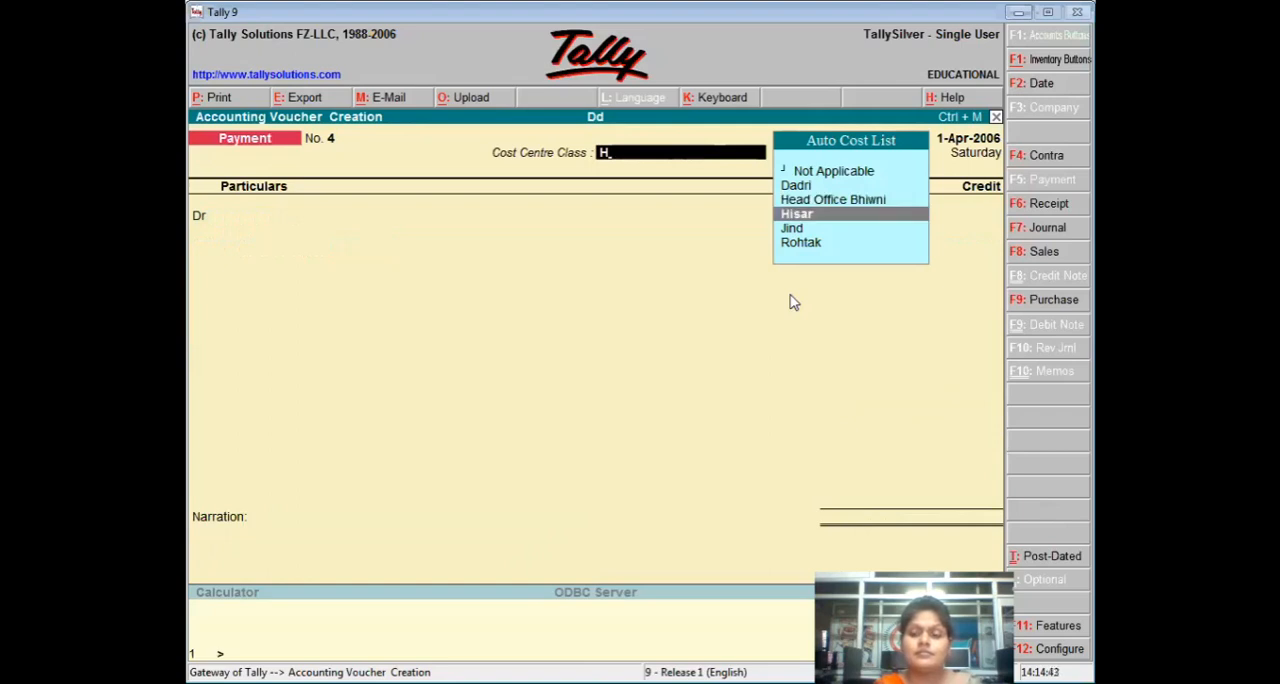
{"action": "key", "text": "Return"}
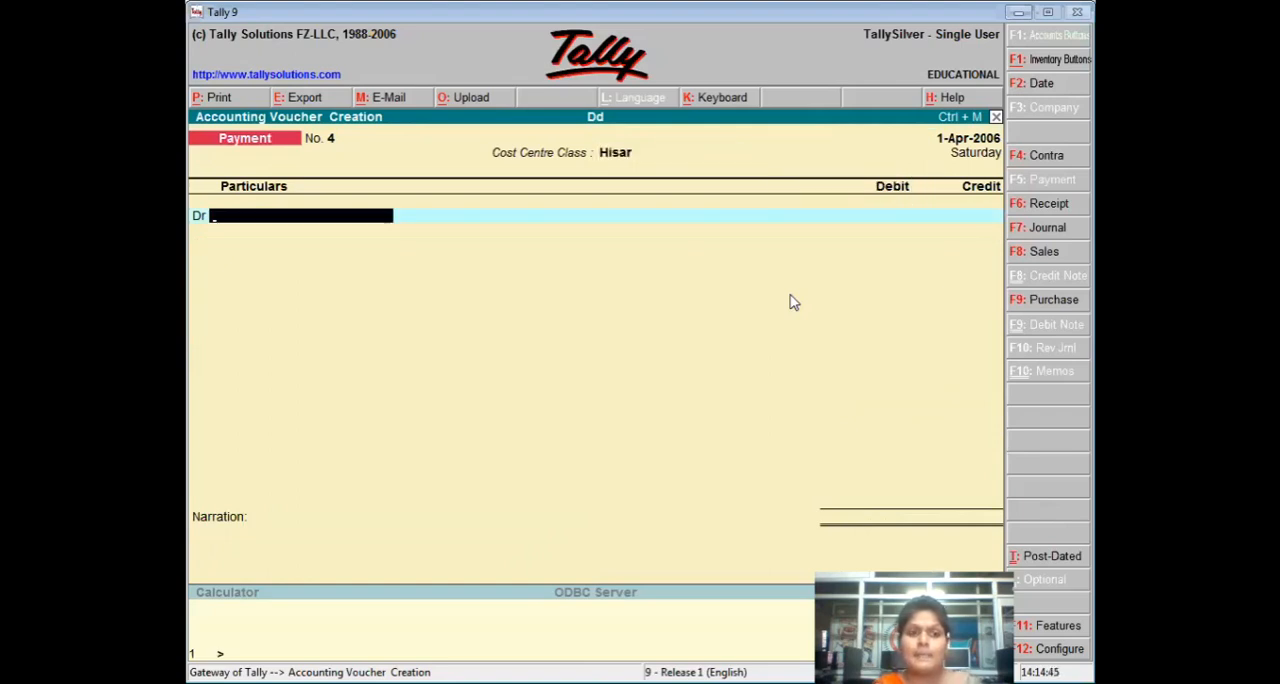
{"action": "type", "text": "Machine"}
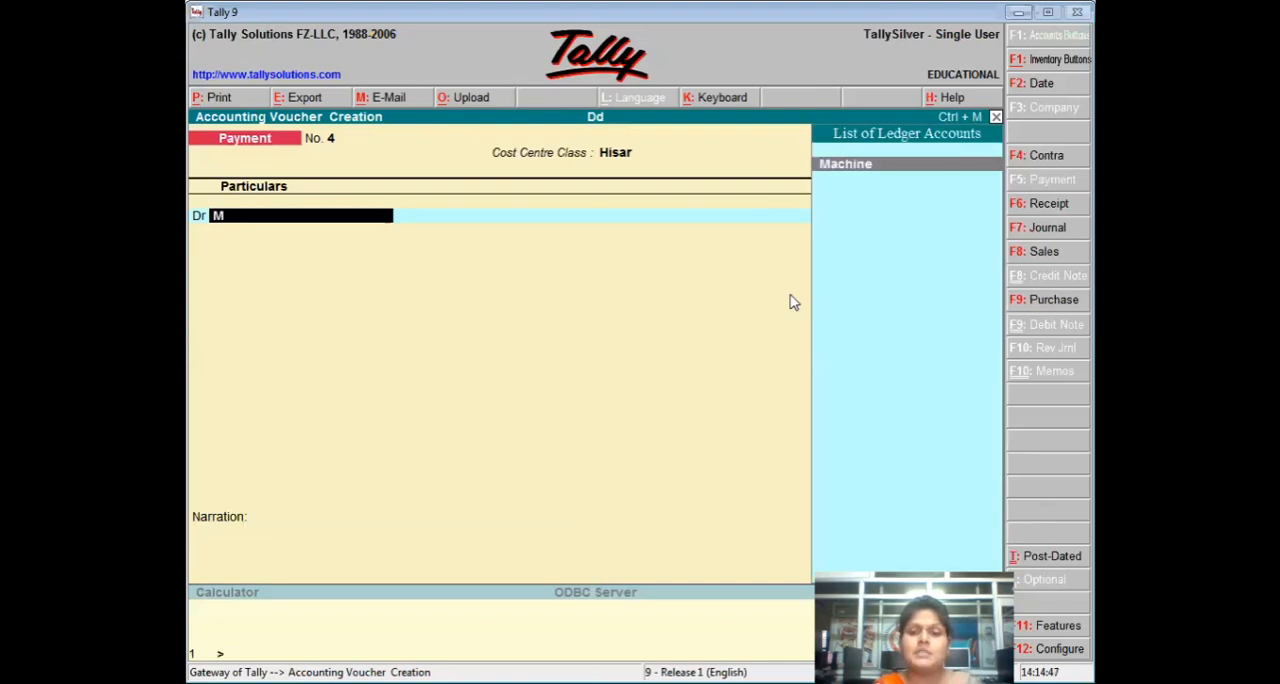
{"action": "key", "text": "Return"}
{"action": "type", "text": "8000"}
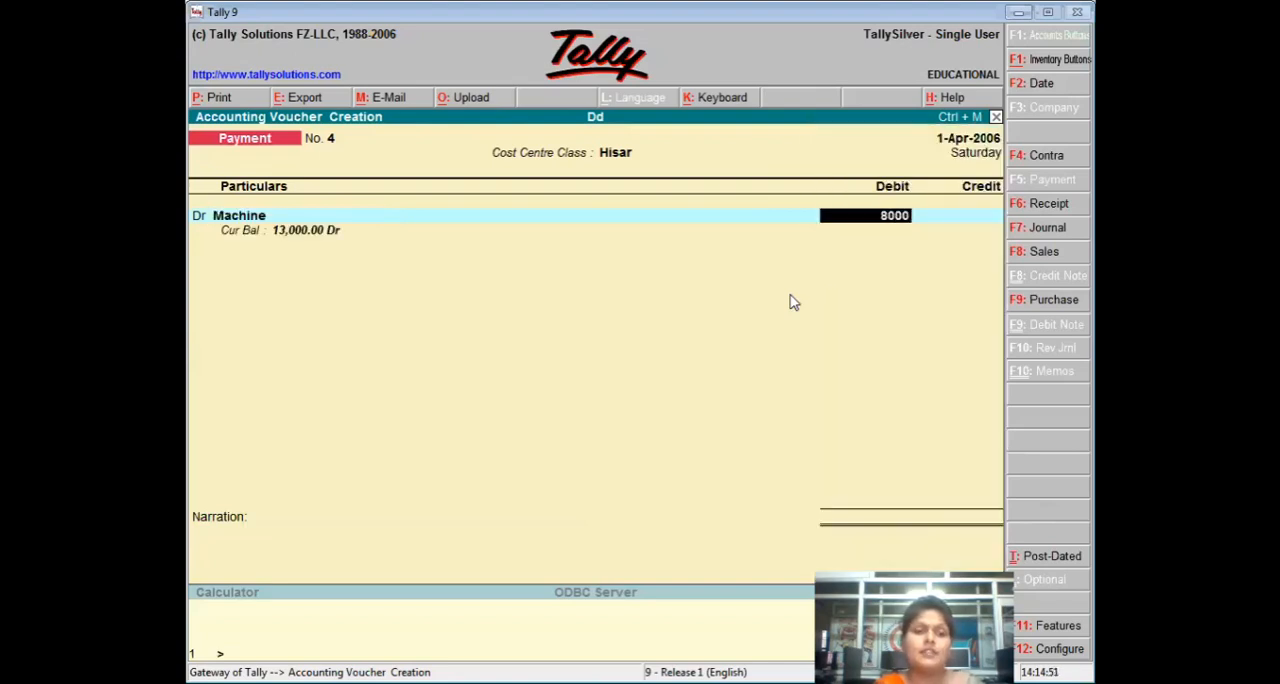
{"action": "key", "text": "Return"}
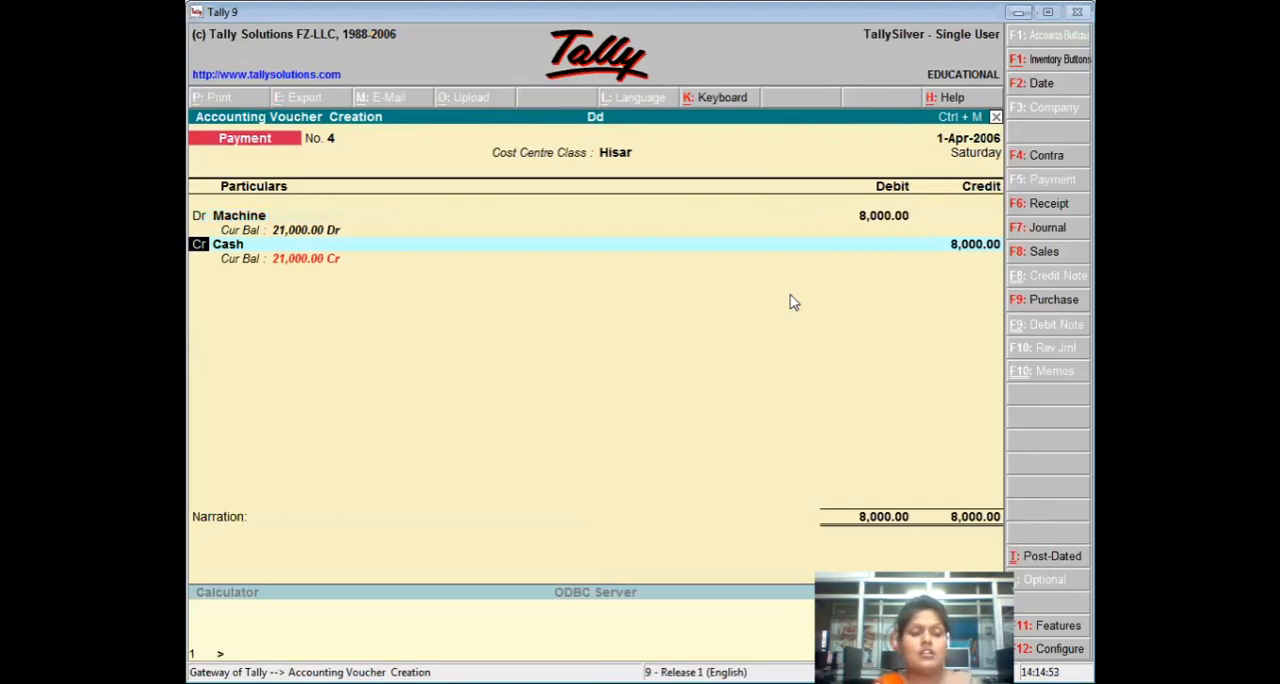
{"action": "key", "text": "Return"}
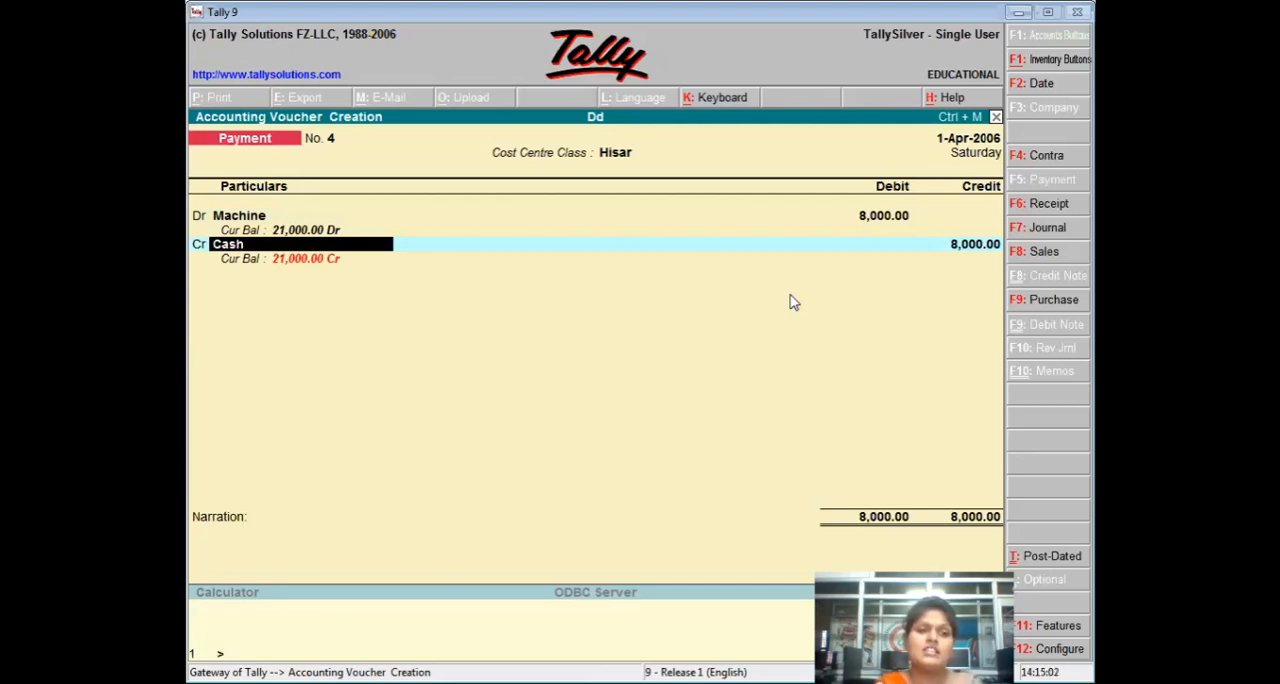
{"action": "key", "text": "ctrl+a"}
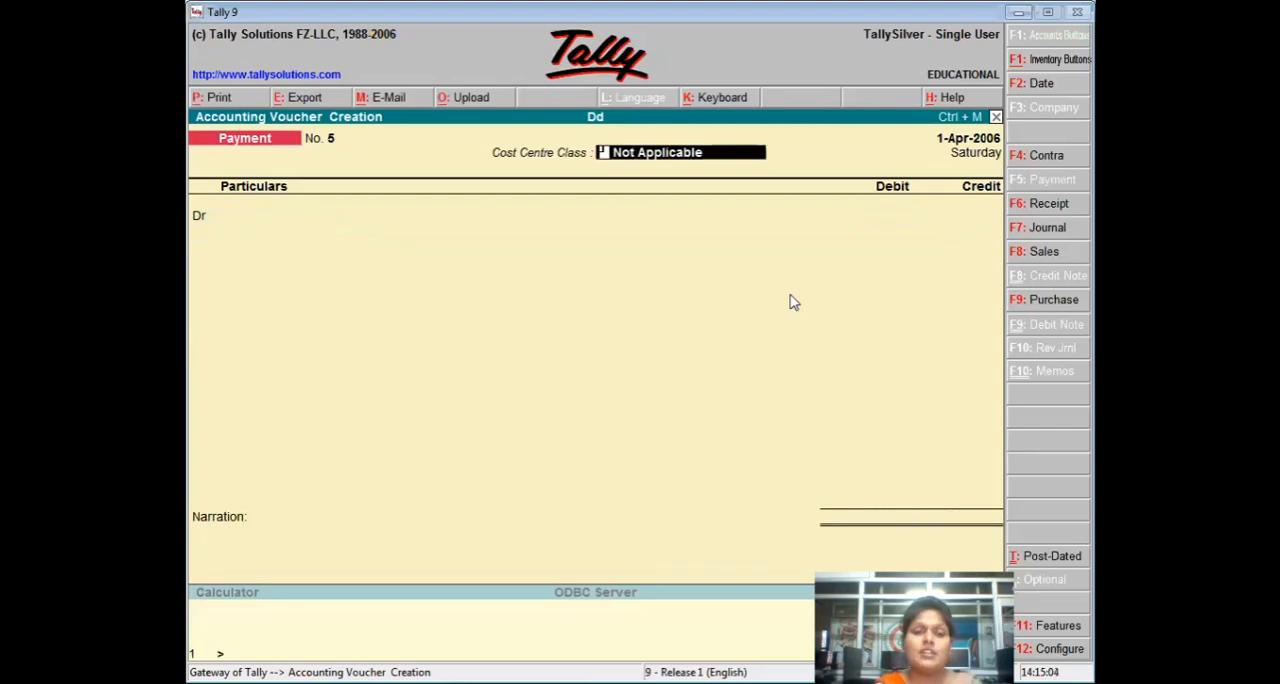
{"action": "type", "text": "D"}
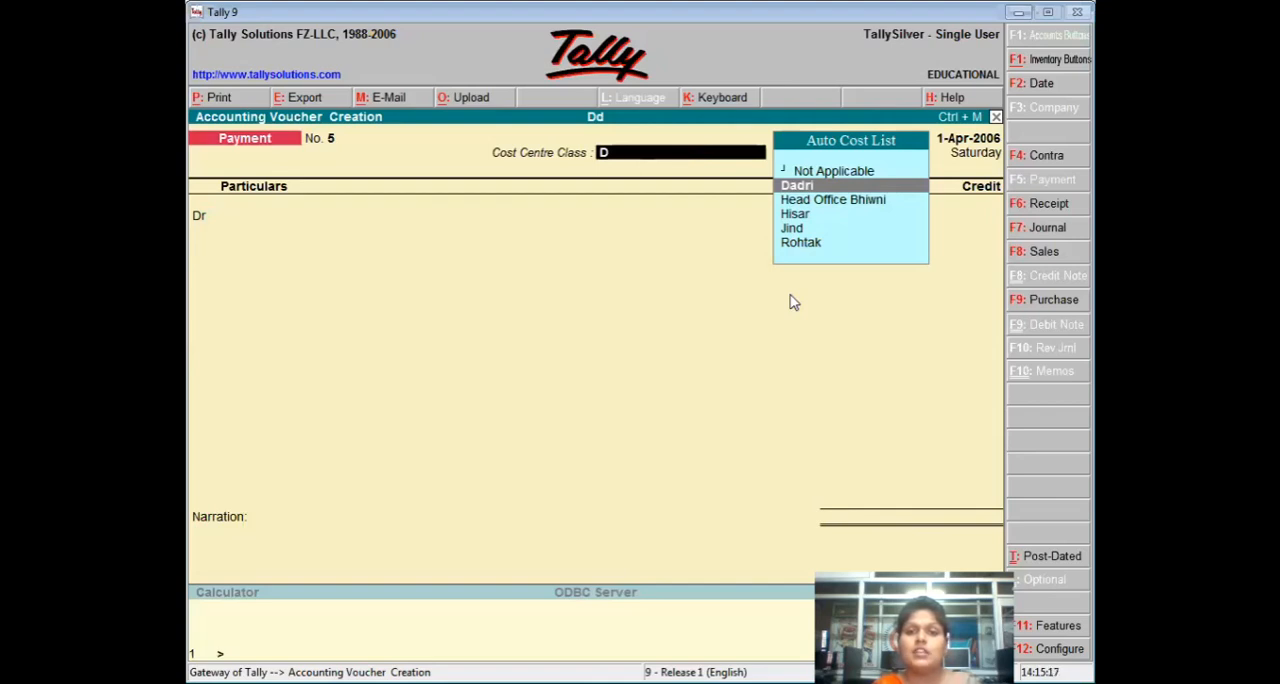
{"action": "key", "text": "Escape"}
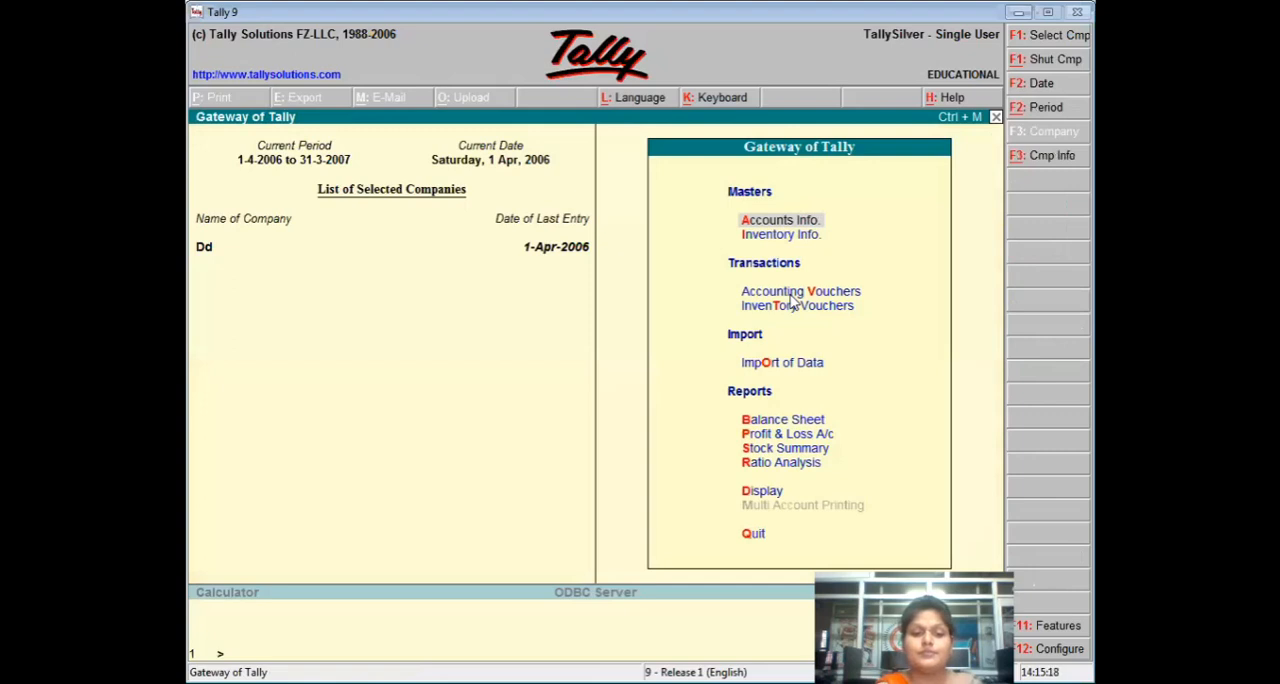
{"action": "key", "text": "v"}
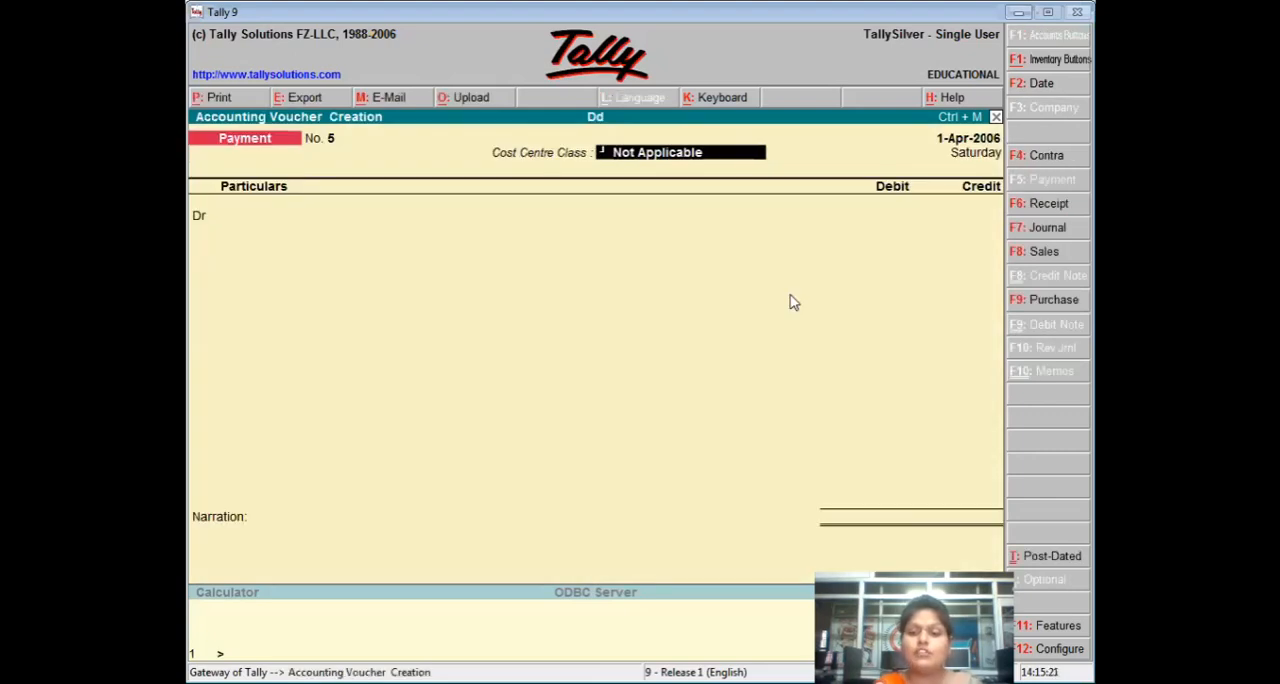
Review the saved payment vouchers back to No. 1 and return to the blank payment voucher.
{"action": "key", "text": "Page_Up"}
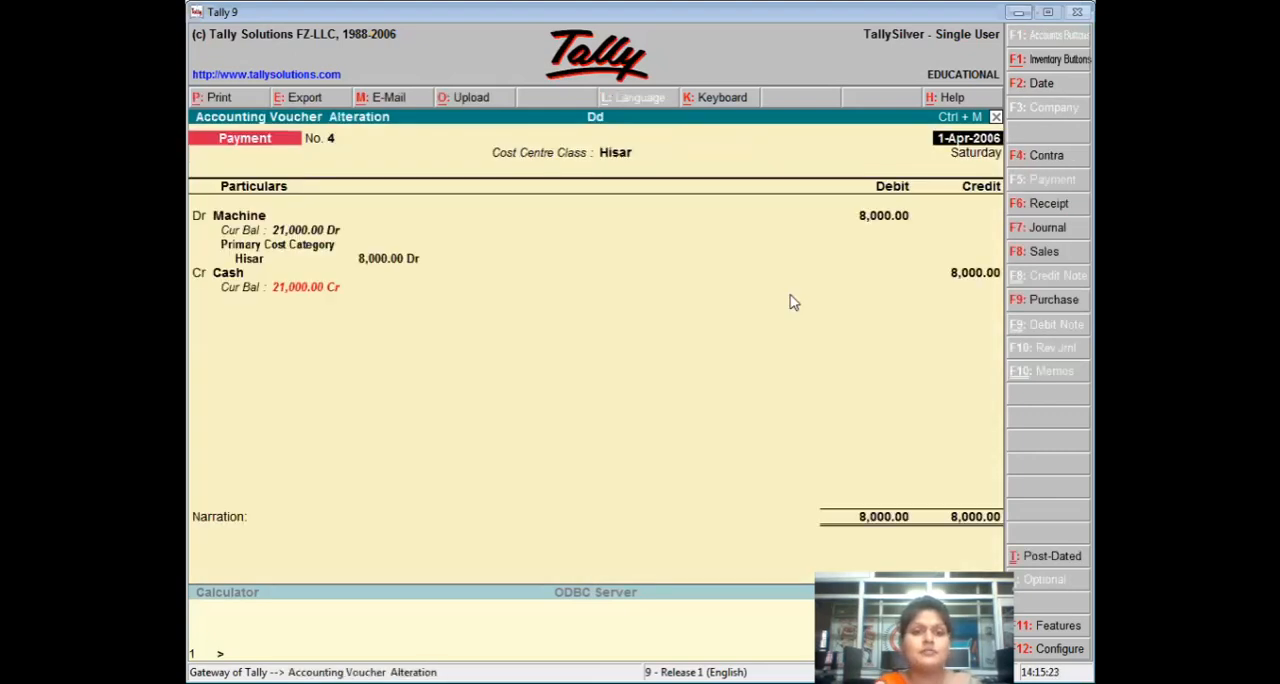
{"action": "key", "text": "Page_Up"}
{"action": "key", "text": "Page_Up"}
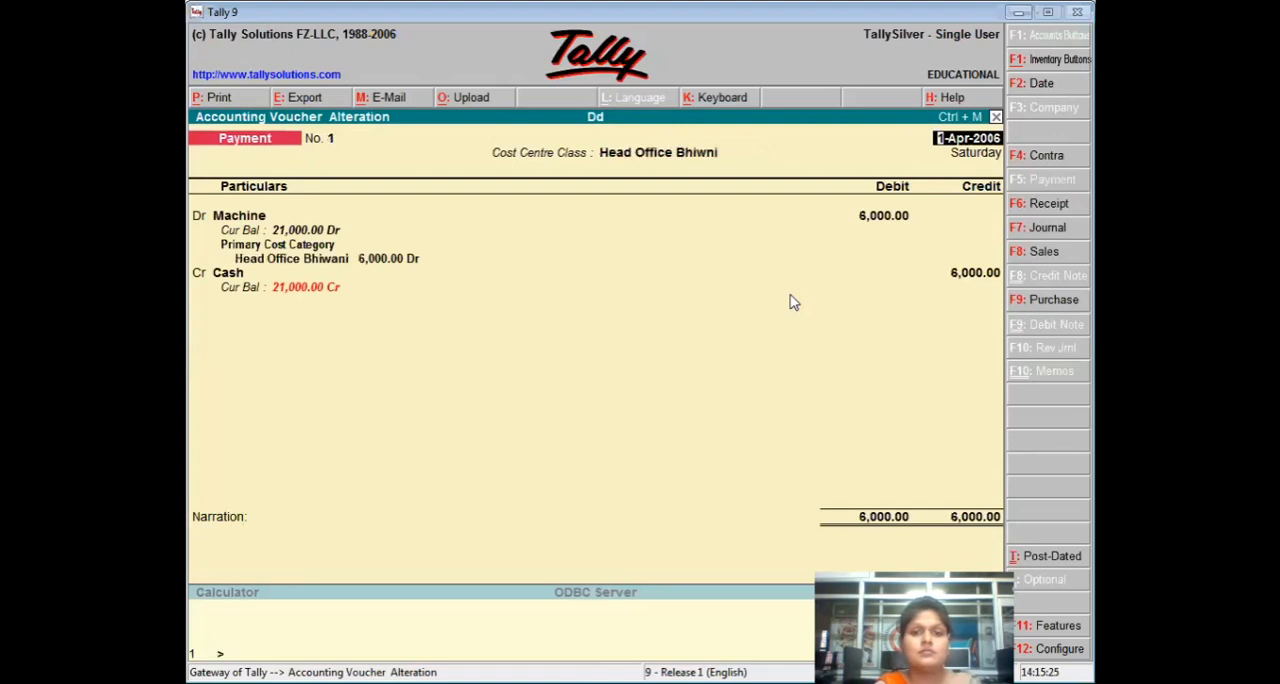
{"action": "key", "text": "Escape"}
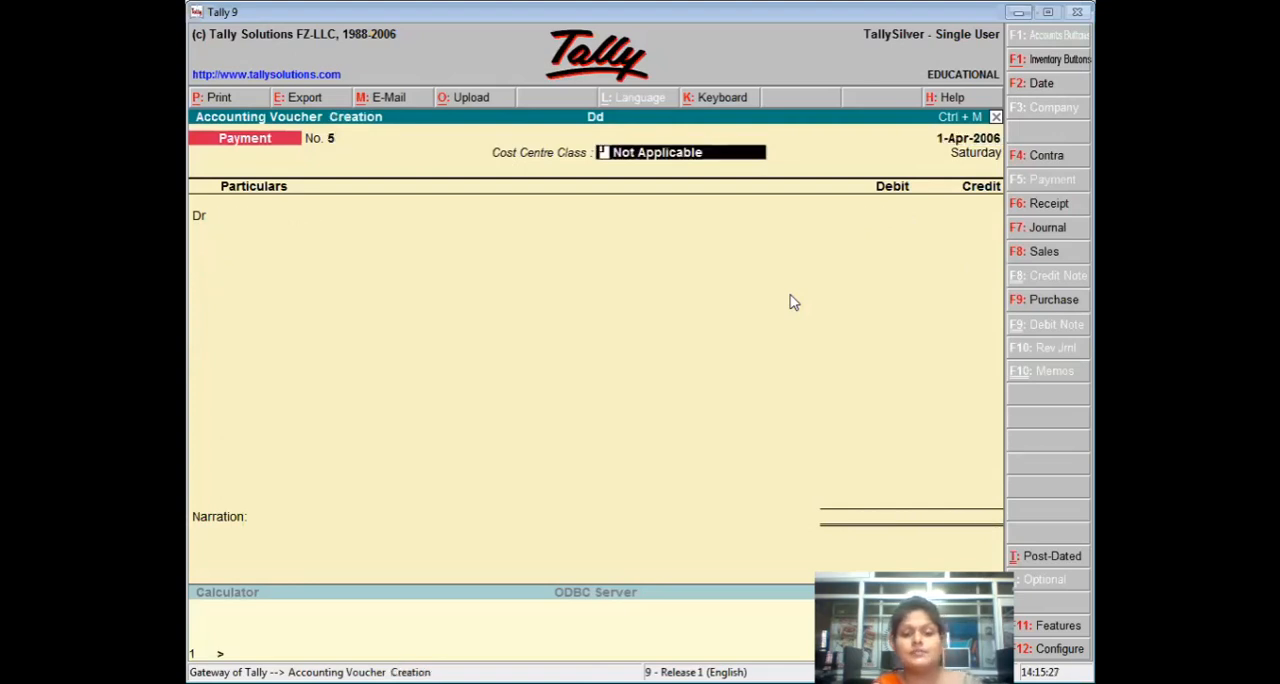
Record a payment voucher with Cost Centre Class Rohtak, debiting Machine 4500 and crediting Cash, and save it.
{"action": "type", "text": "Rohtak"}
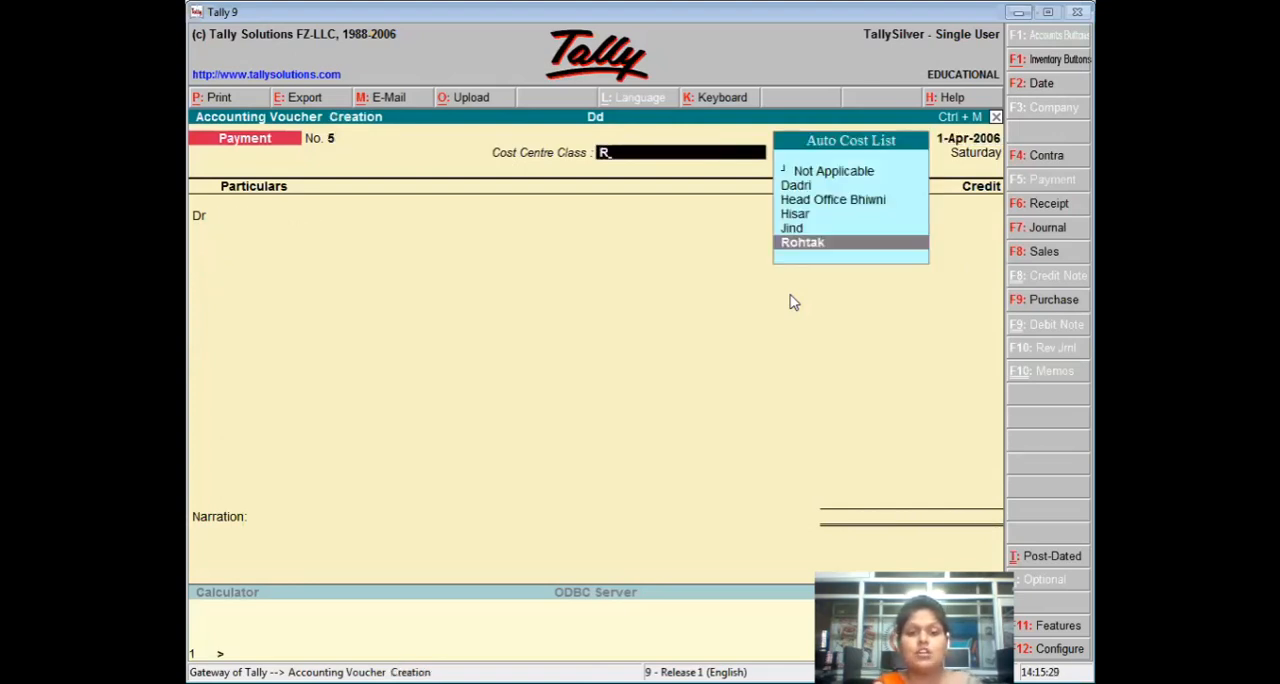
{"action": "key", "text": "Return"}
{"action": "type", "text": "M"}
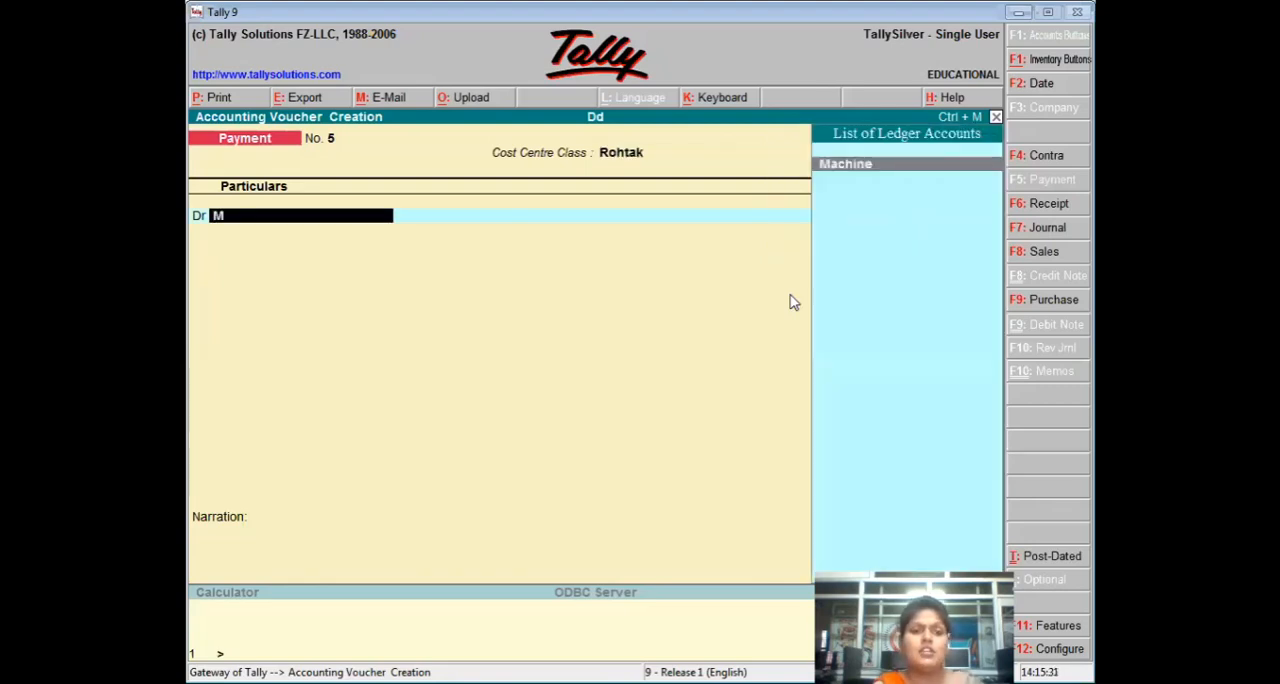
{"action": "key", "text": "Return"}
{"action": "type", "text": "4500"}
{"action": "key", "text": "Return"}
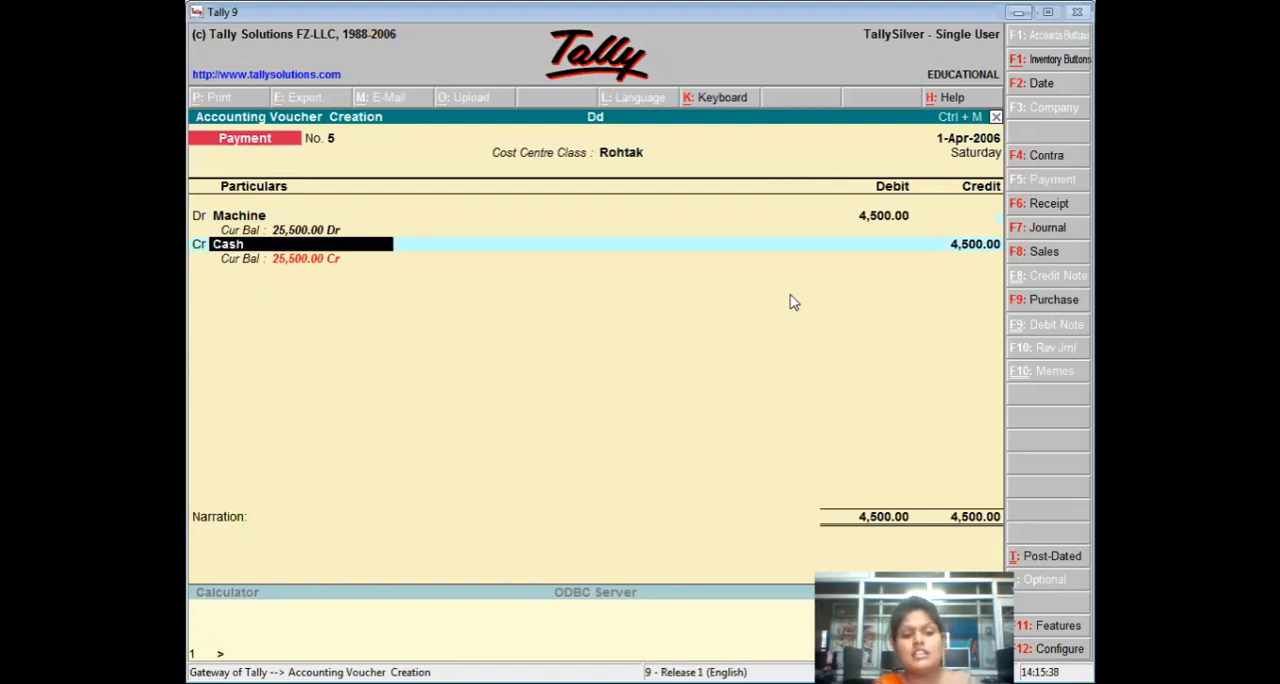
{"action": "key", "text": "ctrl+a"}
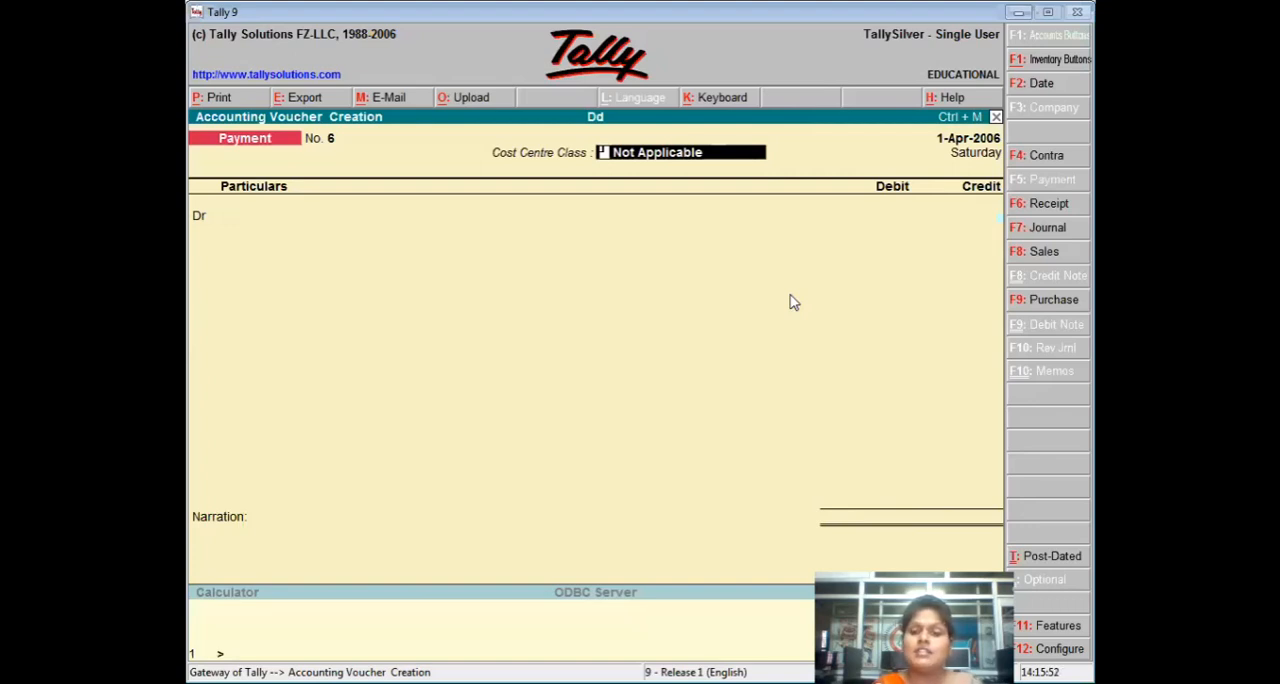
In a new payment voucher with Cost Centre Class Jind, create the debit ledger Mobile under Fixed Assets.
{"action": "type", "text": "J"}
{"action": "key", "text": "Return"}
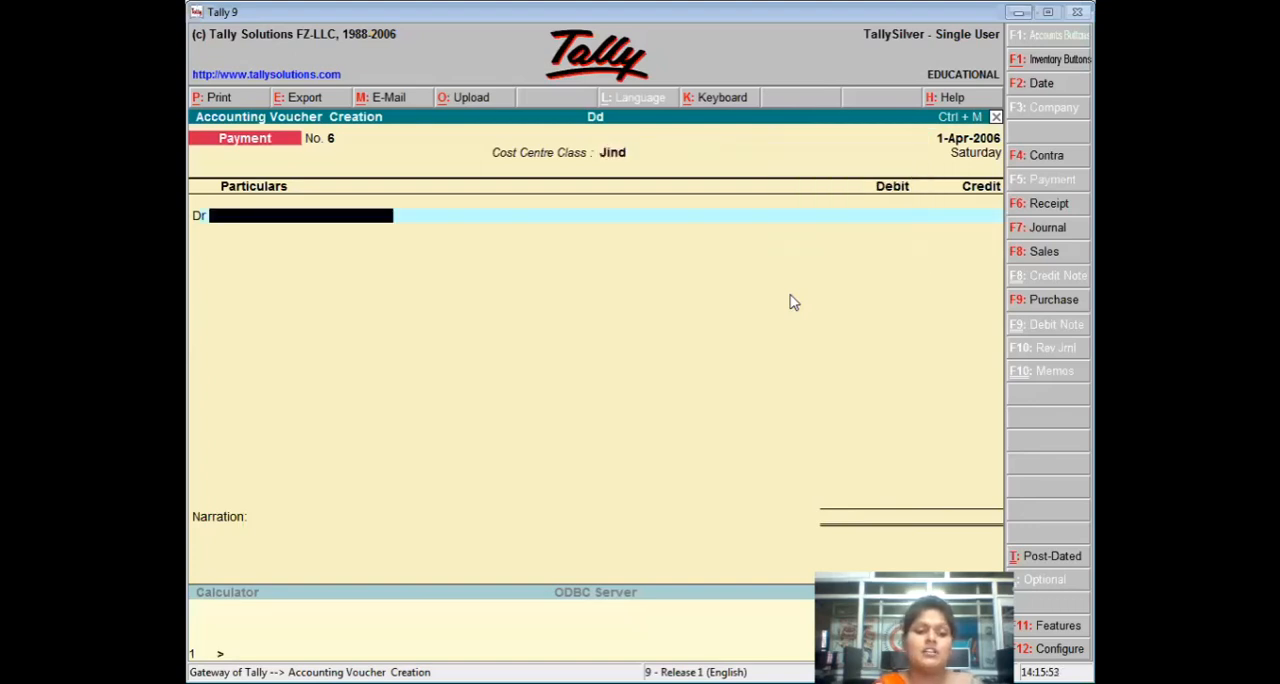
{"action": "key", "text": "alt+c"}
{"action": "type", "text": "Mo"}
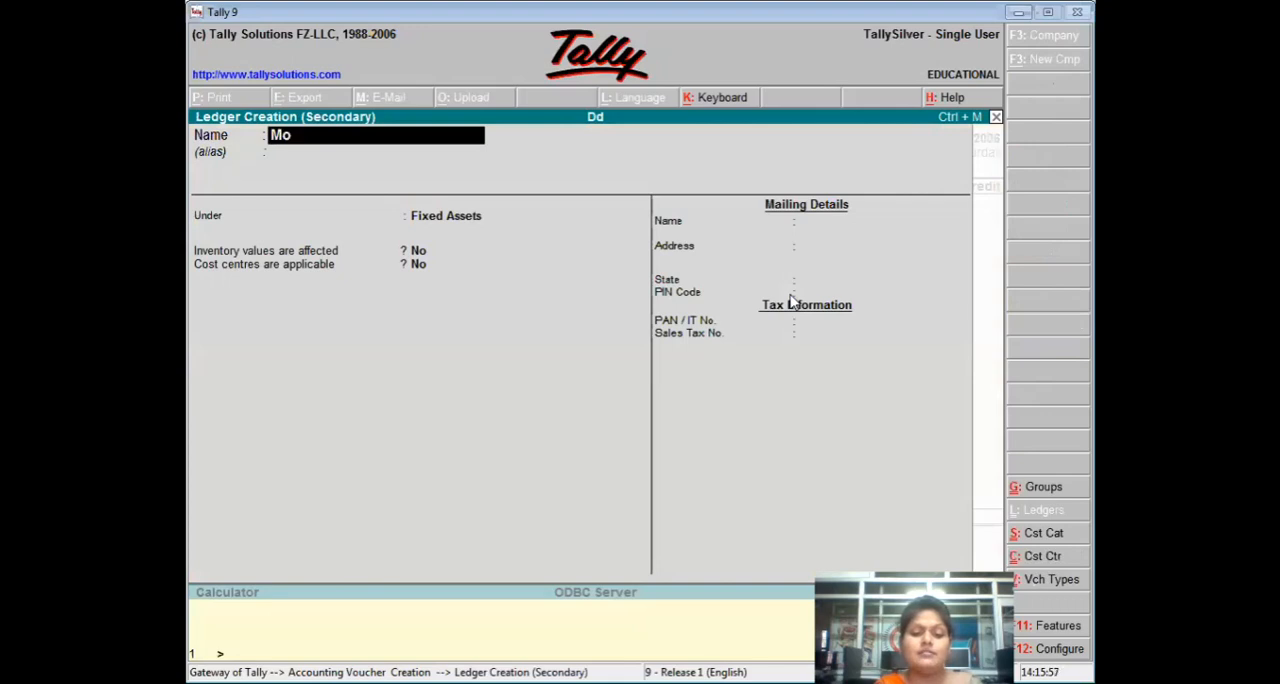
{"action": "type", "text": "bile"}
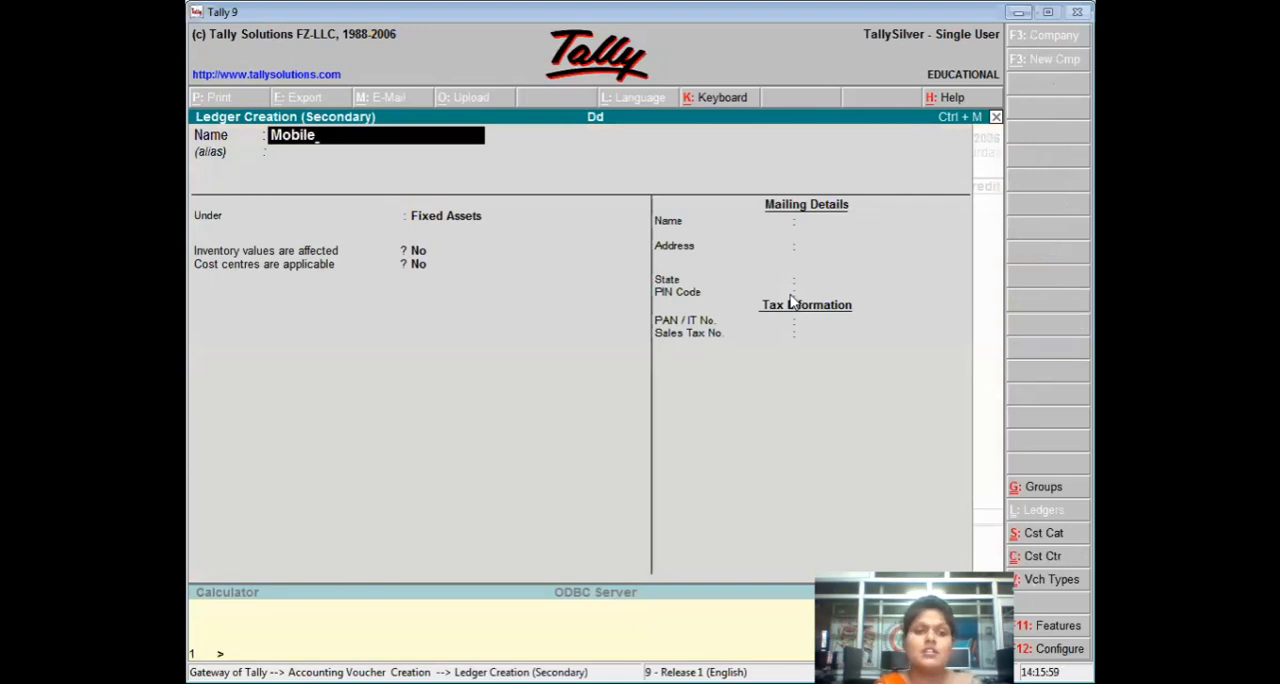
{"action": "key", "text": "Return"}
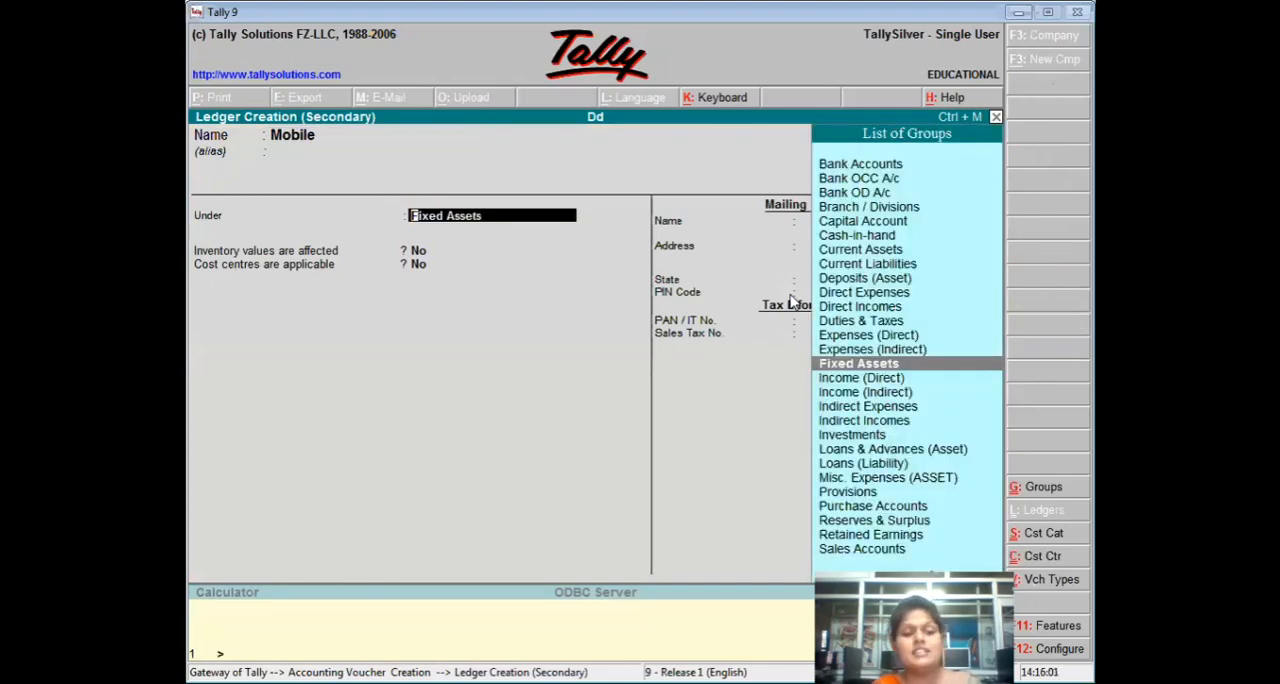
{"action": "key", "text": "ctrl+a"}
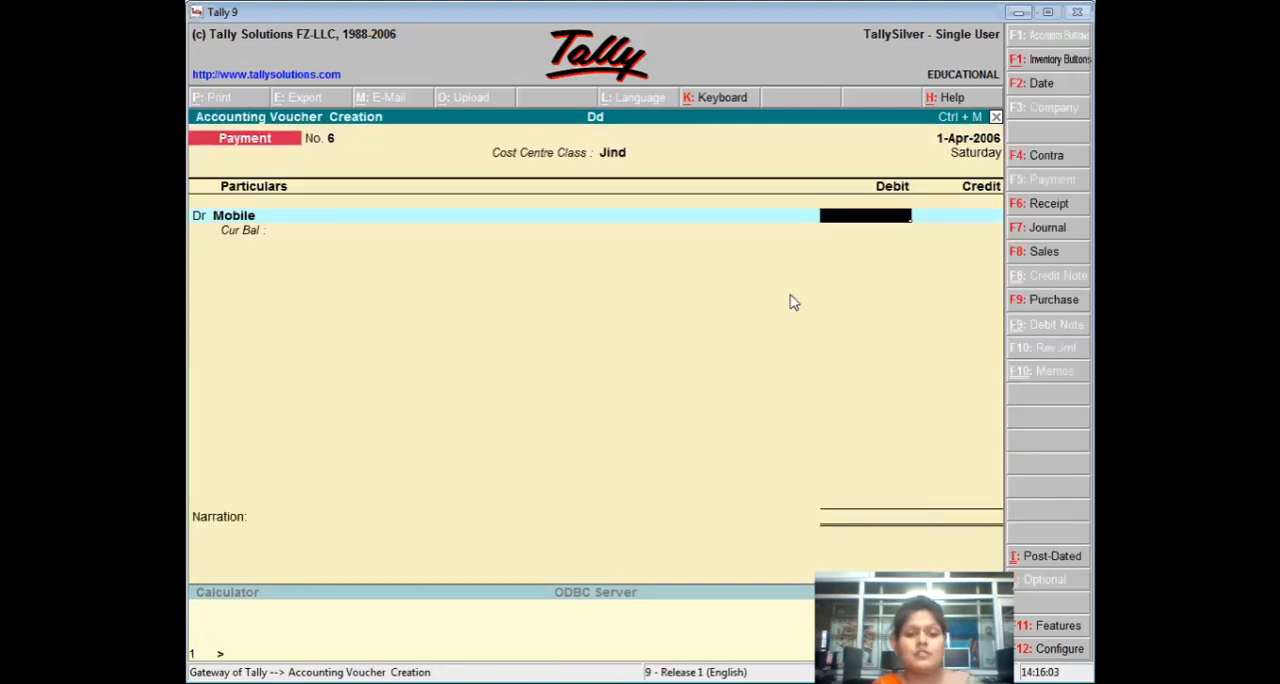
Debit Mobile with 4500, credit Cash for the same amount, save the Jind payment voucher and leave voucher entry.
{"action": "type", "text": "4,5"}
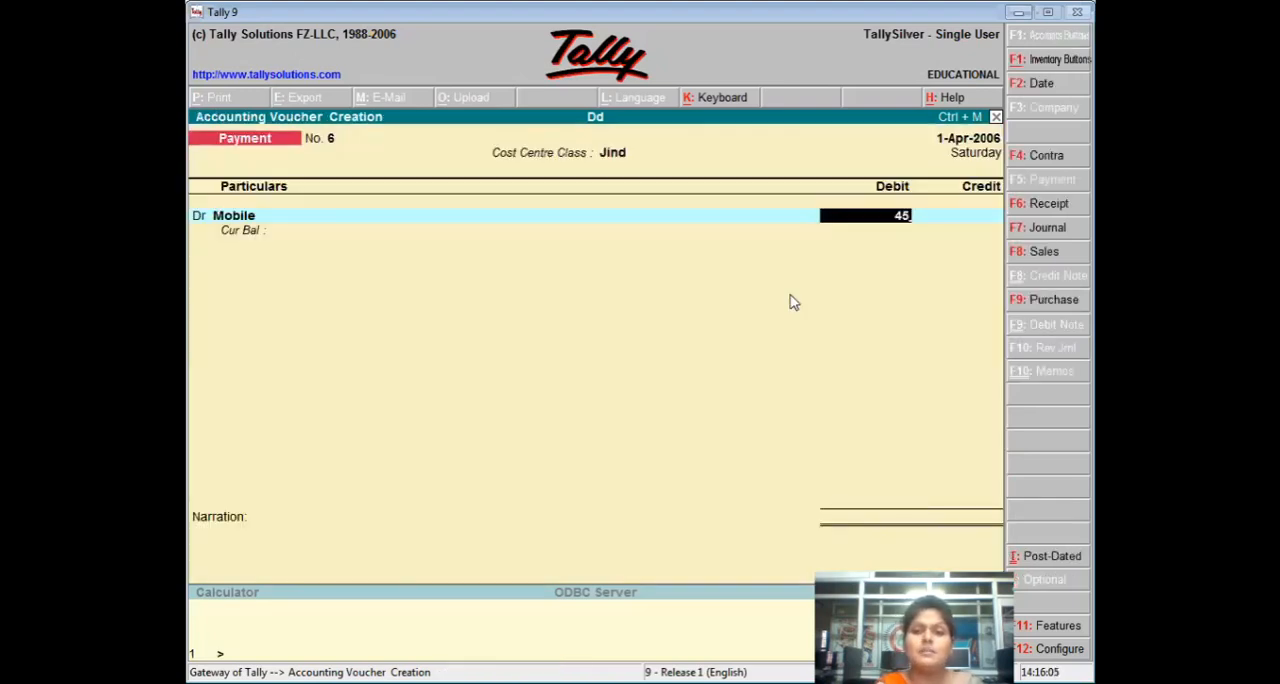
{"action": "type", "text": "00"}
{"action": "key", "text": "Return"}
{"action": "key", "text": "Return"}
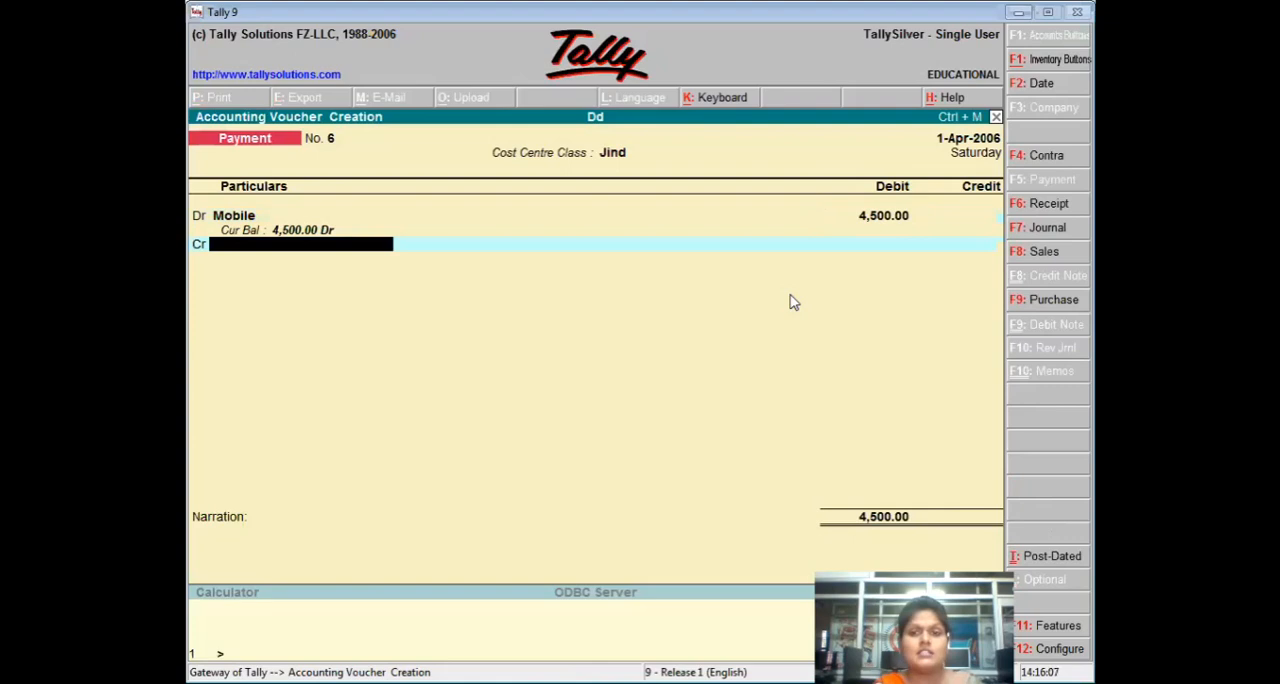
{"action": "type", "text": "Cash"}
{"action": "key", "text": "Return"}
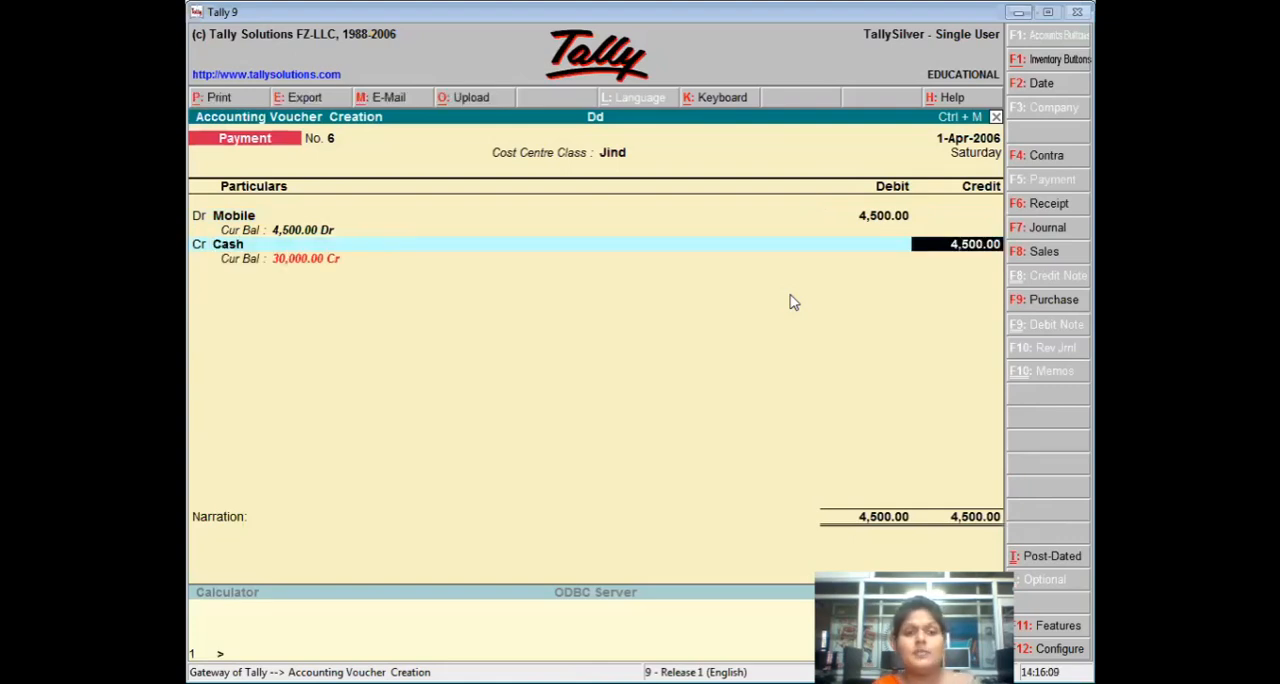
{"action": "key", "text": "ctrl+a"}
{"action": "key", "text": "Escape"}
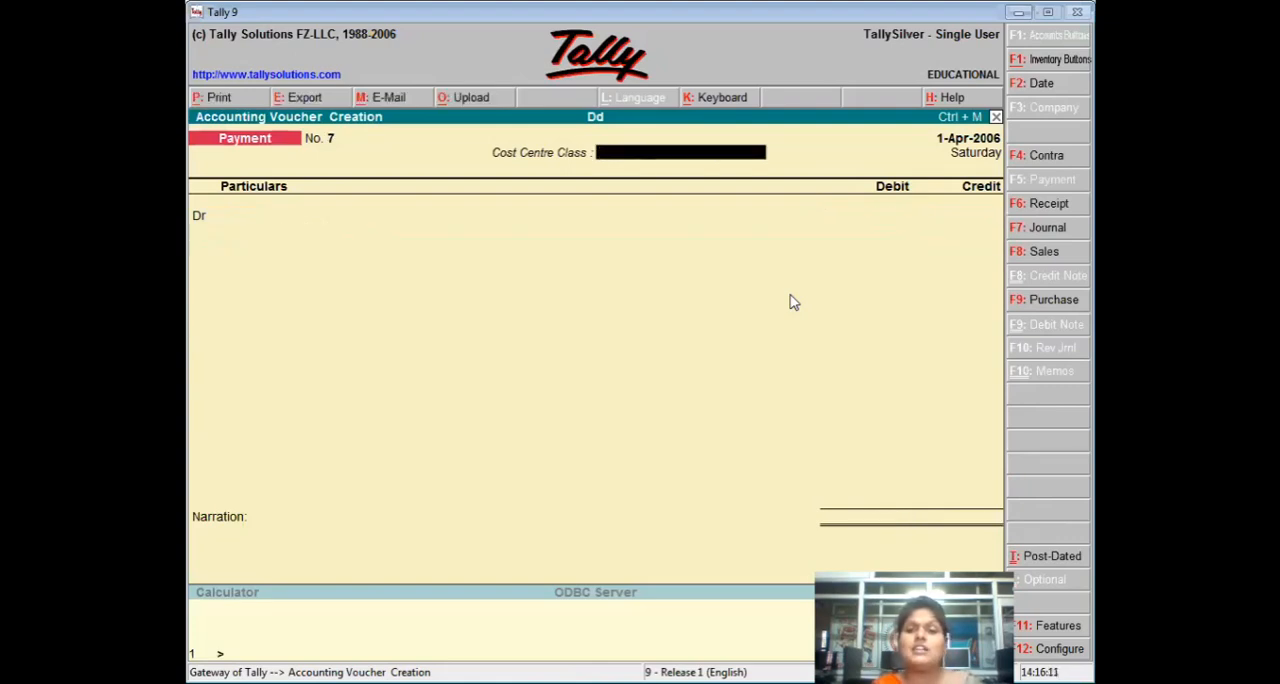
{"action": "key", "text": "Escape"}
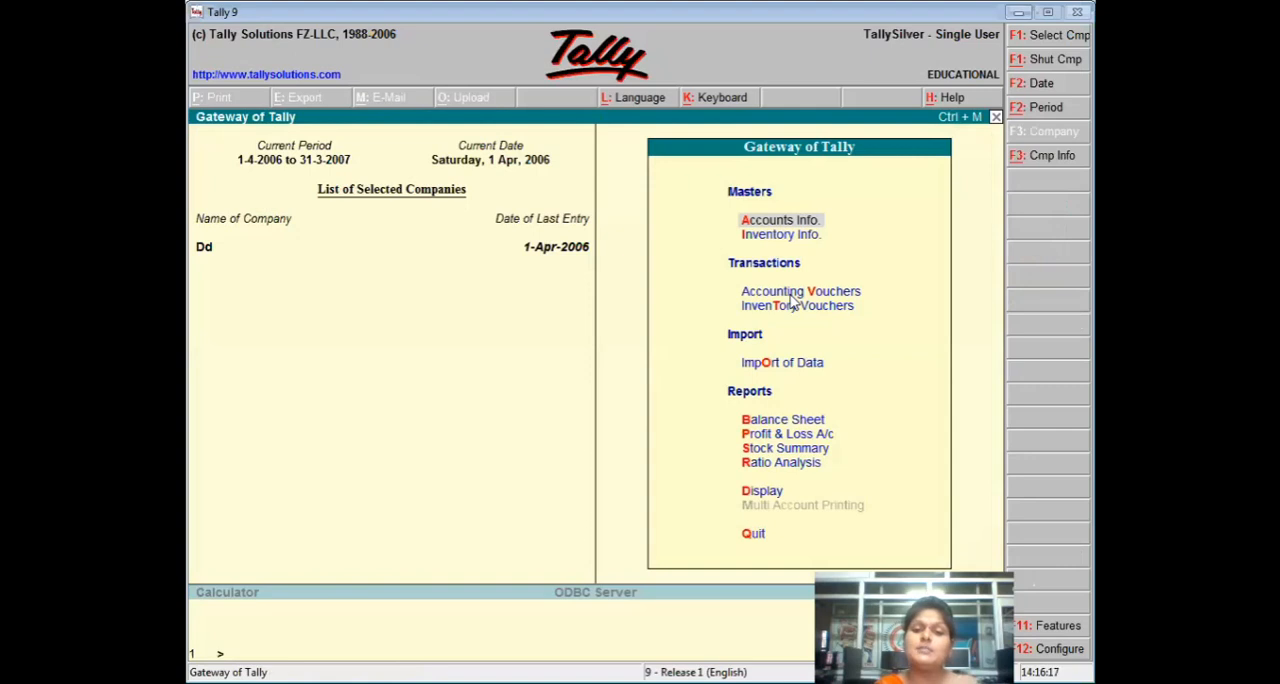
Display the Cost Category Summary from the Statements of Accounts and drill down to the Cost Centre Summary of Primary Cost Category.
{"action": "key", "text": "d"}
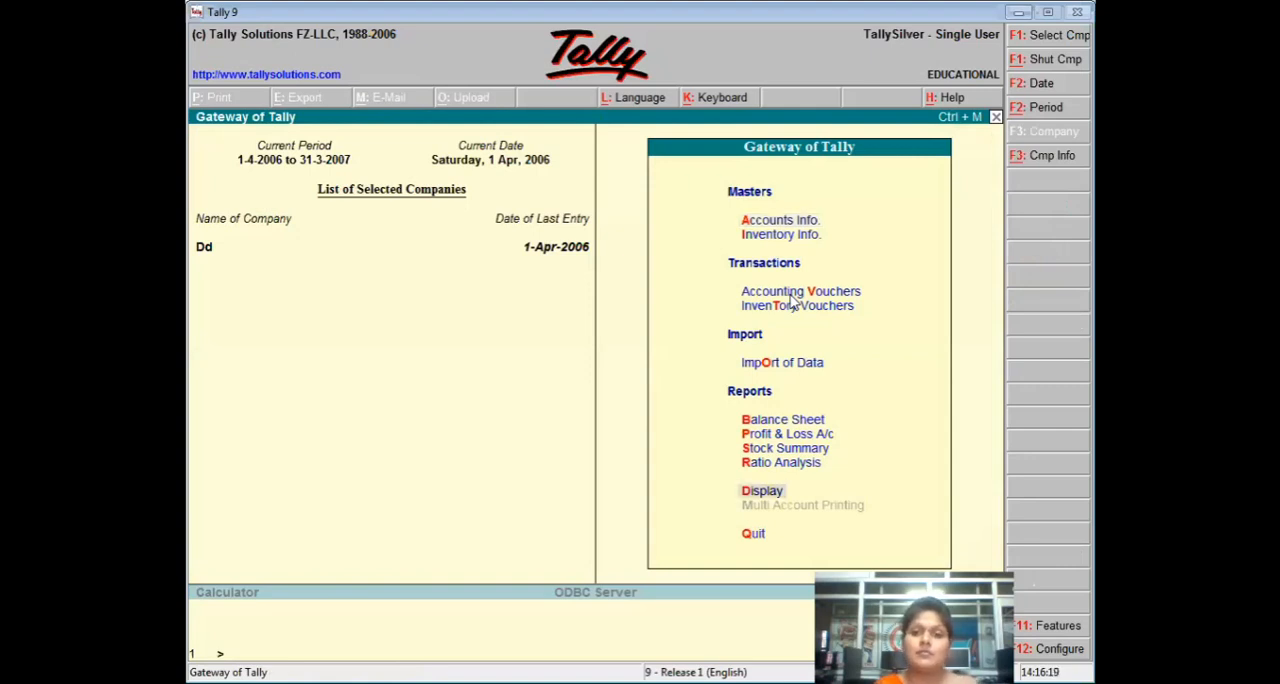
{"action": "key", "text": "Return"}
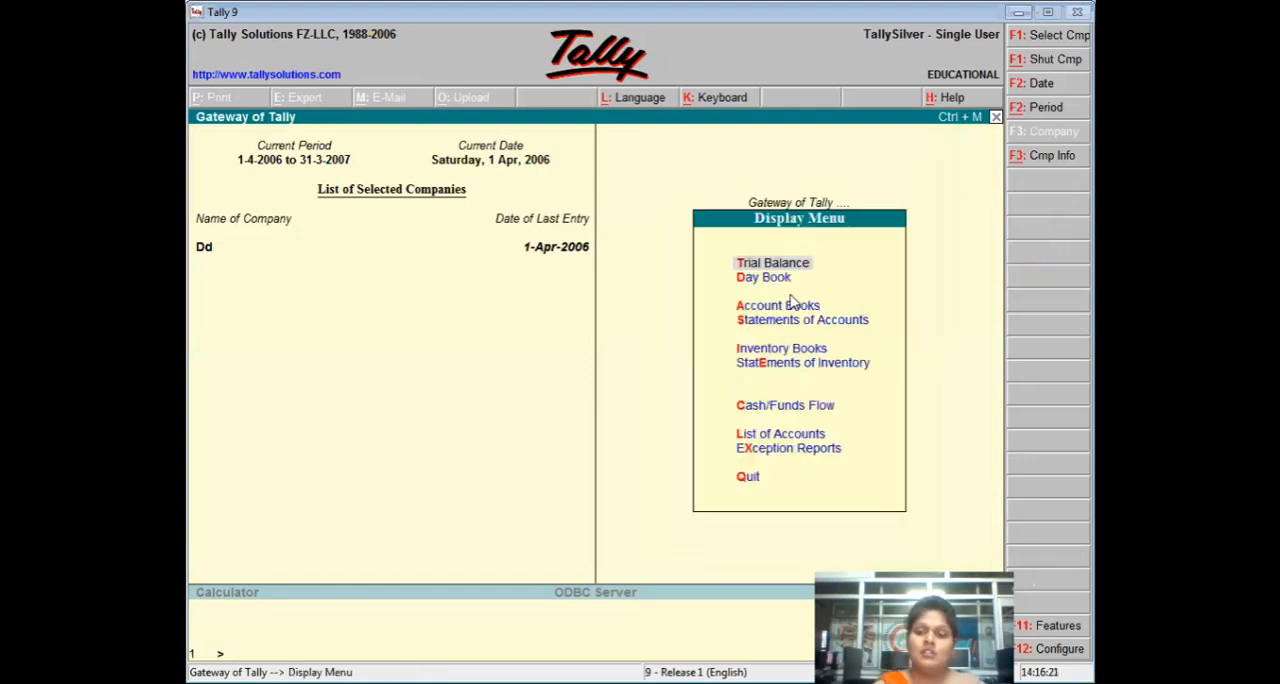
{"action": "key", "text": "Down"}
{"action": "key", "text": "Down"}
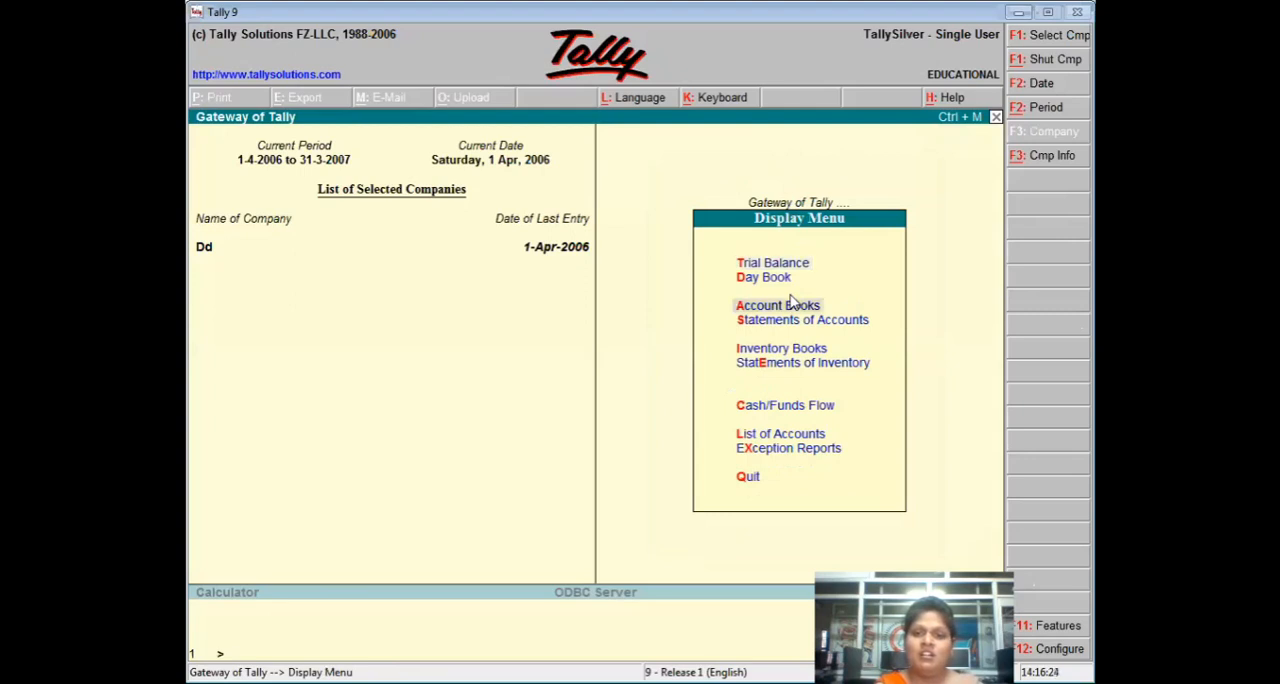
{"action": "key", "text": "Down"}
{"action": "key", "text": "Return"}
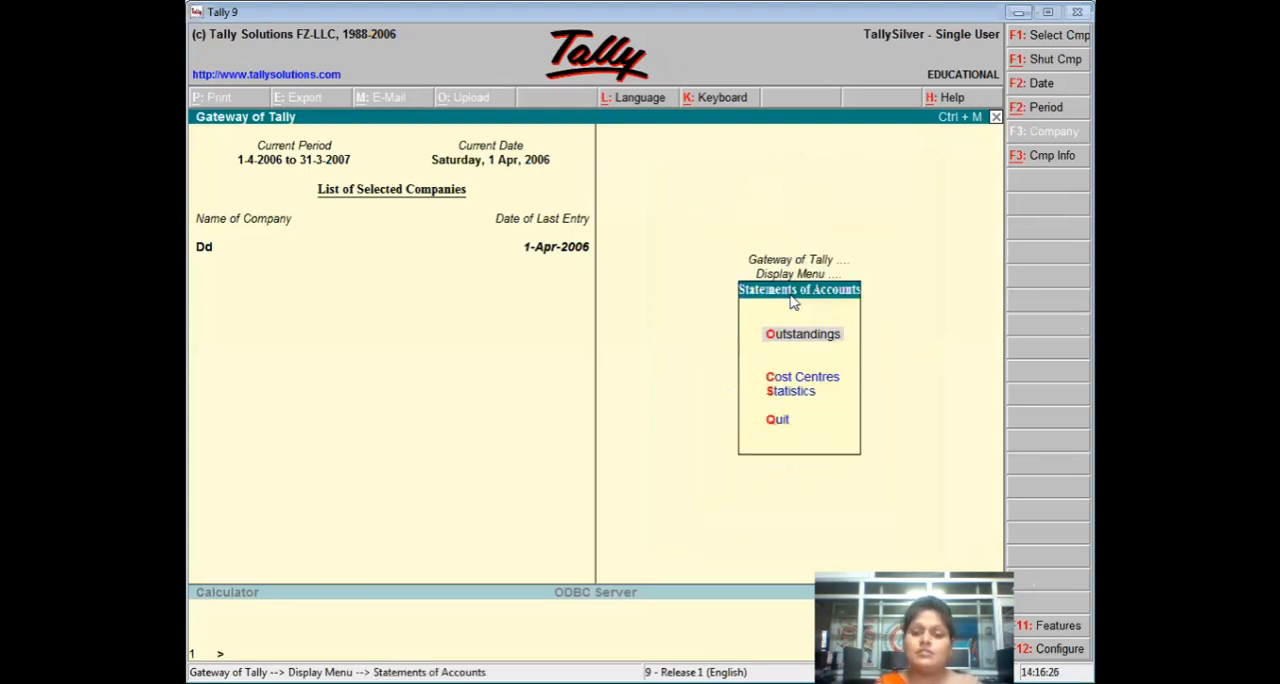
{"action": "key", "text": "Down"}
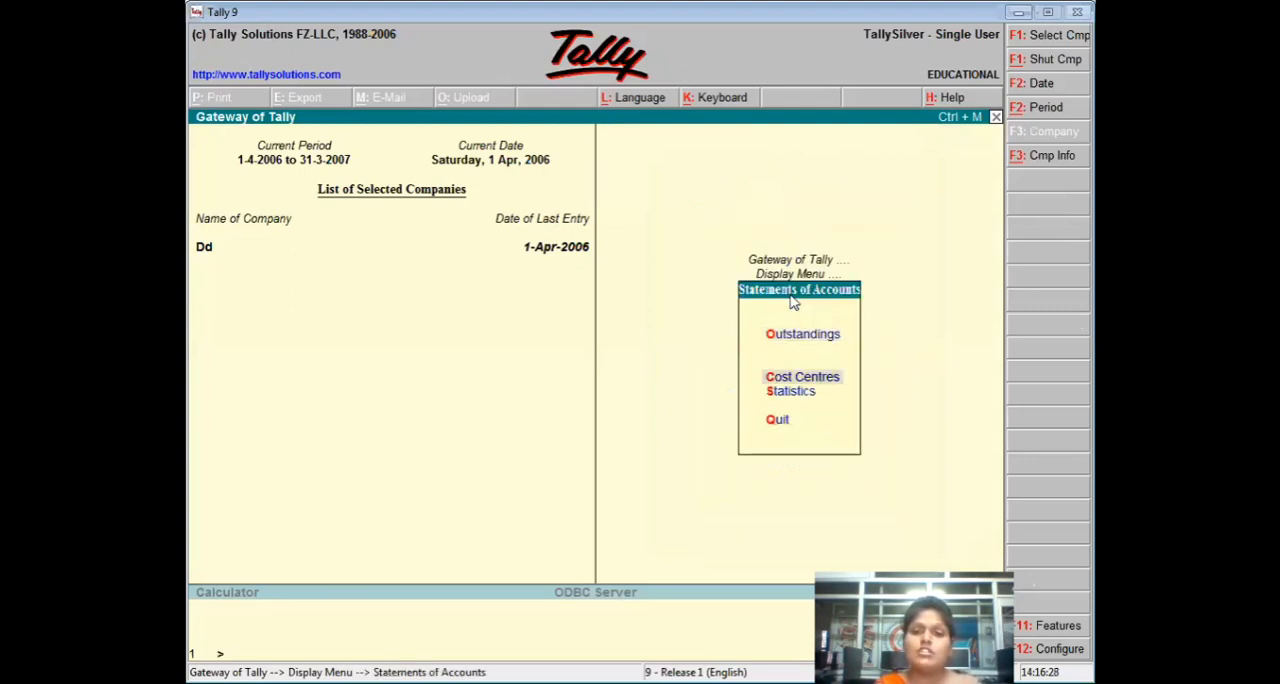
{"action": "key", "text": "Return"}
{"action": "key", "text": "Return"}
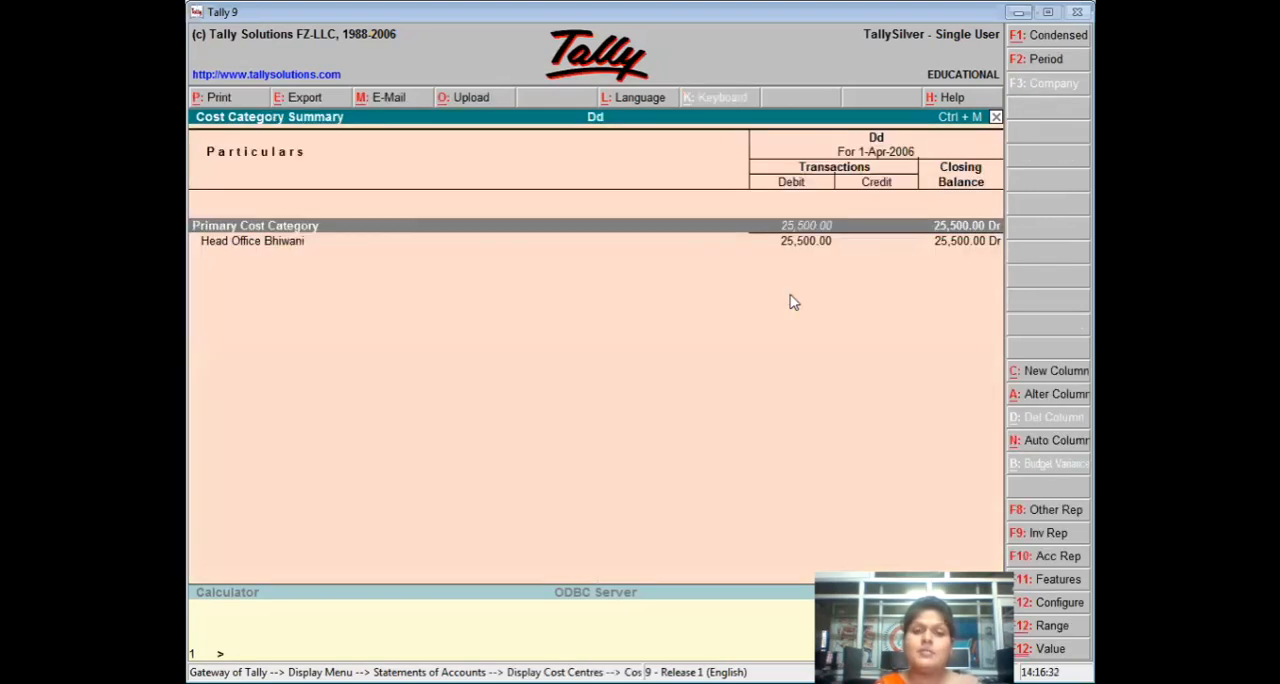
{"action": "key", "text": "Return"}
Drill down from Head Office Bhiwani to its Machine payment voucher, examine it, and return to the Cost Centre Summary.
{"action": "key", "text": "Return"}
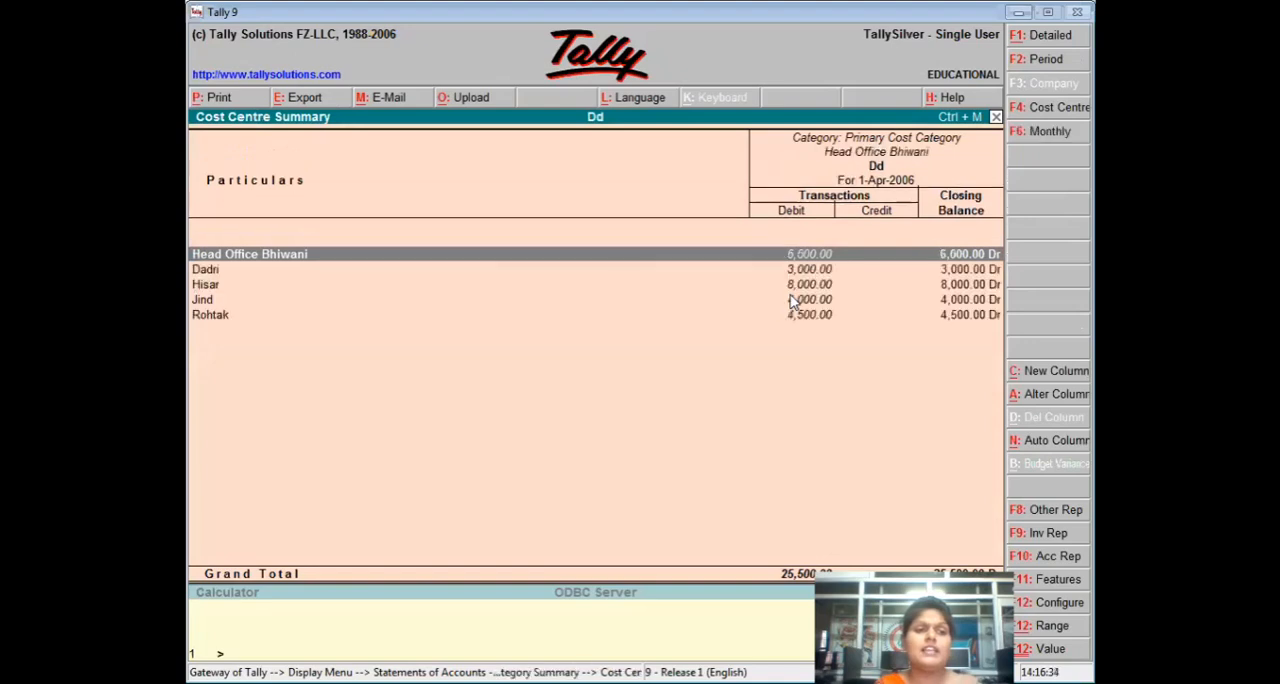
{"action": "key", "text": "Return"}
{"action": "key", "text": "Return"}
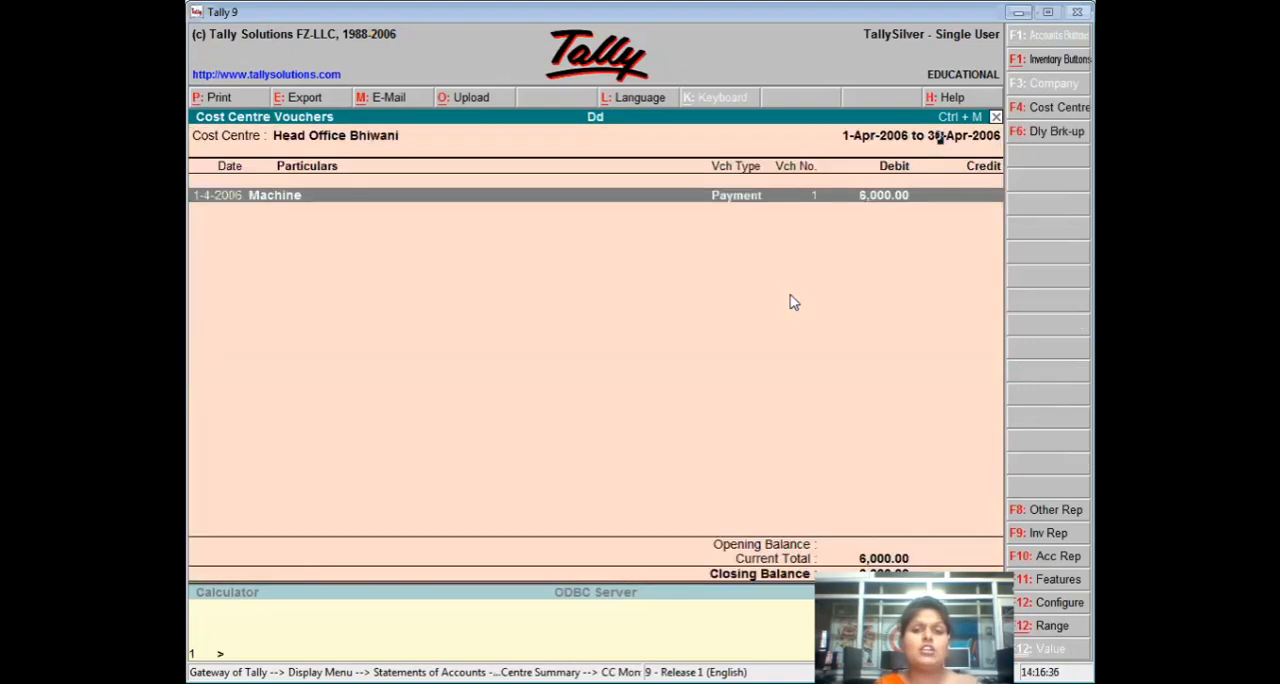
{"action": "key", "text": "Return"}
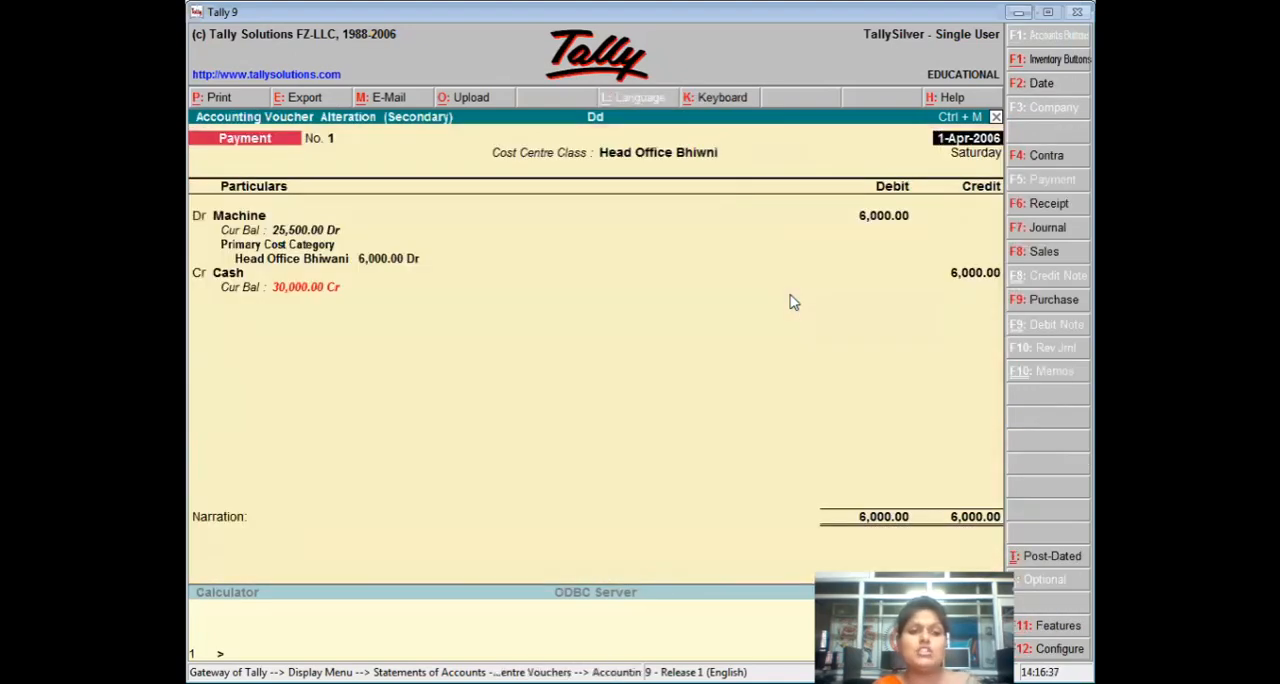
{"action": "key", "text": "Escape"}
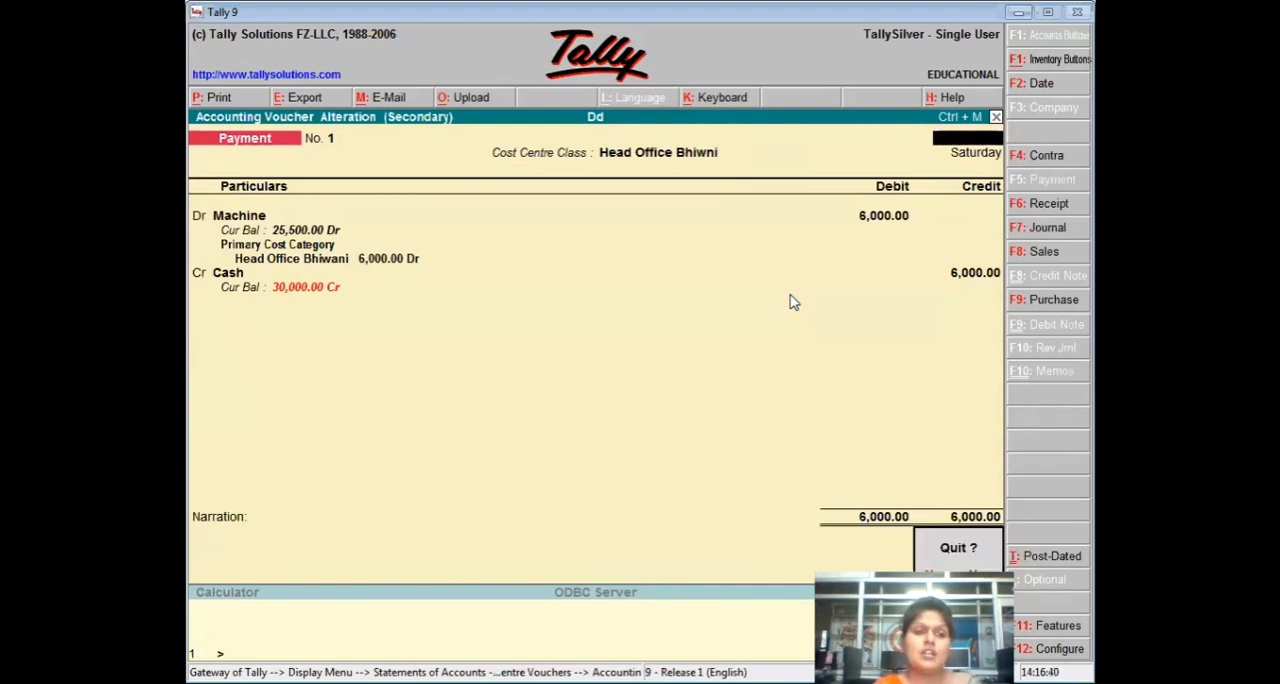
{"action": "key", "text": "Return"}
{"action": "key", "text": "Escape"}
{"action": "key", "text": "Escape"}
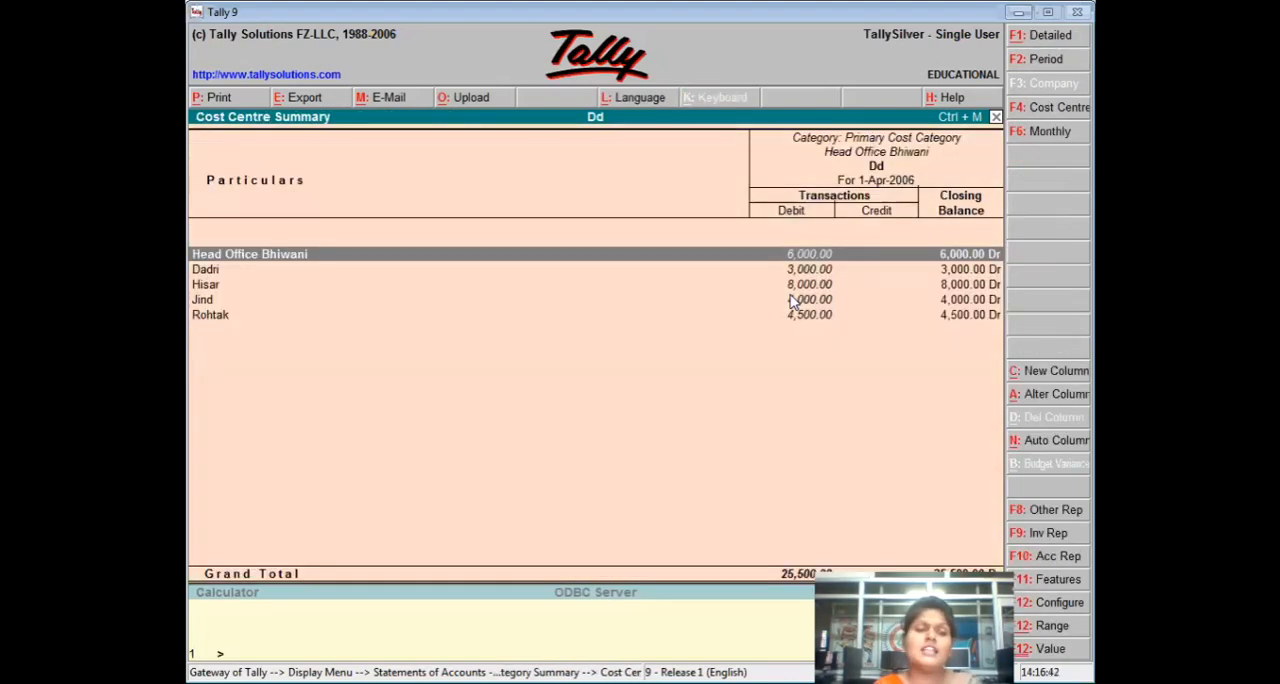
Examine the vouchers booked to the Jind cost centre, including its Machine payment, and return to the Cost Centre Summary.
{"action": "key", "text": "Down"}
{"action": "key", "text": "Down"}
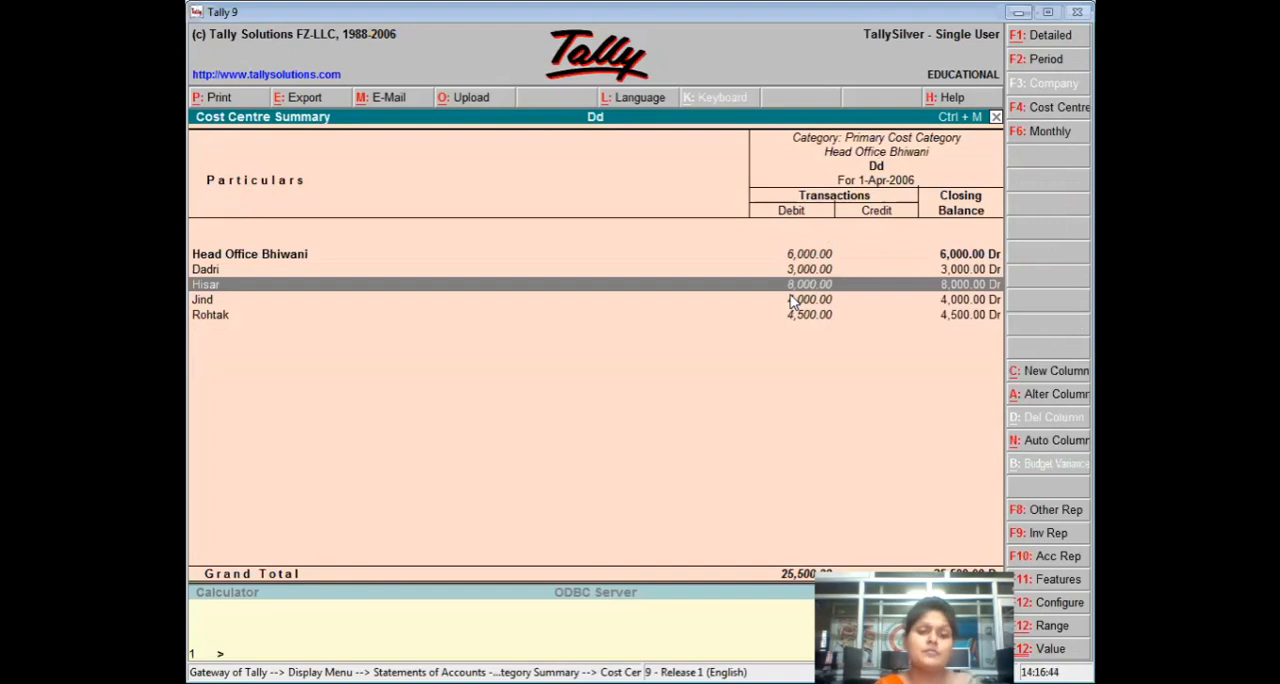
{"action": "key", "text": "Down"}
{"action": "key", "text": "Return"}
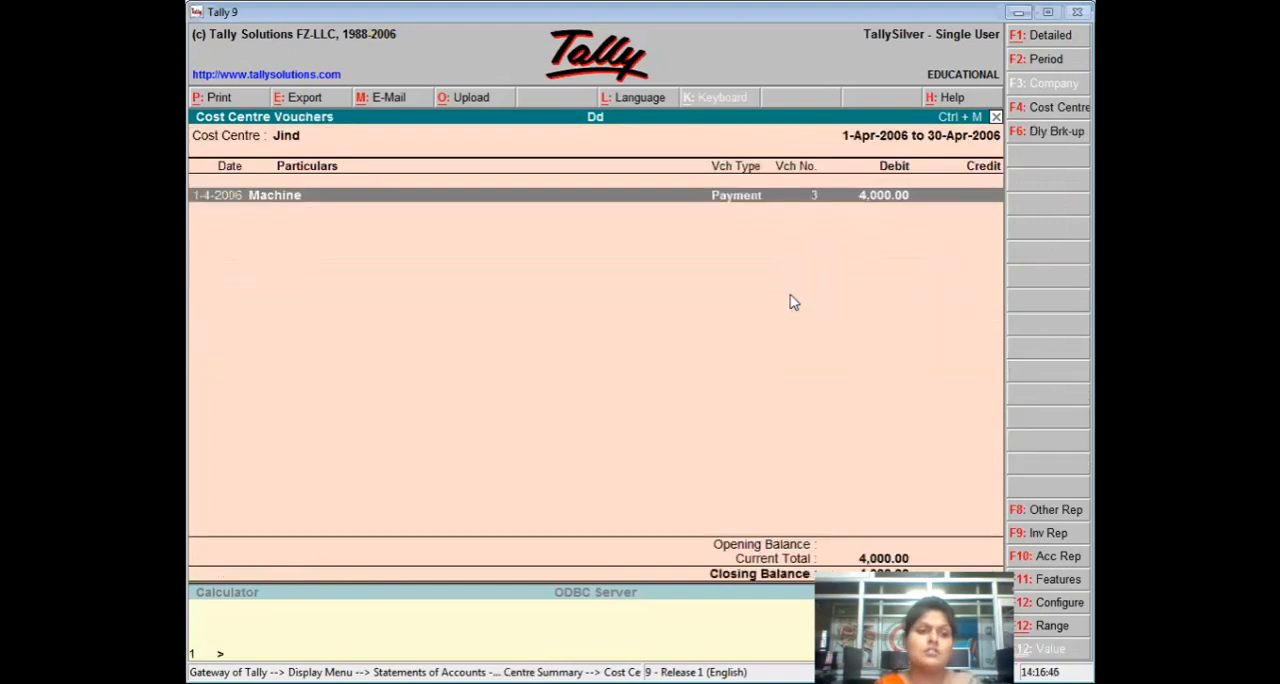
{"action": "key", "text": "Return"}
{"action": "key", "text": "Escape"}
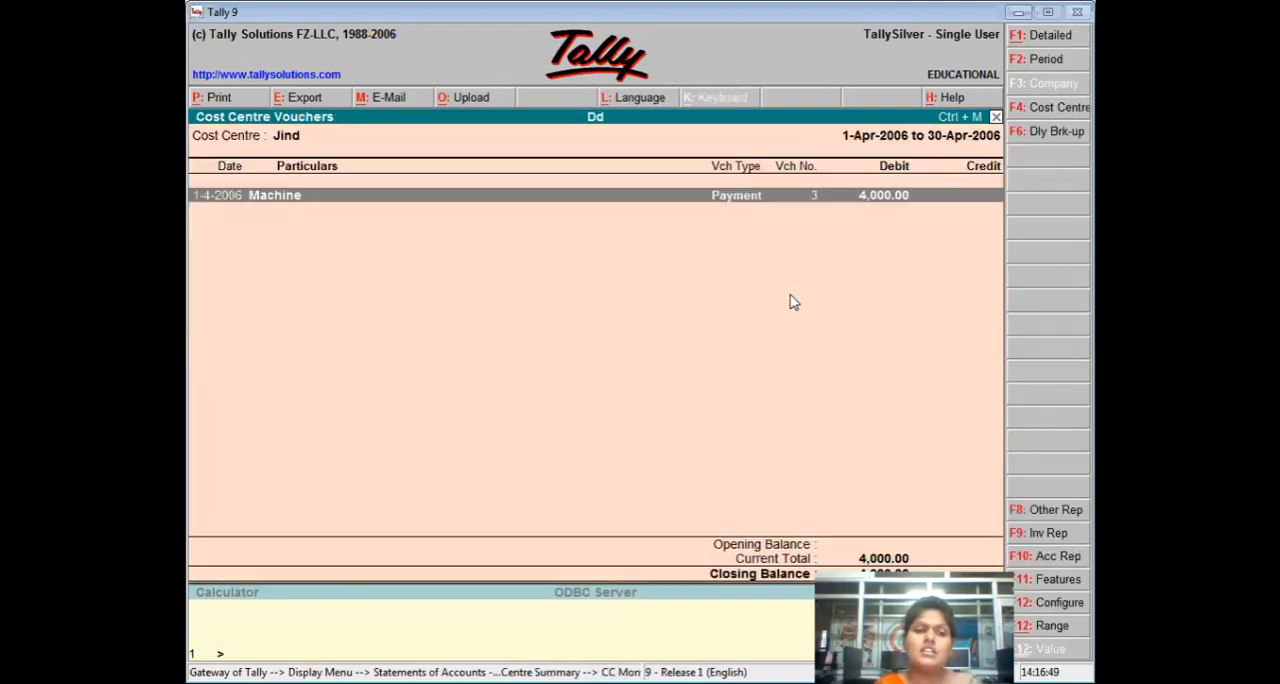
{"action": "key", "text": "Escape"}
Reopen the Cost Centre Summary and drill down from Rohtak to its Machine payment voucher.
{"action": "key", "text": "Escape"}
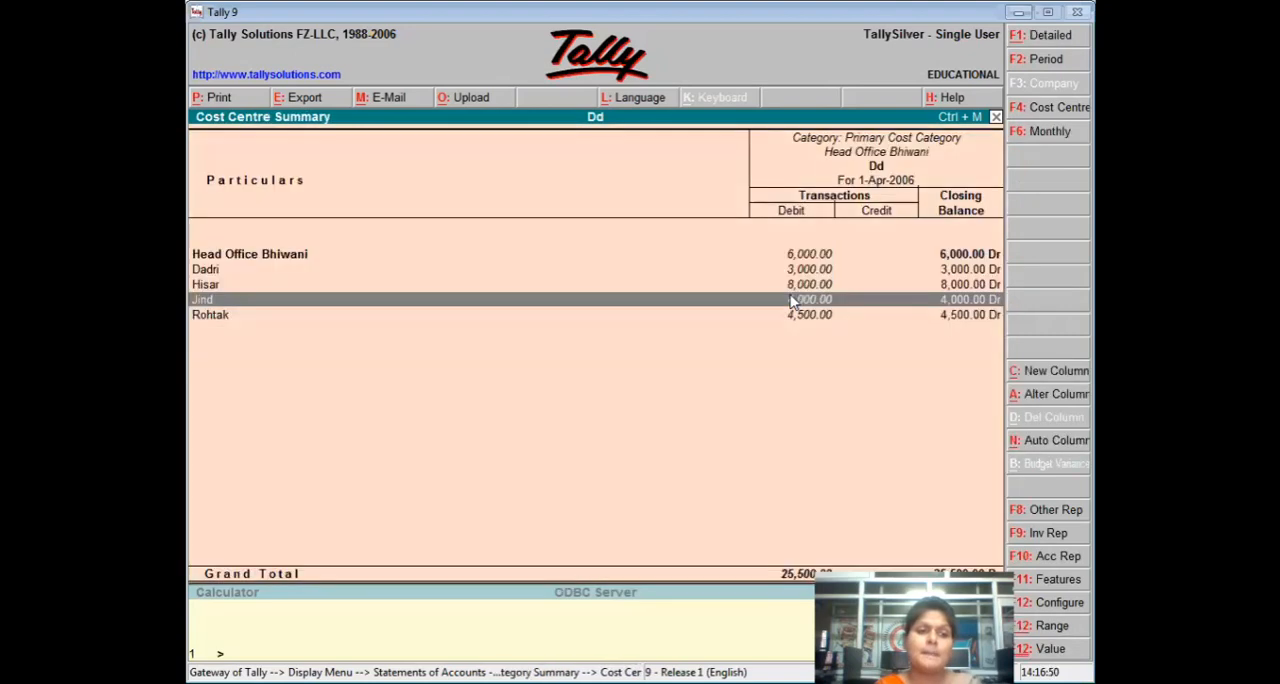
{"action": "key", "text": "Escape"}
{"action": "key", "text": "Return"}
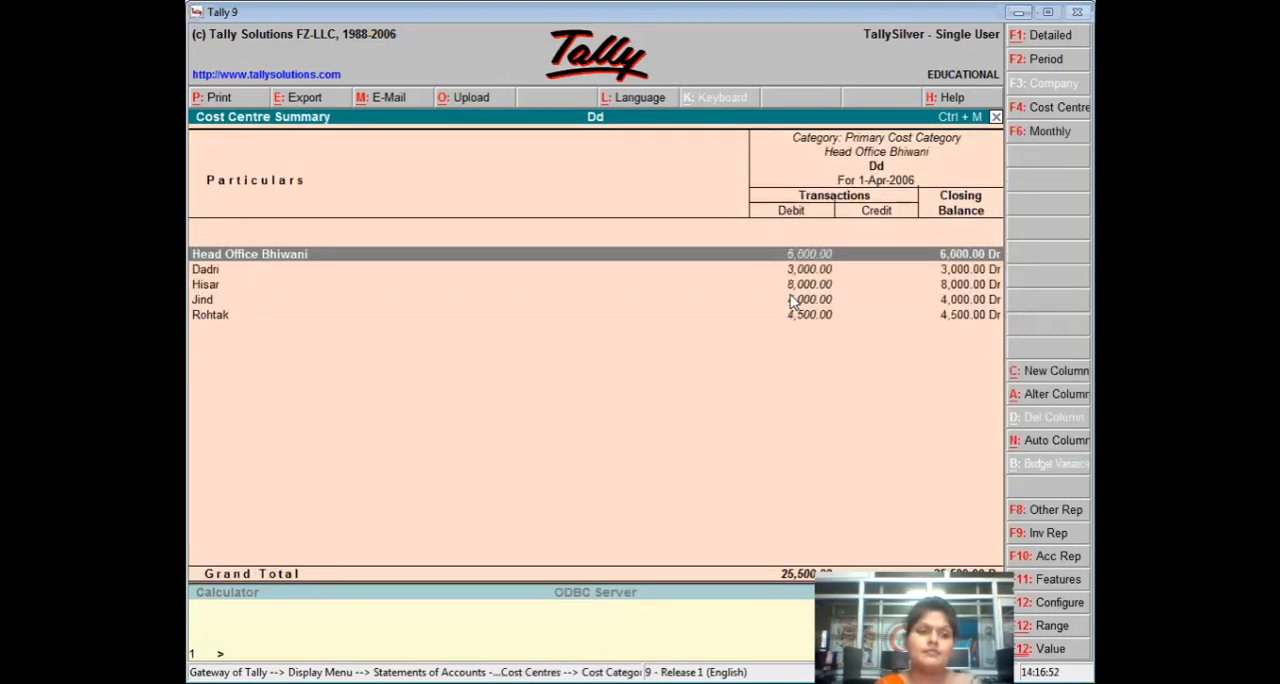
{"action": "key", "text": "Down"}
{"action": "key", "text": "Down"}
{"action": "key", "text": "Down"}
{"action": "key", "text": "Down"}
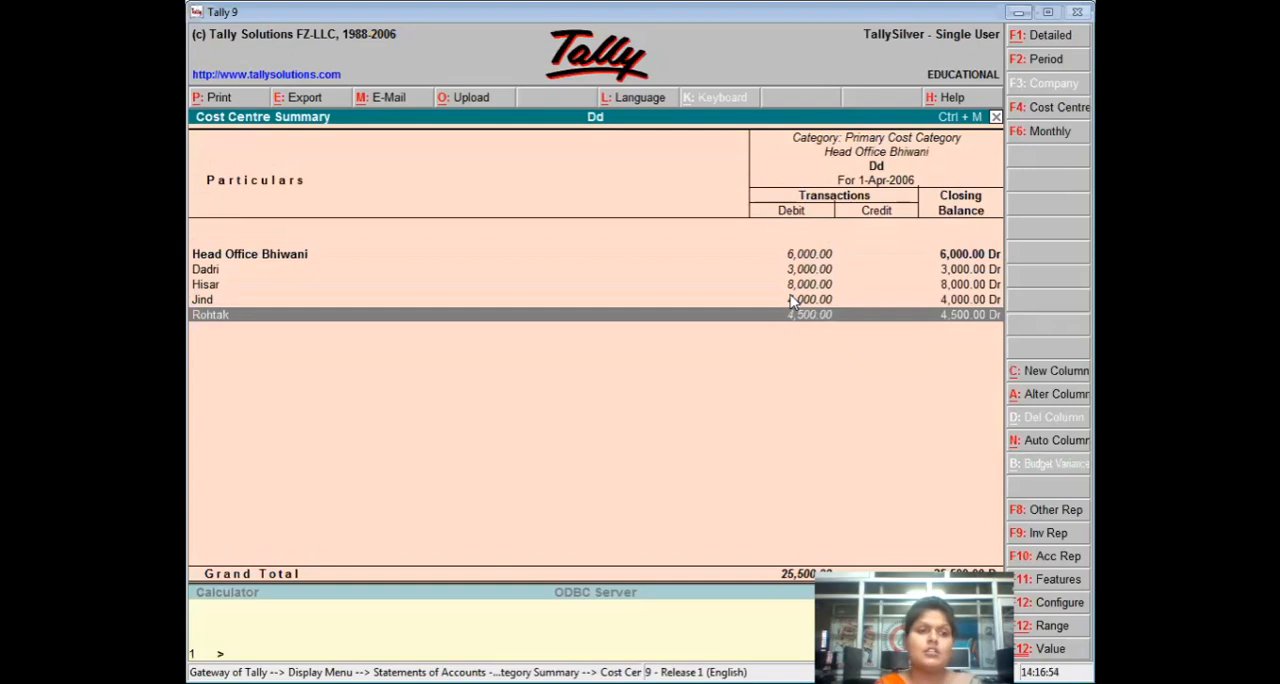
{"action": "key", "text": "Return"}
Close the Rohtak payment voucher unchanged and go back up to the Cost Category Summary.
{"action": "key", "text": "Return"}
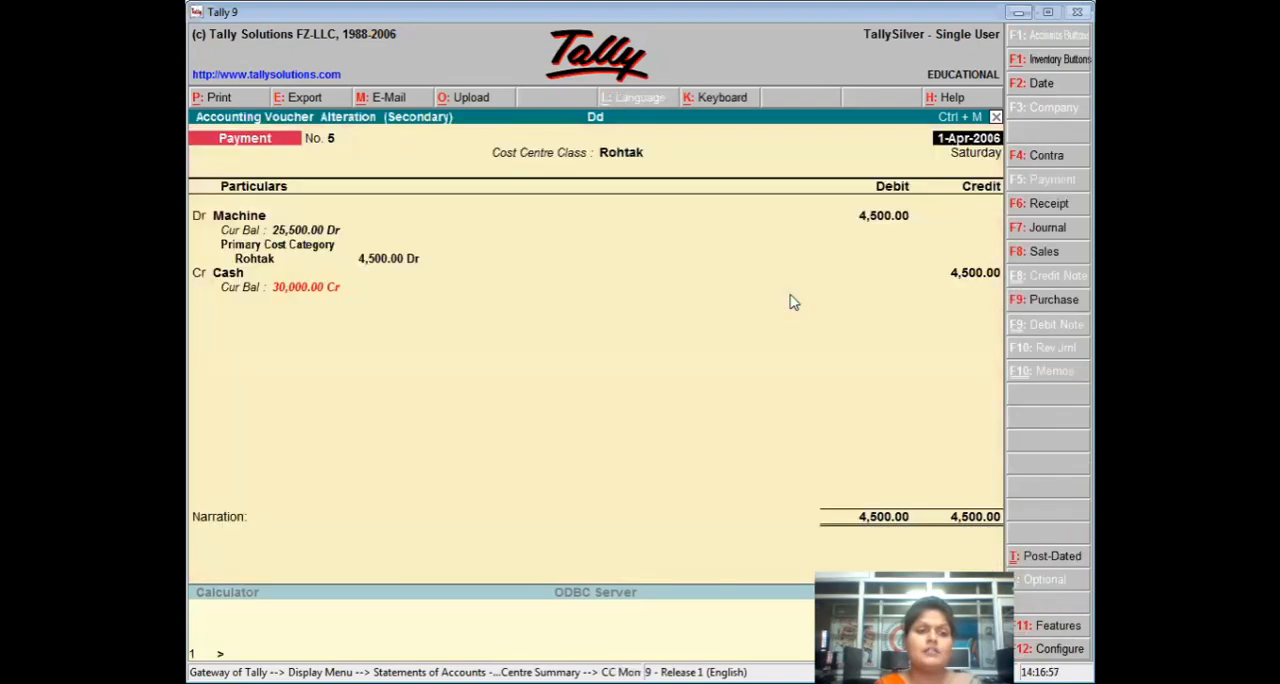
{"action": "key", "text": "Escape"}
{"action": "key", "text": "Return"}
{"action": "key", "text": "Escape"}
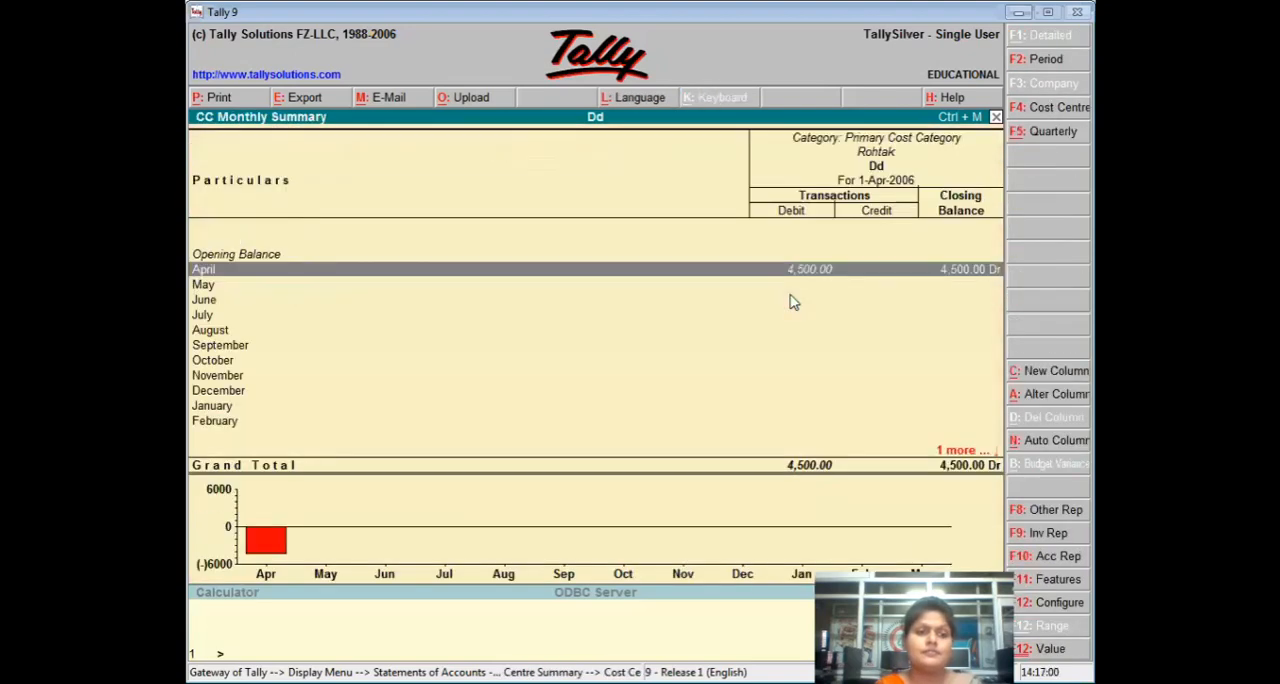
{"action": "key", "text": "Escape"}
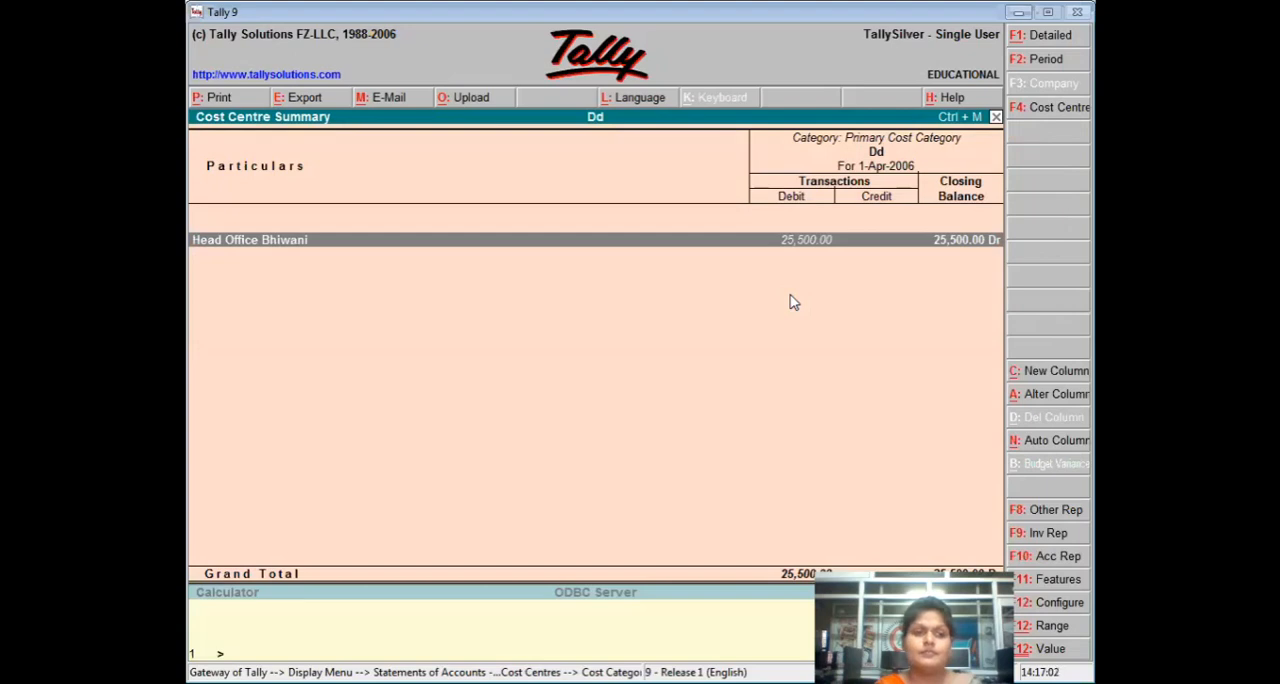
{"action": "key", "text": "Escape"}
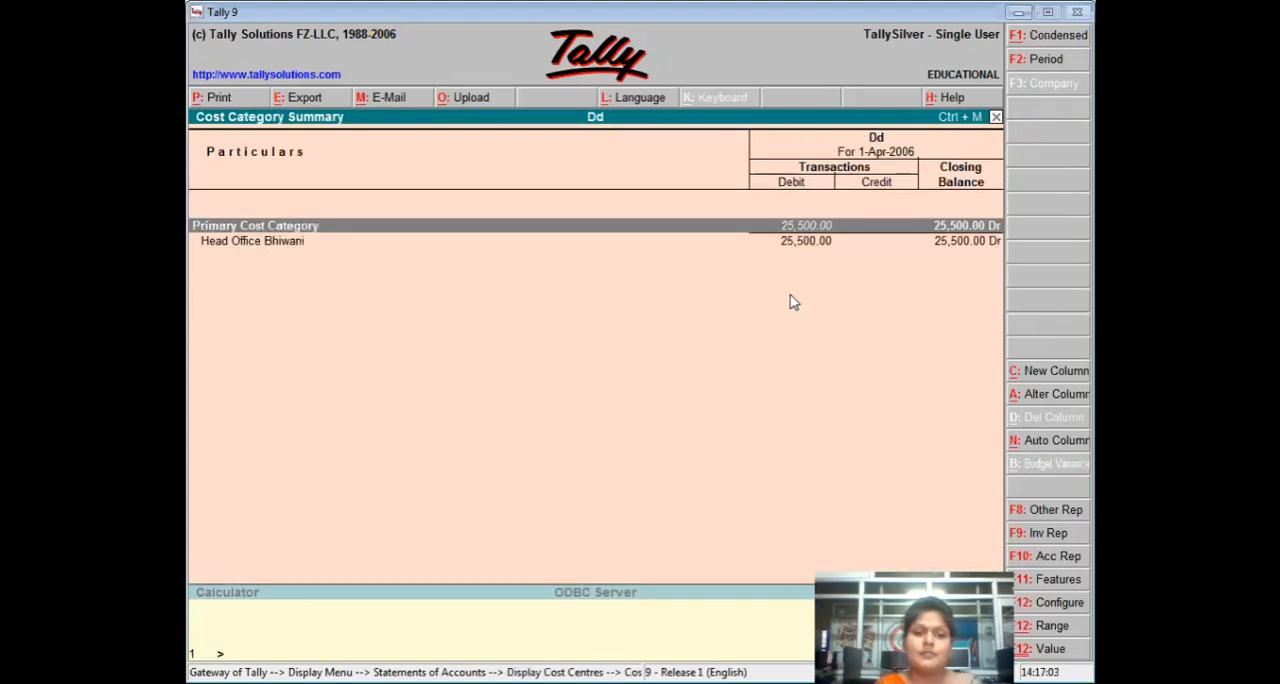
Drill down through Head Office Bhiwani to Dadri's Machine payment voucher, examine it, and return to the Cost Centre Summary.
{"action": "key", "text": "Down"}
{"action": "key", "text": "Return"}
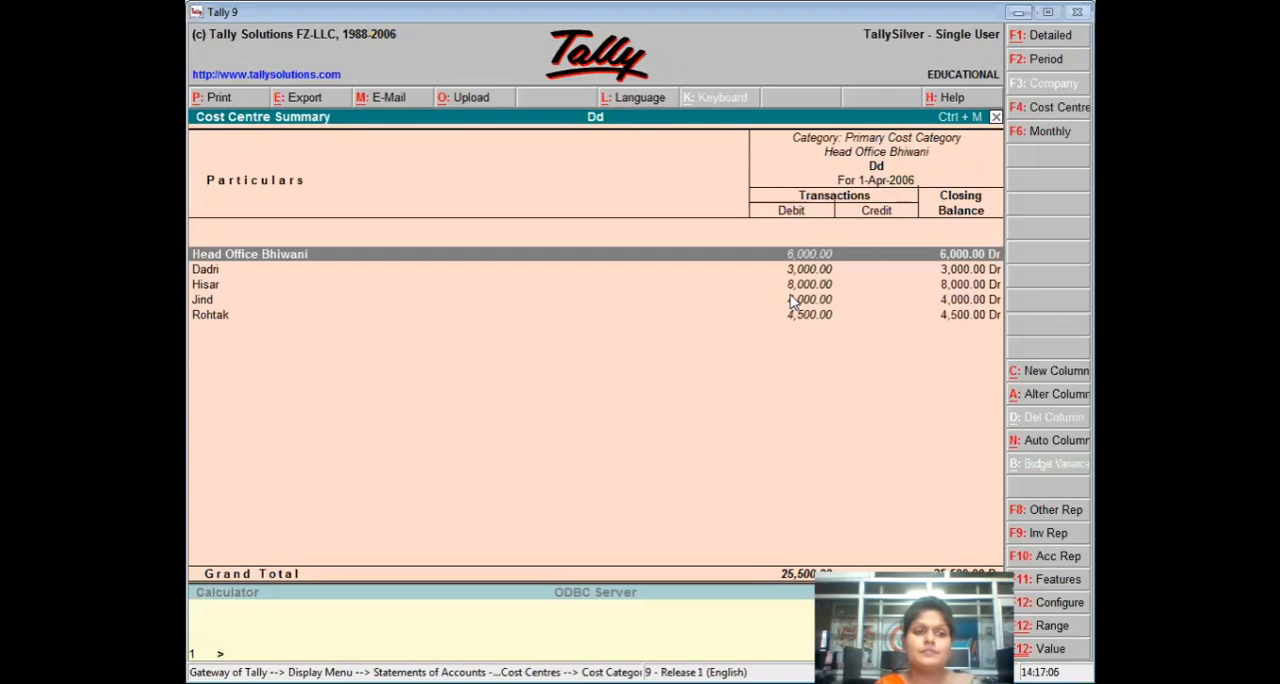
{"action": "key", "text": "Down"}
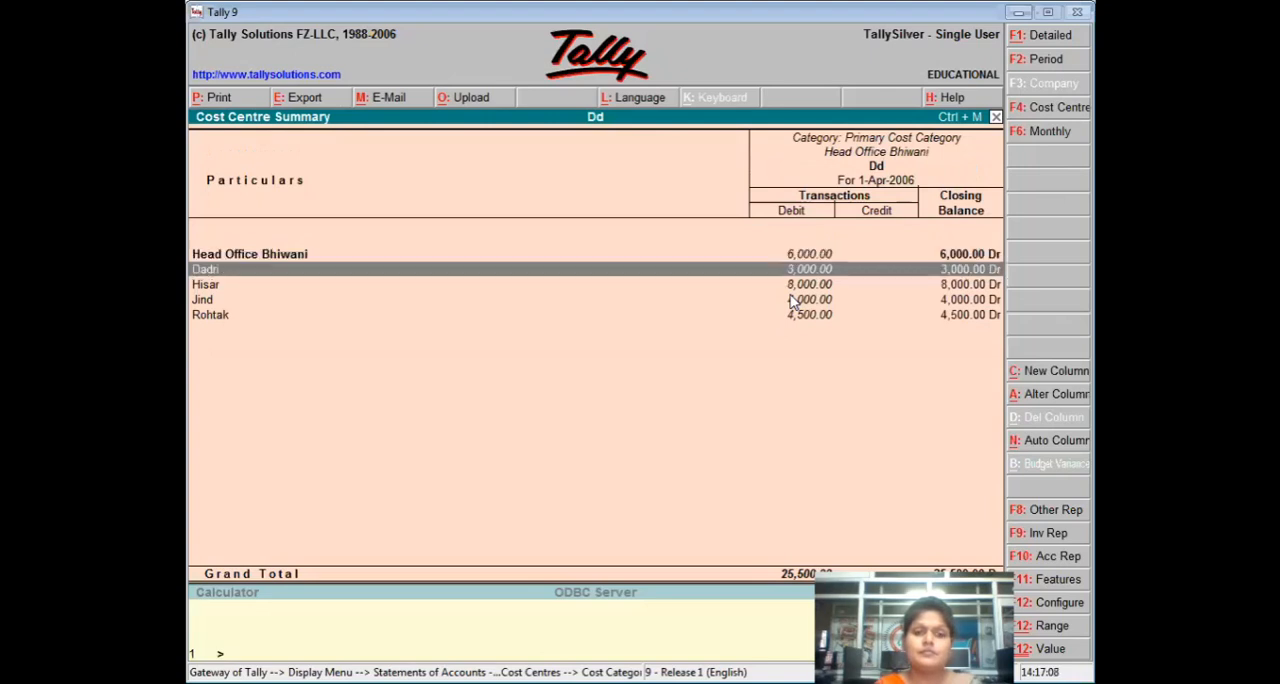
{"action": "key", "text": "Return"}
{"action": "key", "text": "Return"}
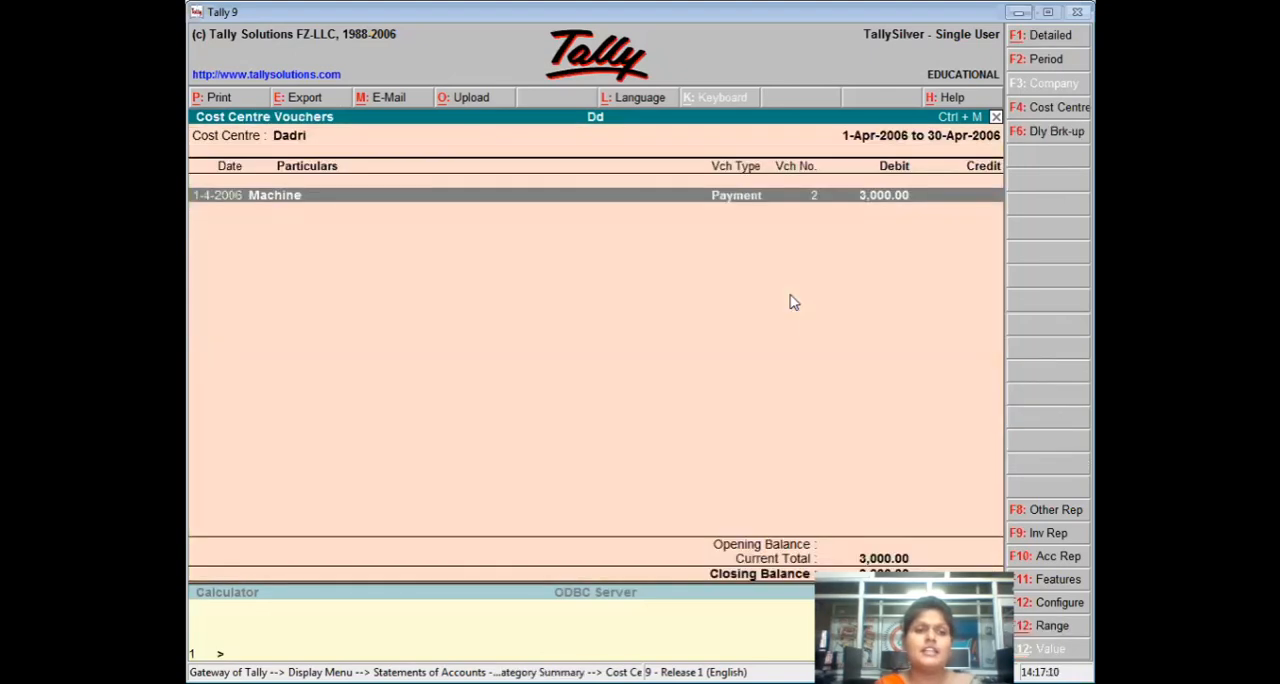
{"action": "key", "text": "Return"}
{"action": "key", "text": "Escape"}
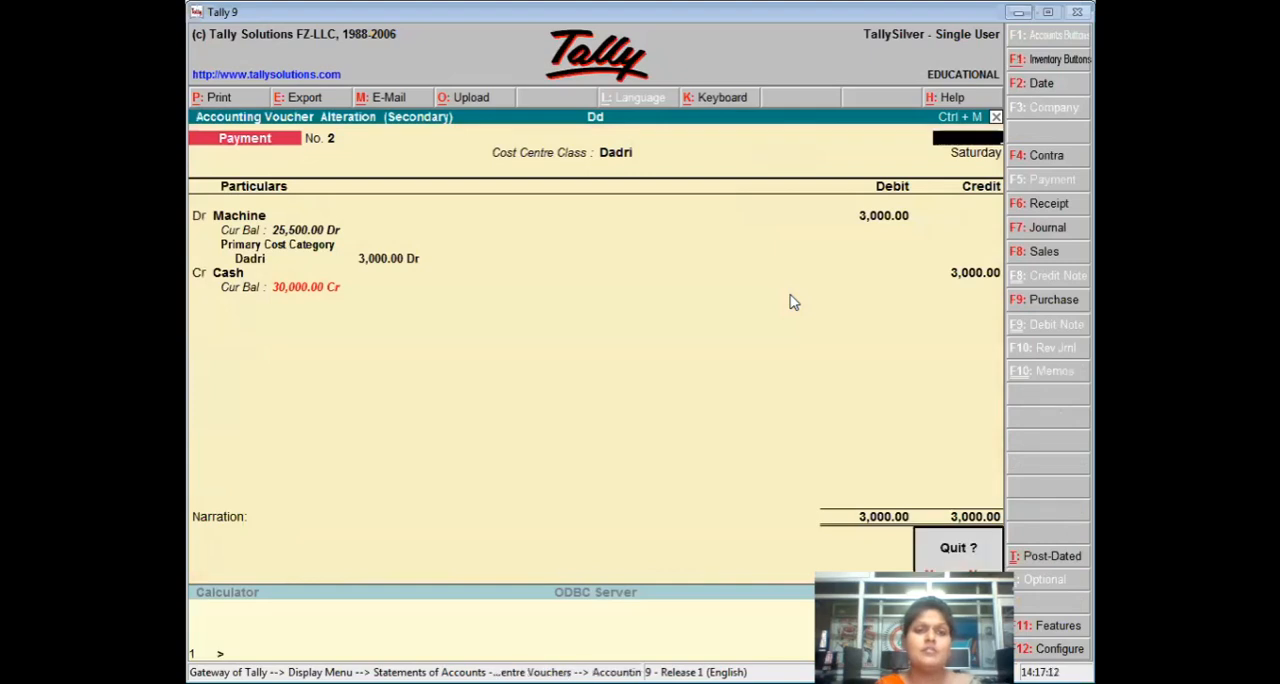
{"action": "key", "text": "y"}
{"action": "key", "text": "Escape"}
{"action": "key", "text": "Escape"}
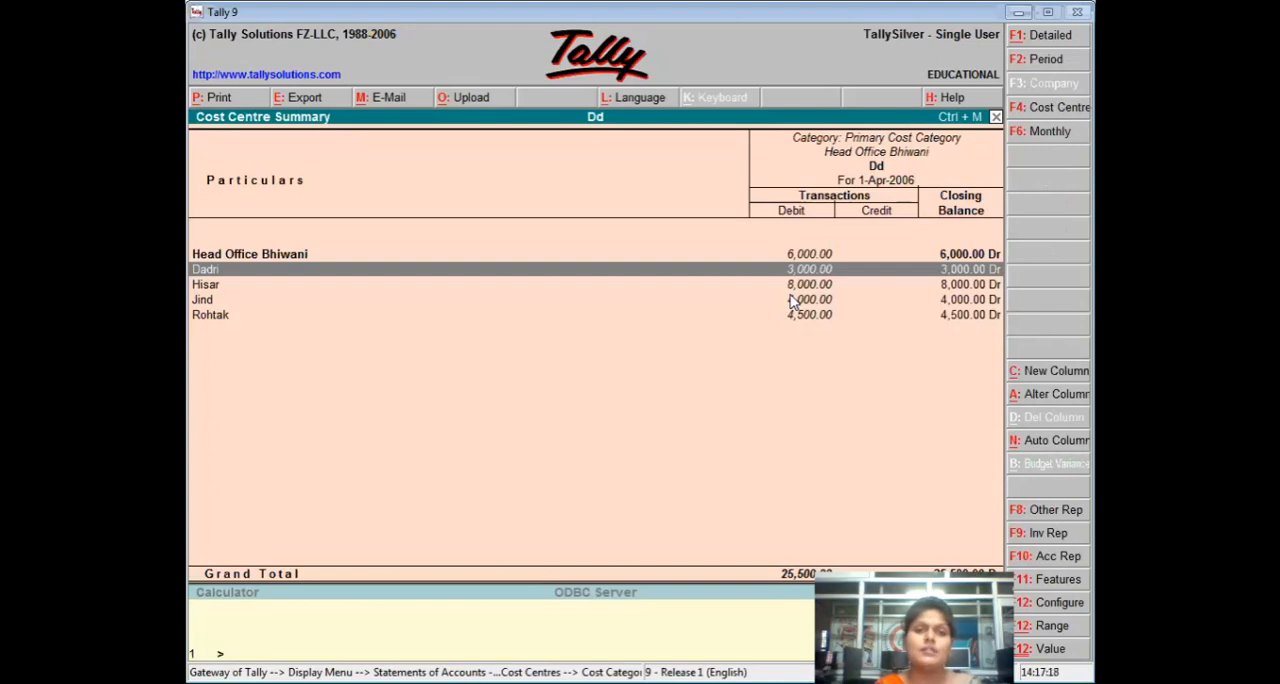
Leave the cost centre reports and return to the Gateway of Tally.
{"action": "key", "text": "Escape"}
{"action": "key", "text": "Escape"}
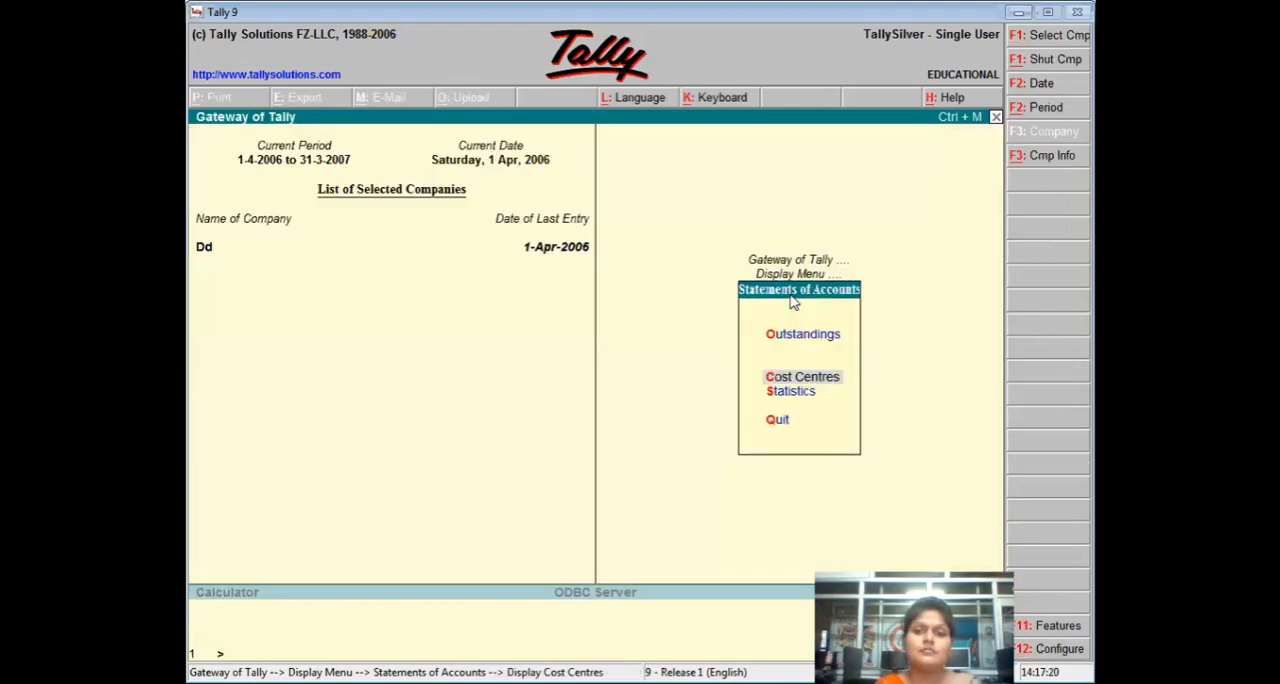
{"action": "key", "text": "Escape"}
{"action": "key", "text": "Escape"}
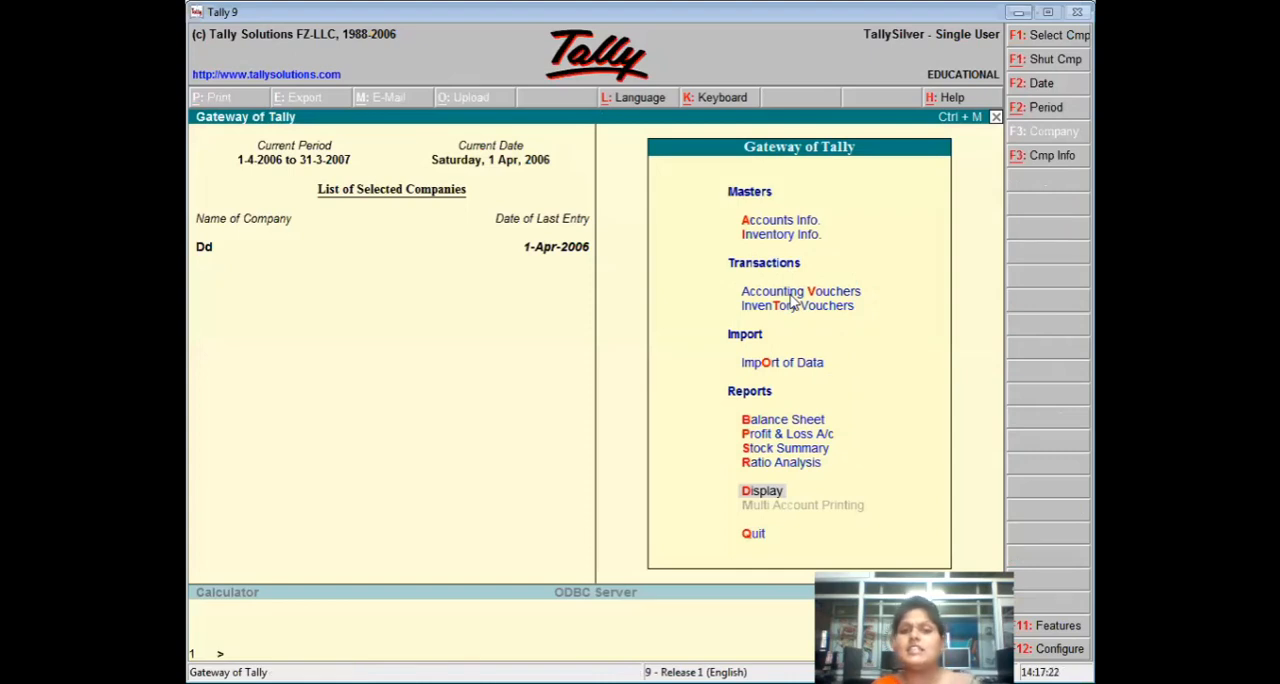